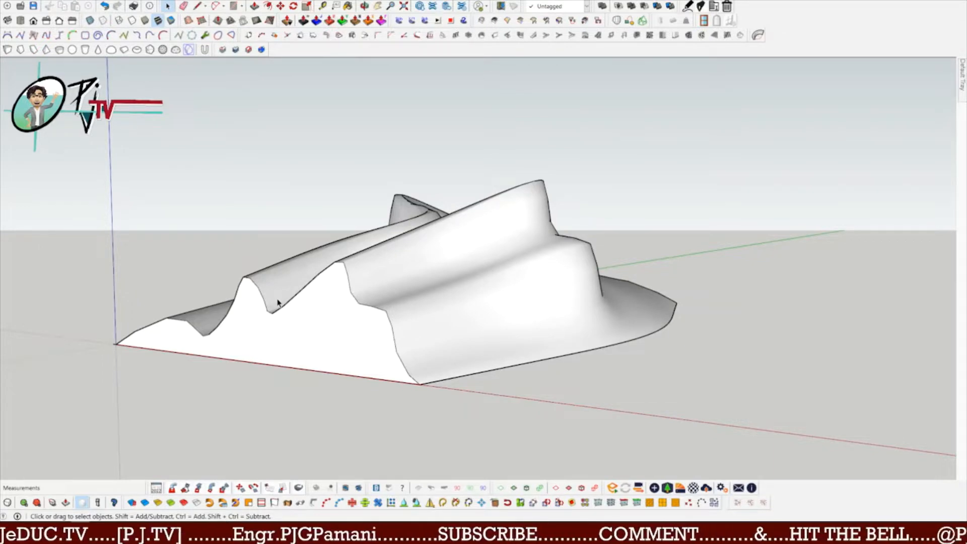
Move the finished mountain terrain group along the red axis, well clear of the origin.
middle_drag(284, 306, 617, 347)
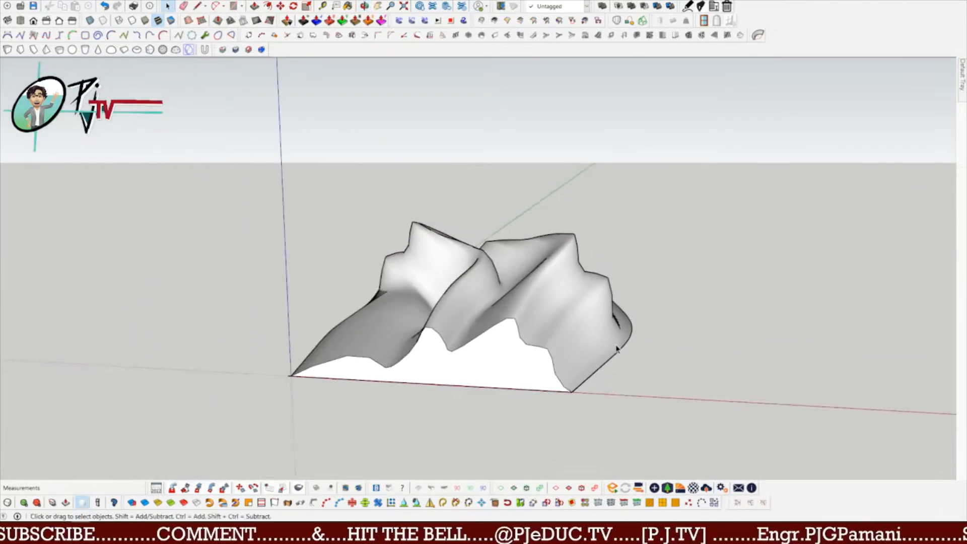
click(429, 374)
key(m)
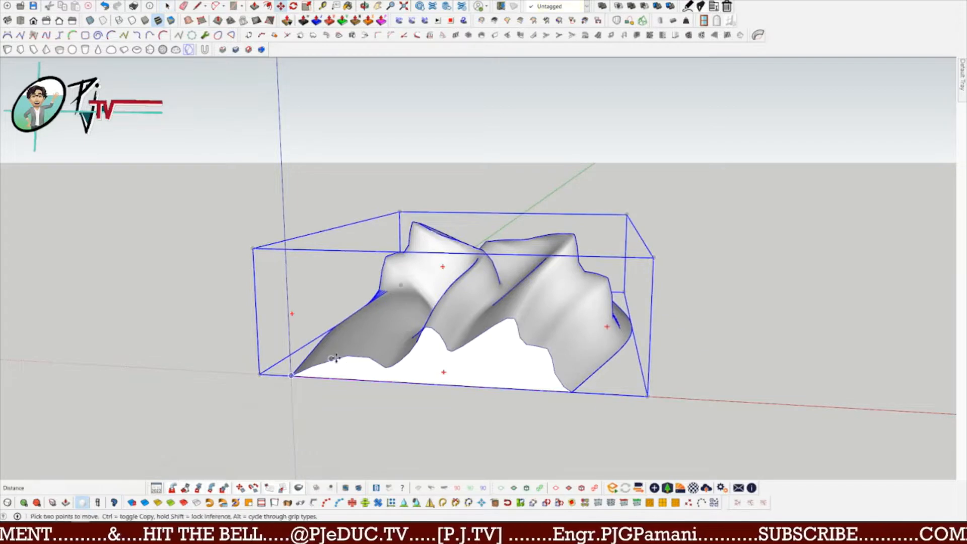
click(288, 375)
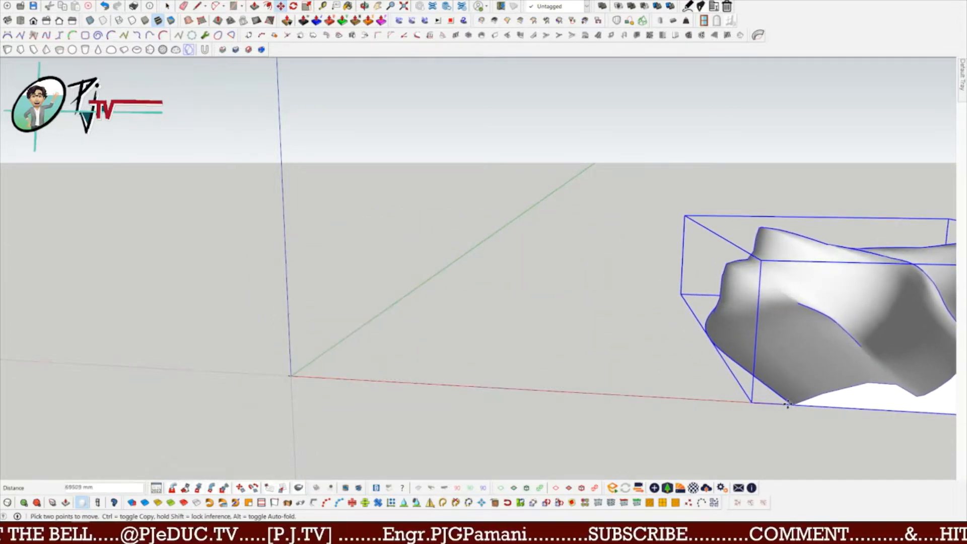
click(891, 409)
key(space)
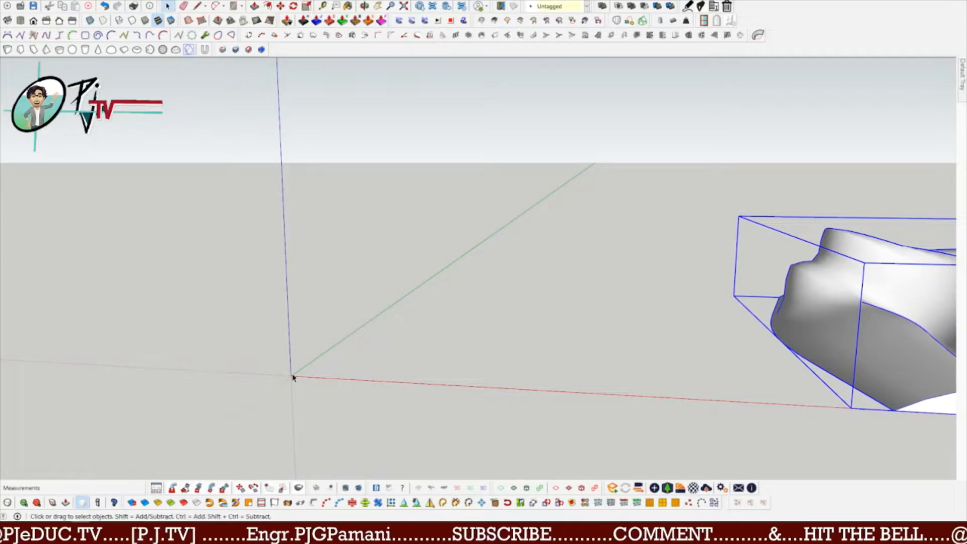
Draw a vertical rectangle about 43250 by 33880 mm on the red-blue plane, starting at the origin.
middle_drag(330, 380, 433, 339)
key(r)
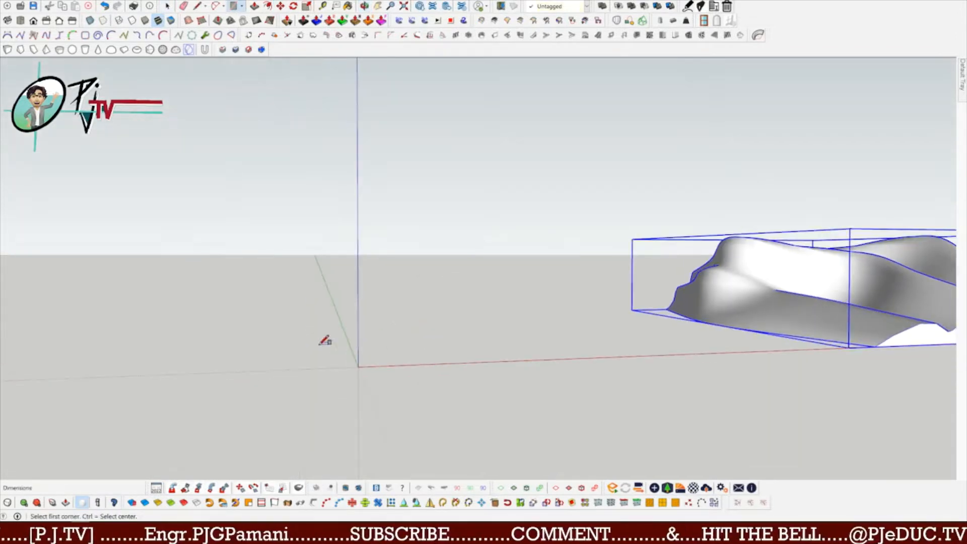
click(358, 366)
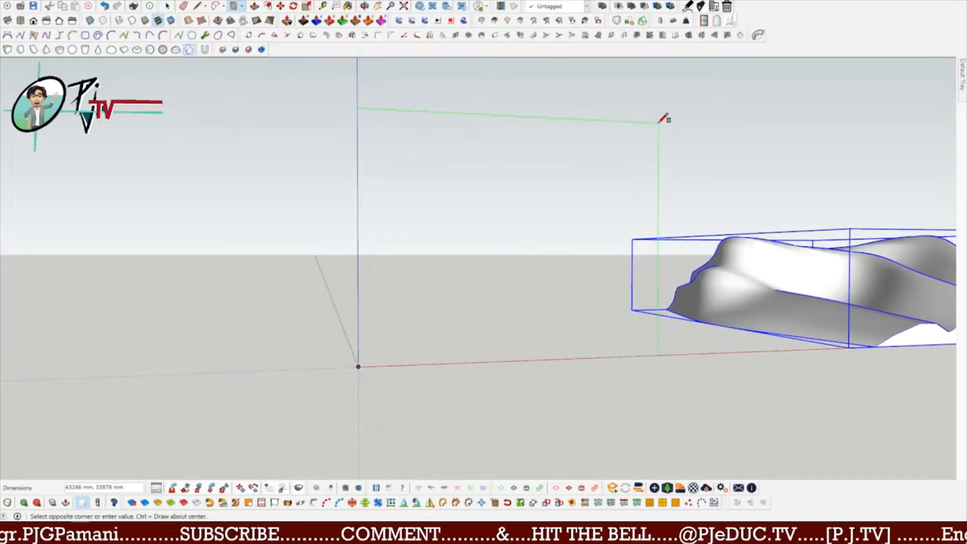
click(659, 122)
middle_drag(664, 177, 351, 226)
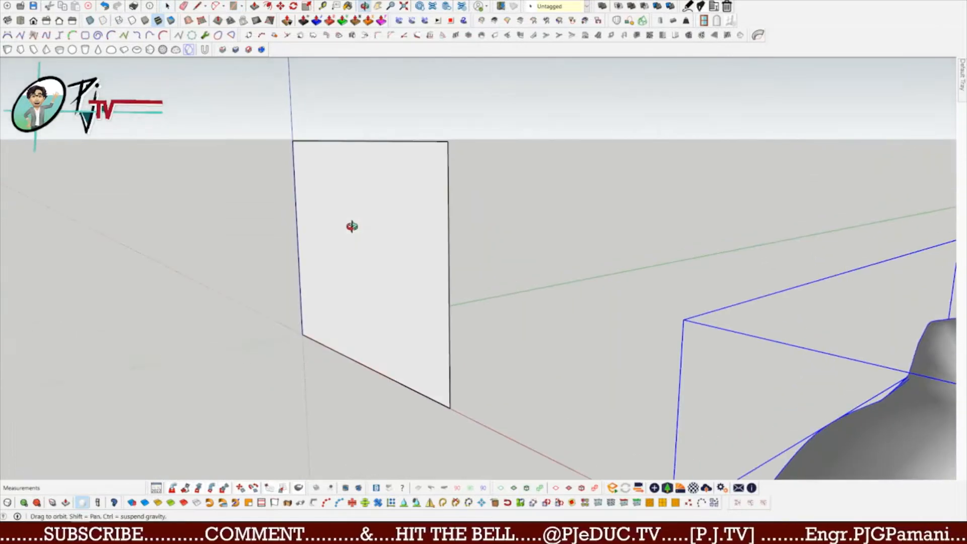
middle_drag(383, 286, 595, 216)
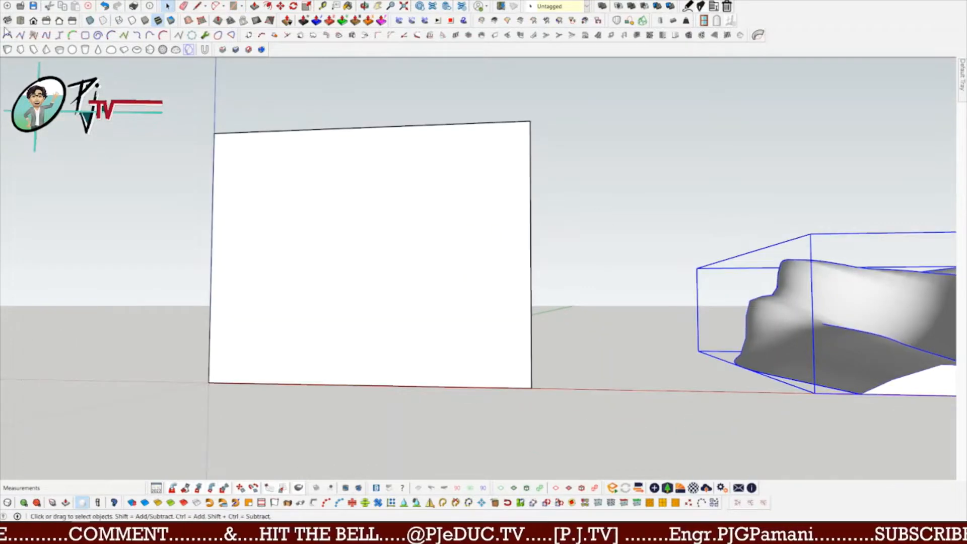
Draw an open Uniform B-Spline of order 0 across the rectangle, forming a multi-peaked mountain profile from the origin to the opposite base corner.
click(60, 37)
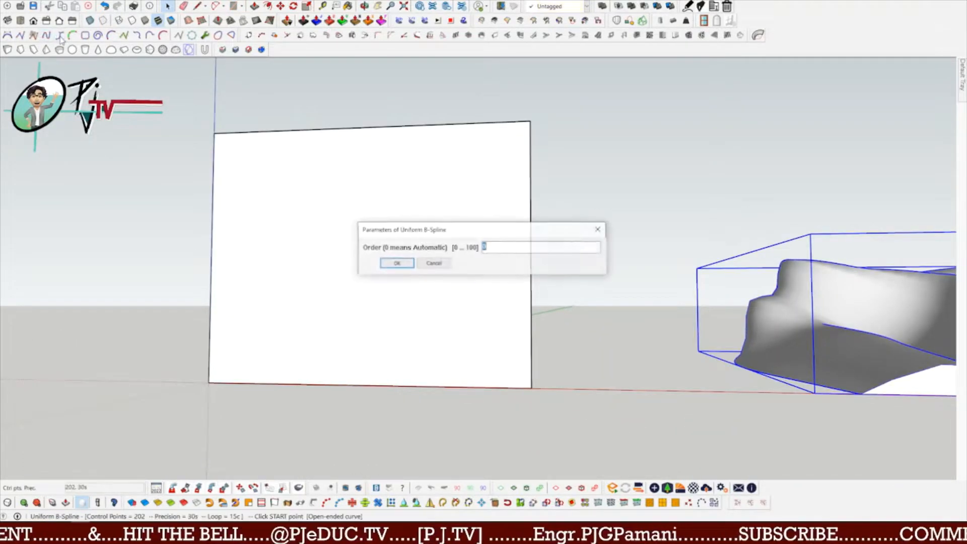
click(396, 263)
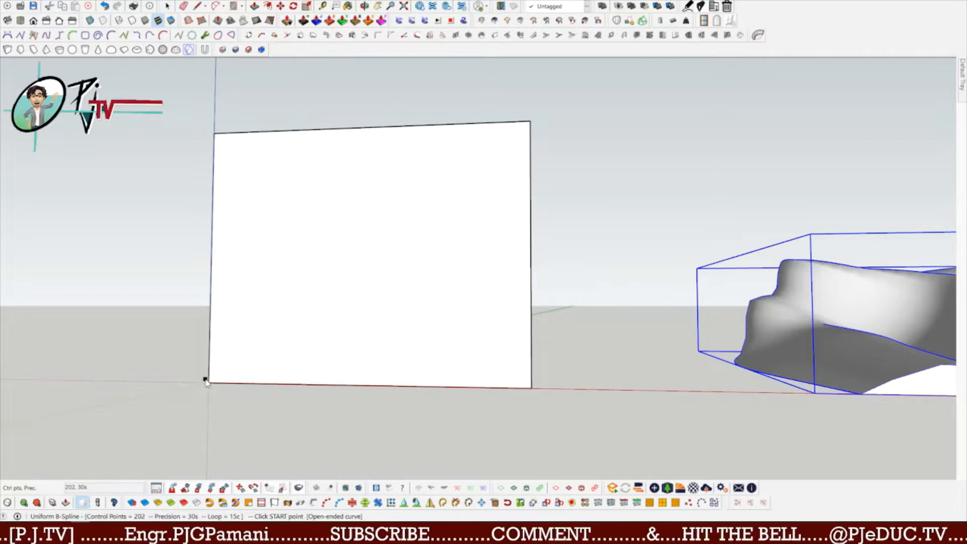
click(295, 308)
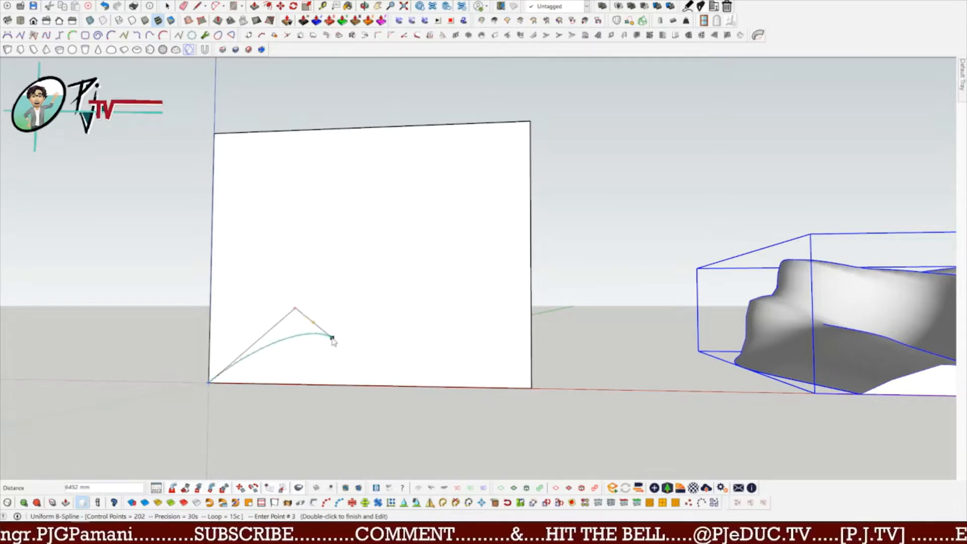
click(335, 336)
click(331, 337)
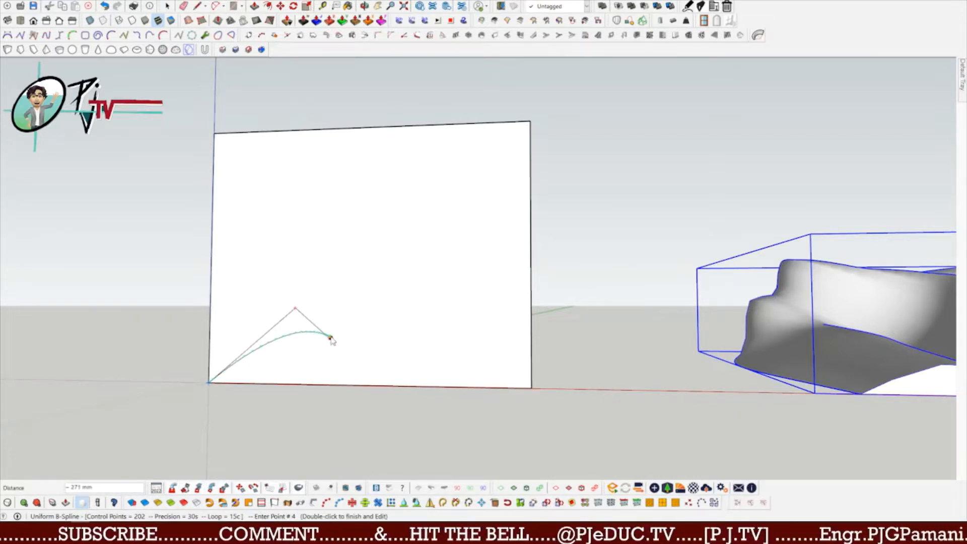
click(356, 284)
click(386, 315)
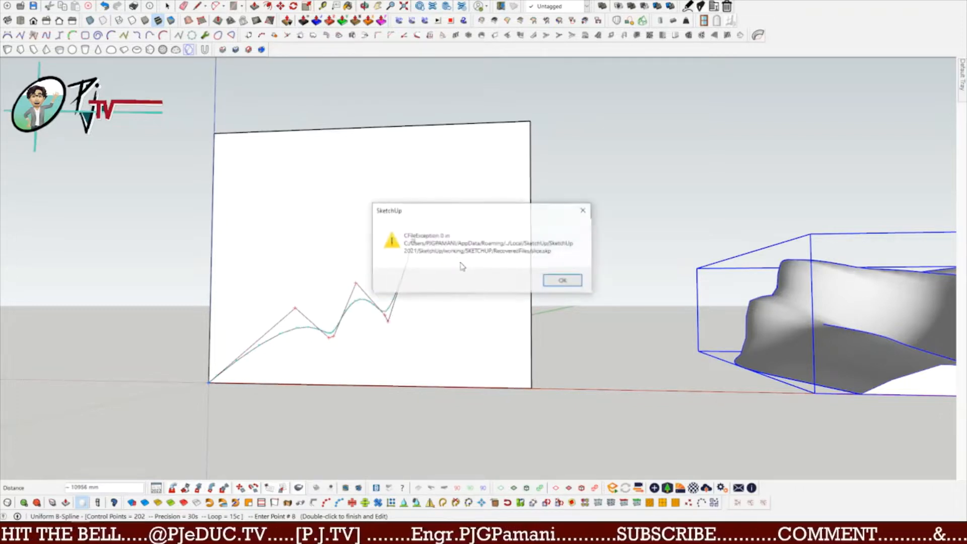
click(583, 210)
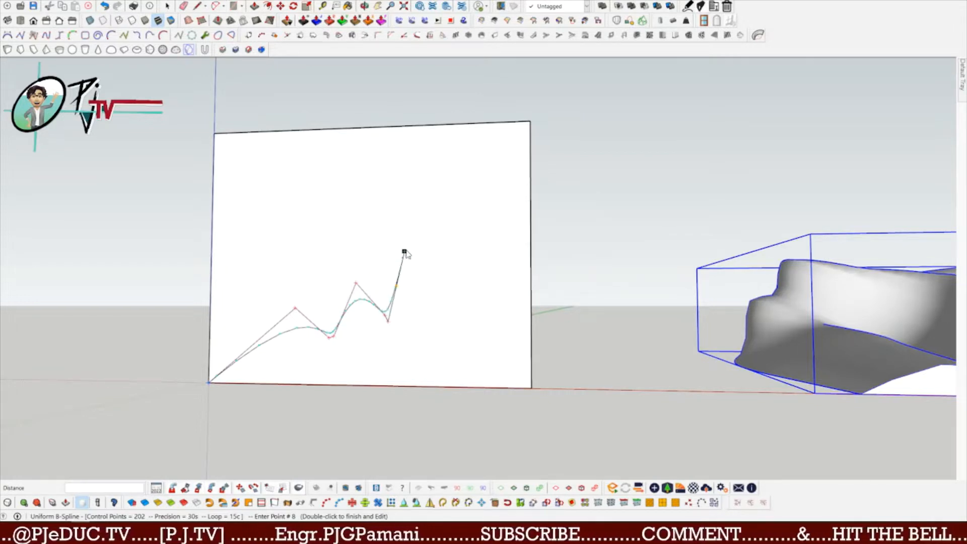
click(421, 252)
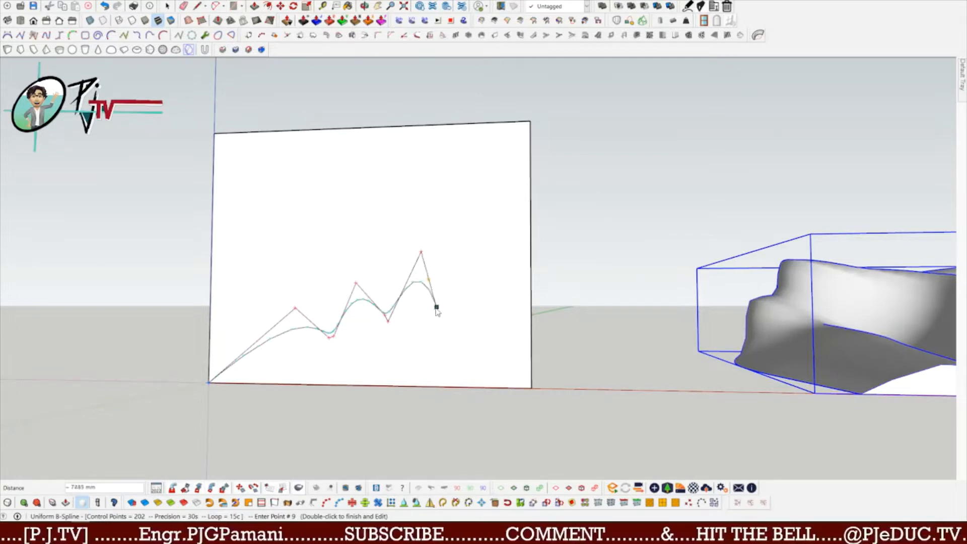
click(471, 243)
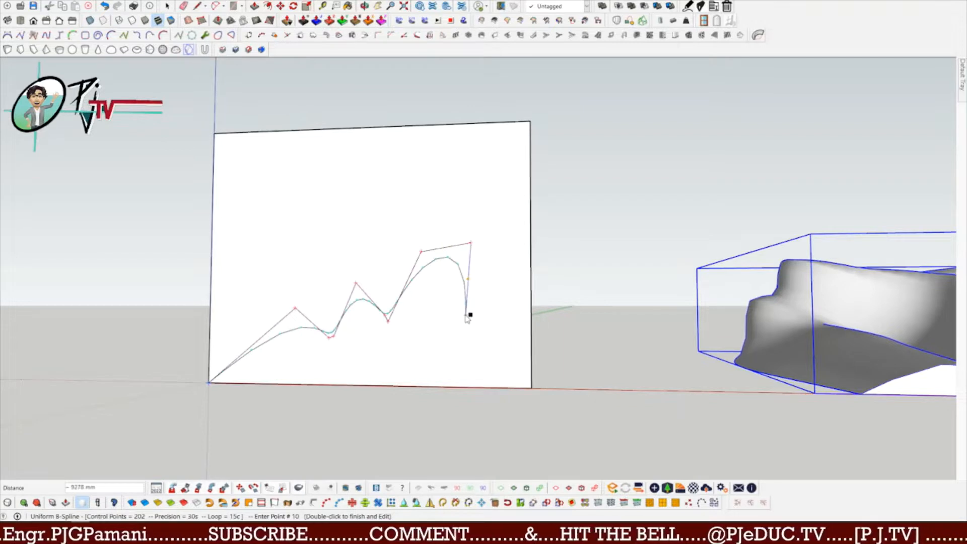
click(466, 315)
click(497, 304)
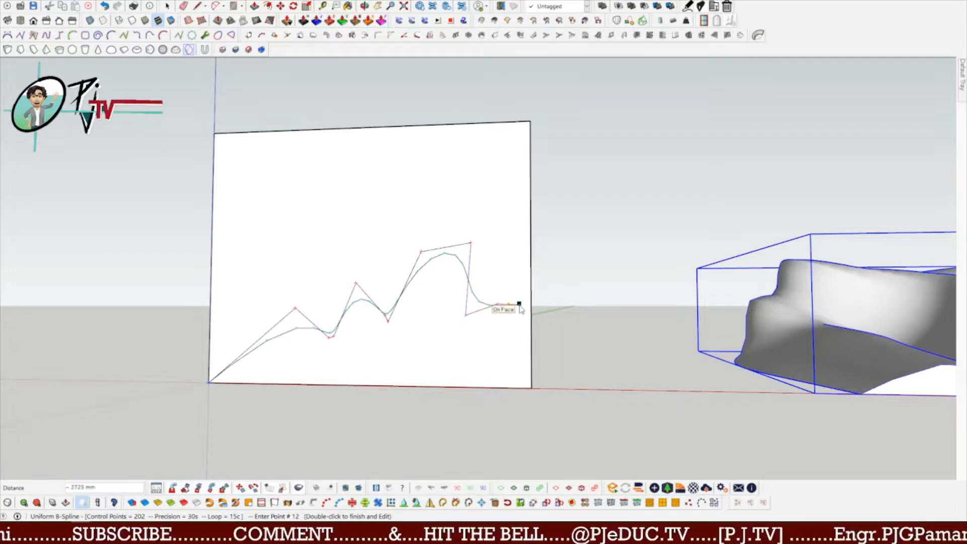
click(519, 305)
click(502, 362)
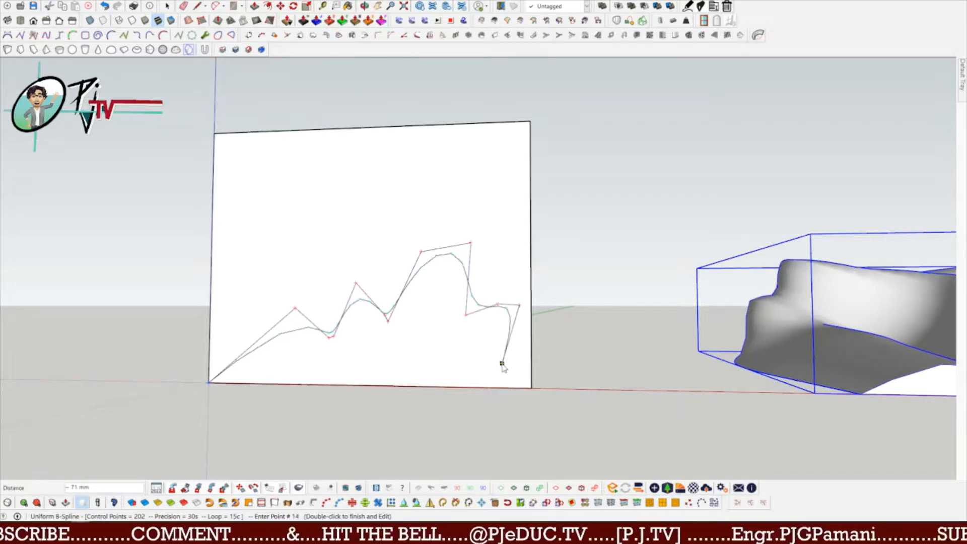
right_click(532, 391)
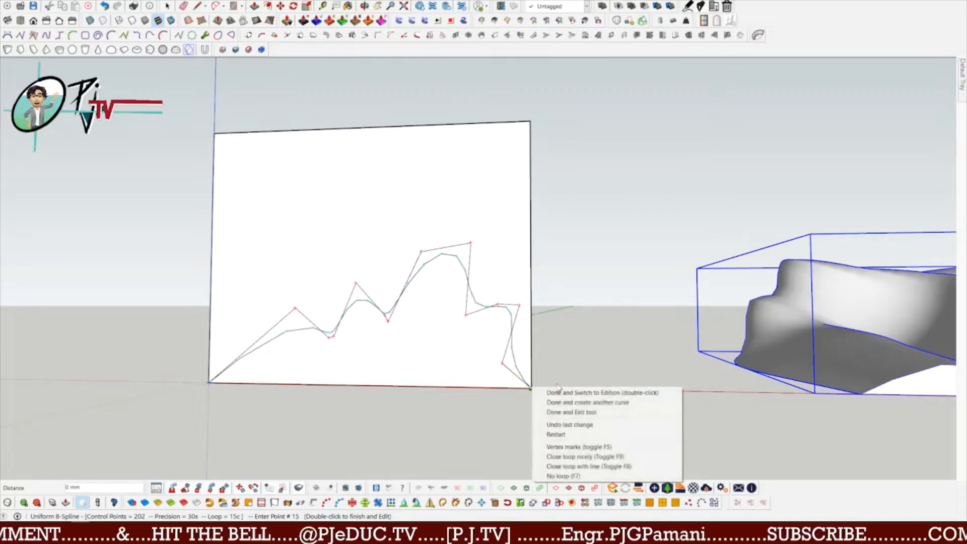
click(572, 412)
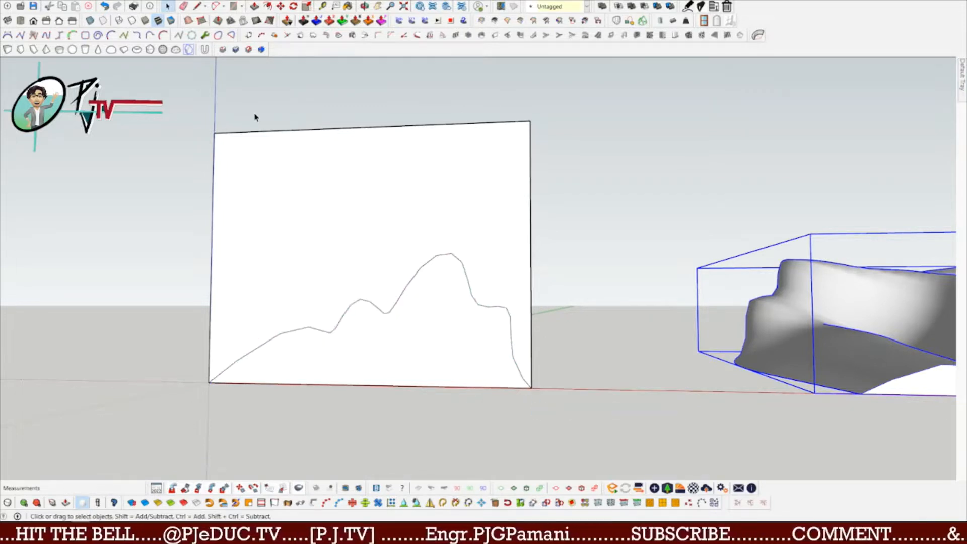
Erase the rectangle's upper and side edges so that only the face below the mountain curve remains.
key(e)
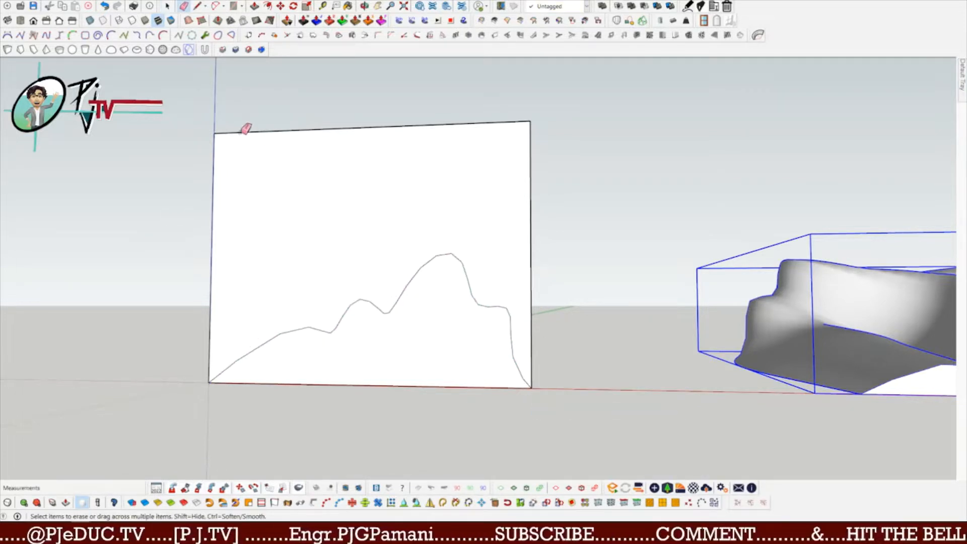
drag(246, 129, 209, 153)
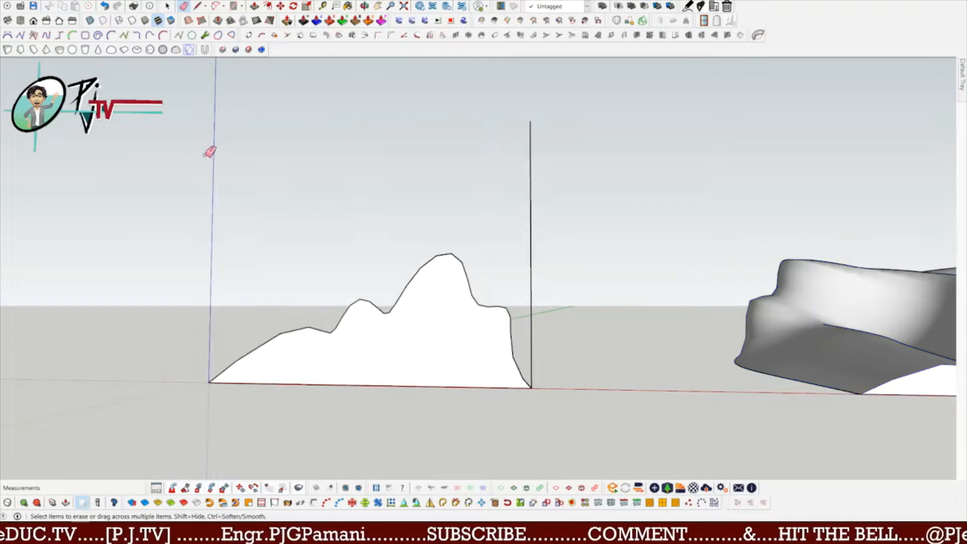
click(531, 126)
key(space)
Group the mountain profile face together with its edges.
mouse_move(540, 201)
middle_down()
mouse_move(318, 361)
mouse_move(436, 313)
middle_up()
click(442, 326)
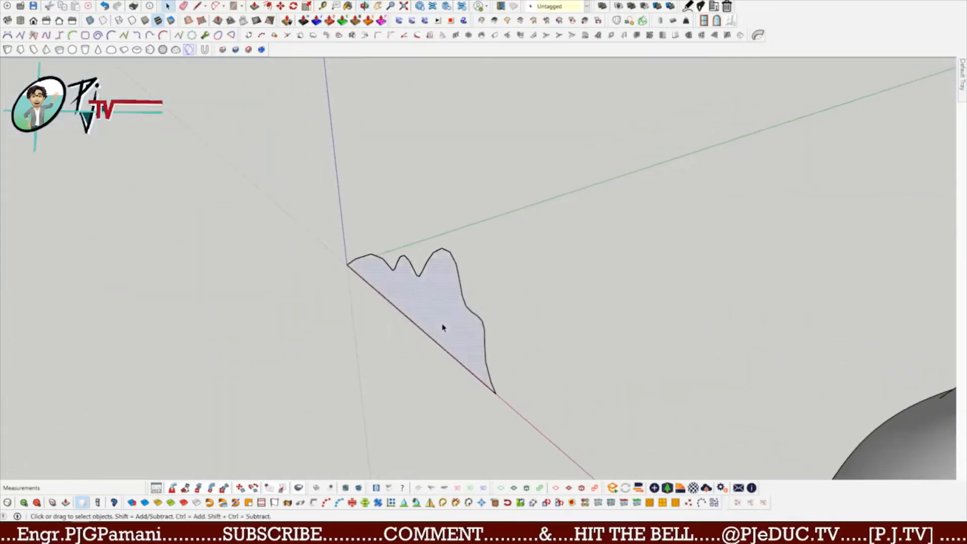
right_click(445, 323)
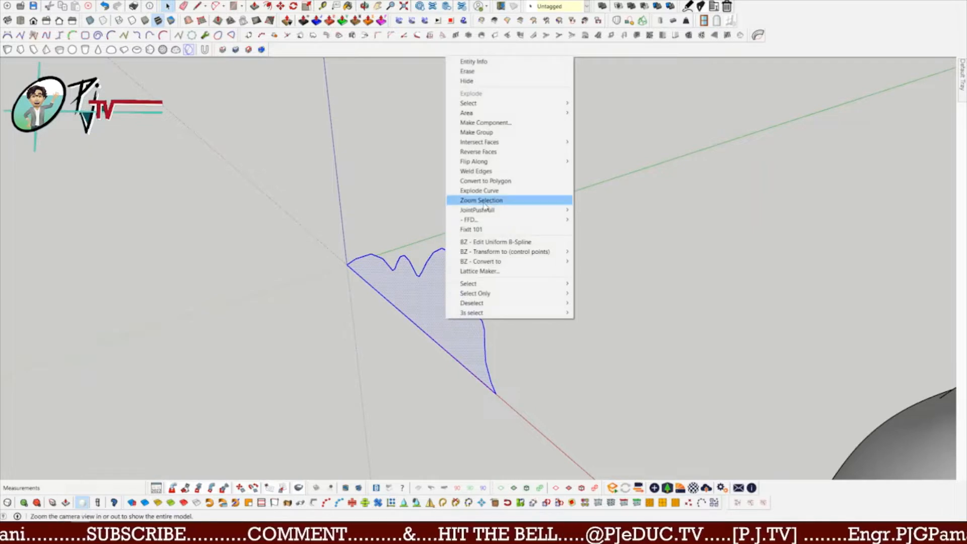
click(493, 134)
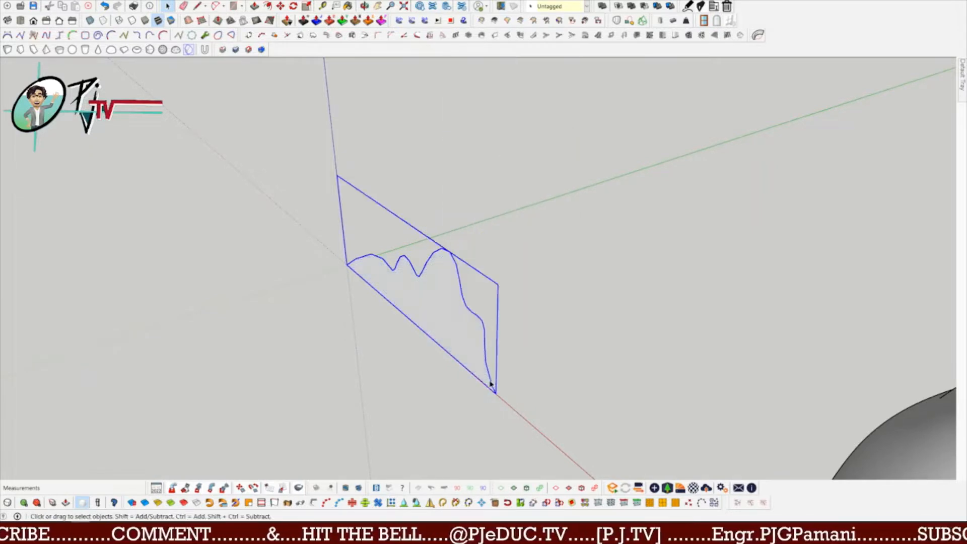
Copy the profile group along the green axis and repeat it as an array of 8 evenly spaced copies.
key(m)
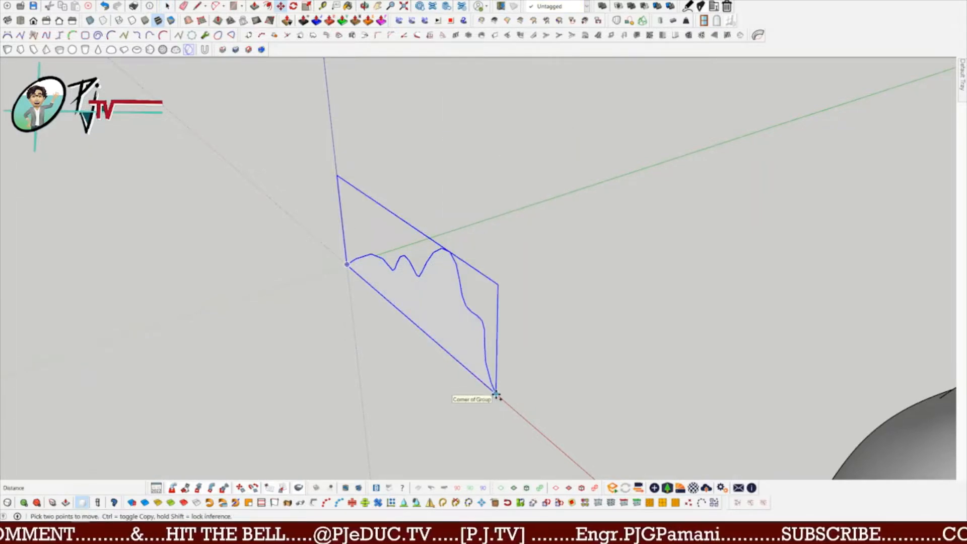
click(496, 393)
key(ctrl)
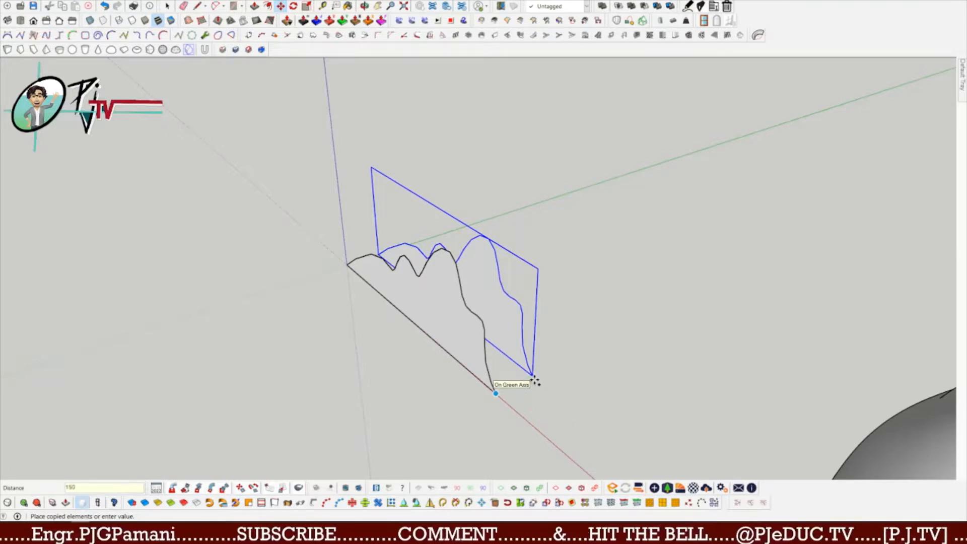
key(Return)
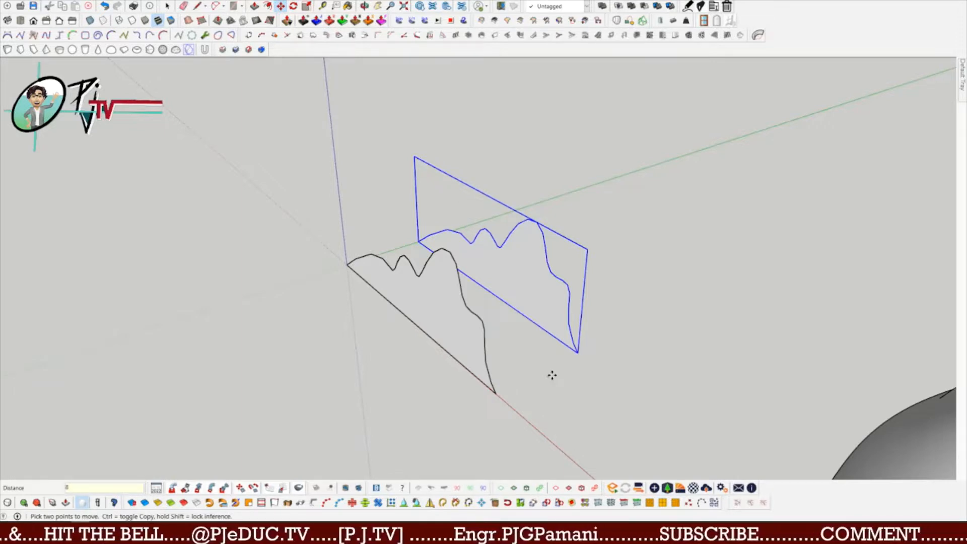
key(Return)
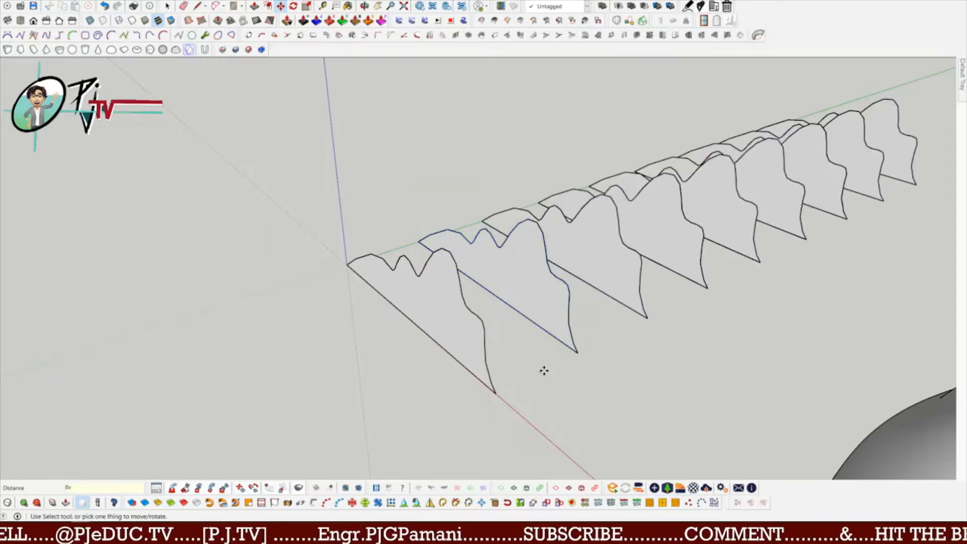
Scale the frontmost profile to 0.68 in height, then narrow it from the origin side to about 0.85 and inward from the opposite side.
mouse_move(541, 371)
middle_down()
mouse_move(586, 336)
mouse_move(563, 366)
mouse_move(765, 298)
mouse_move(747, 312)
mouse_move(604, 297)
mouse_move(561, 274)
mouse_move(584, 262)
middle_up()
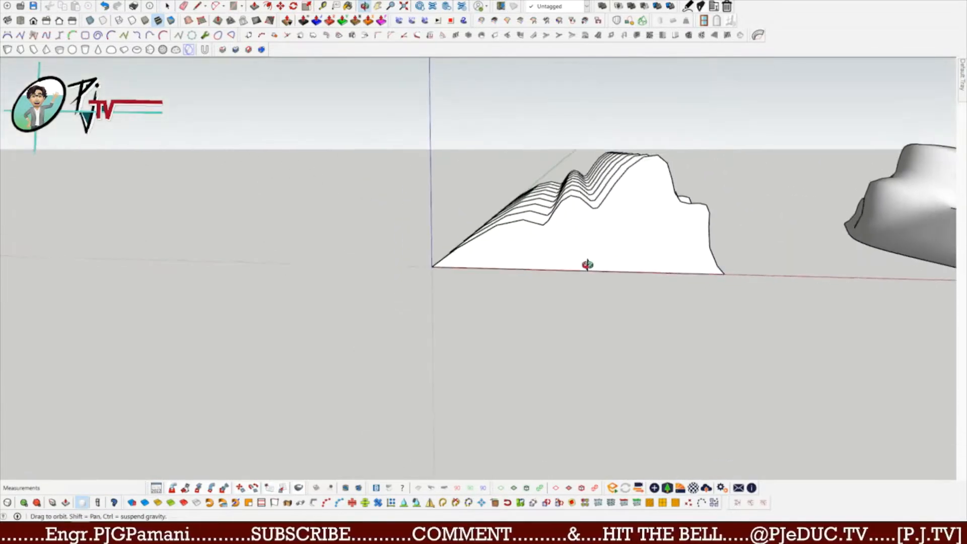
scroll(618, 195, up, 3)
mouse_move(637, 217)
middle_down()
mouse_move(623, 207)
mouse_move(643, 231)
mouse_move(652, 218)
mouse_move(682, 218)
middle_up()
click(618, 213)
key(s)
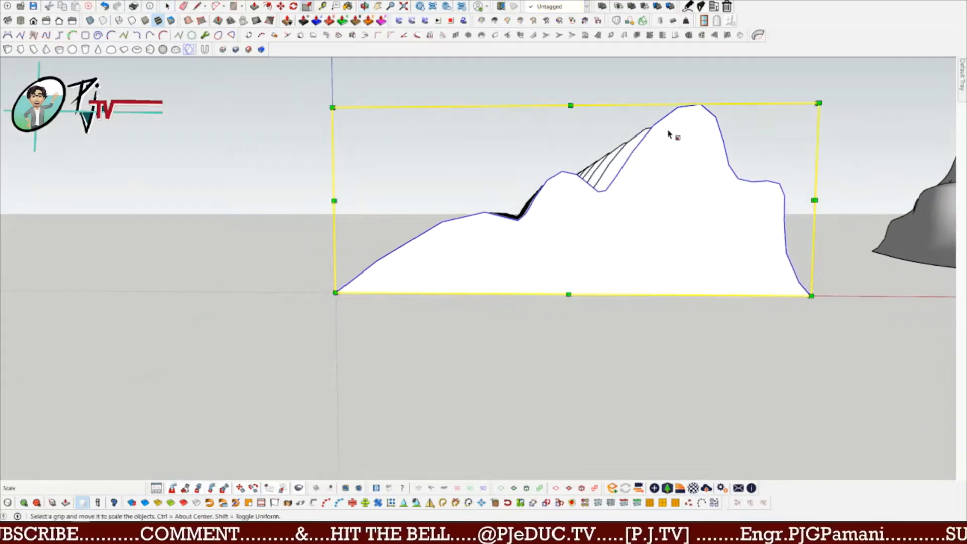
drag(570, 105, 567, 167)
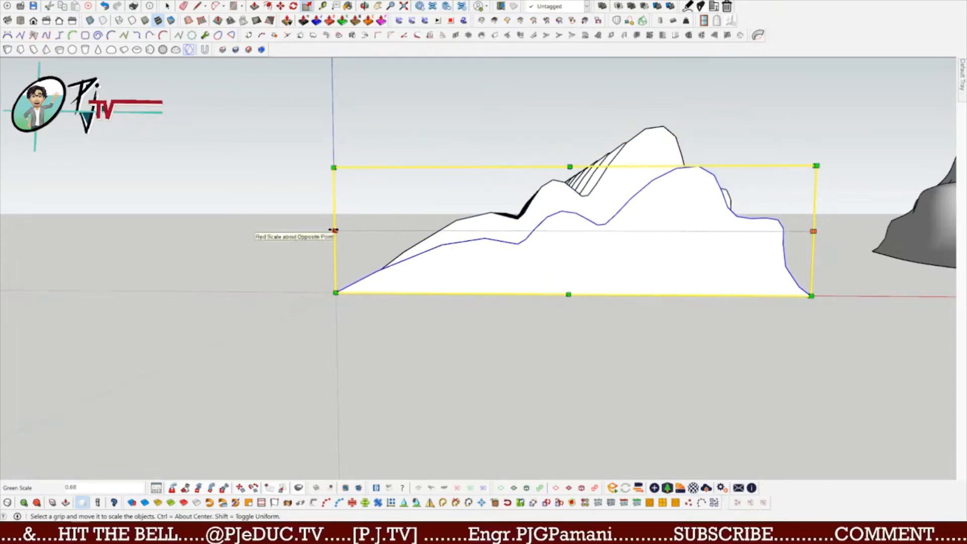
drag(334, 230, 425, 235)
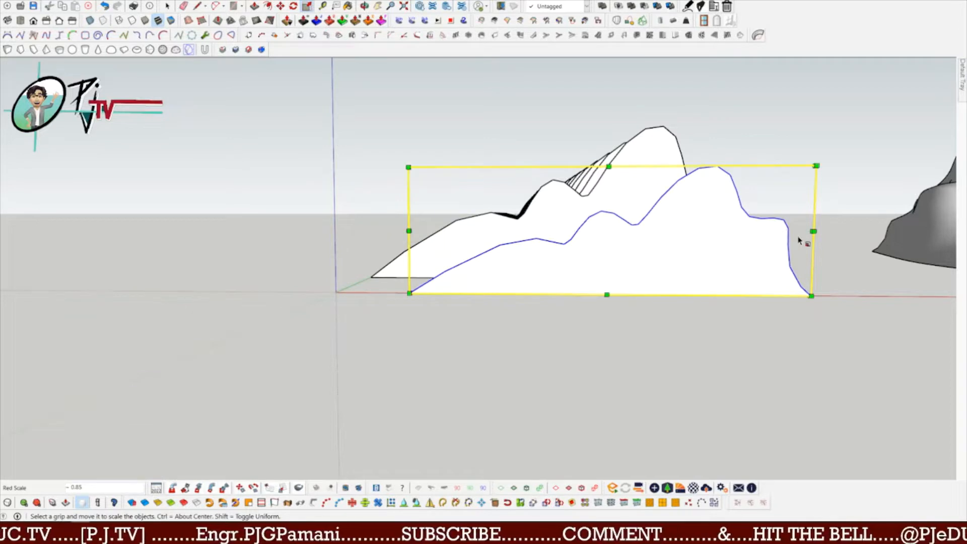
drag(813, 232, 734, 231)
mouse_move(735, 231)
middle_down()
mouse_move(720, 217)
mouse_move(724, 229)
middle_up()
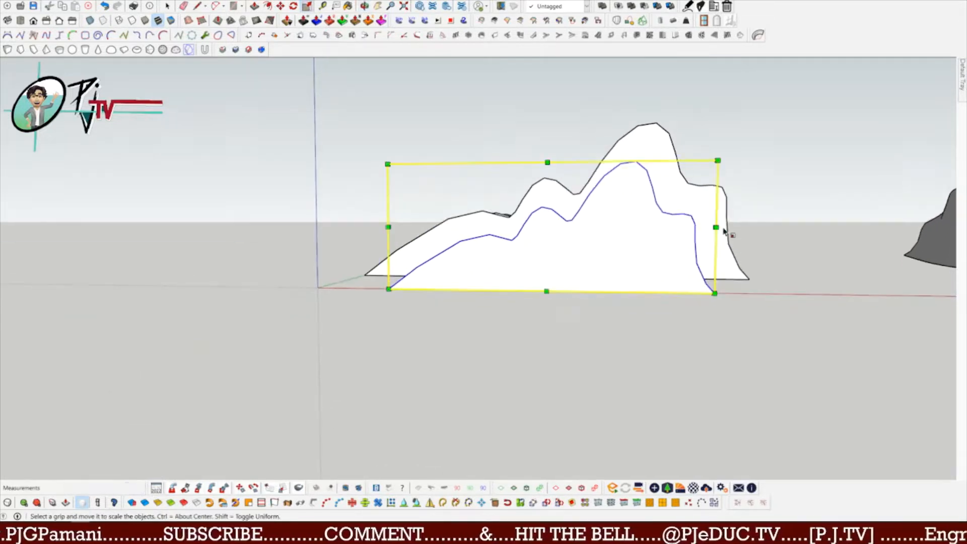
key(space)
Scale the second profile to 0.86 in height, then narrow it to 0.93 from the origin side and inward from the opposite side.
click(654, 143)
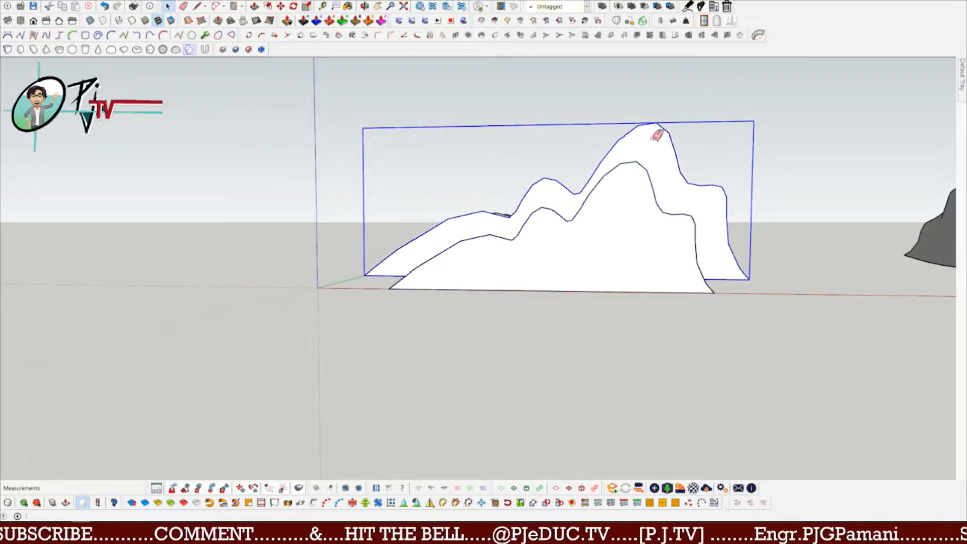
key(e)
key(s)
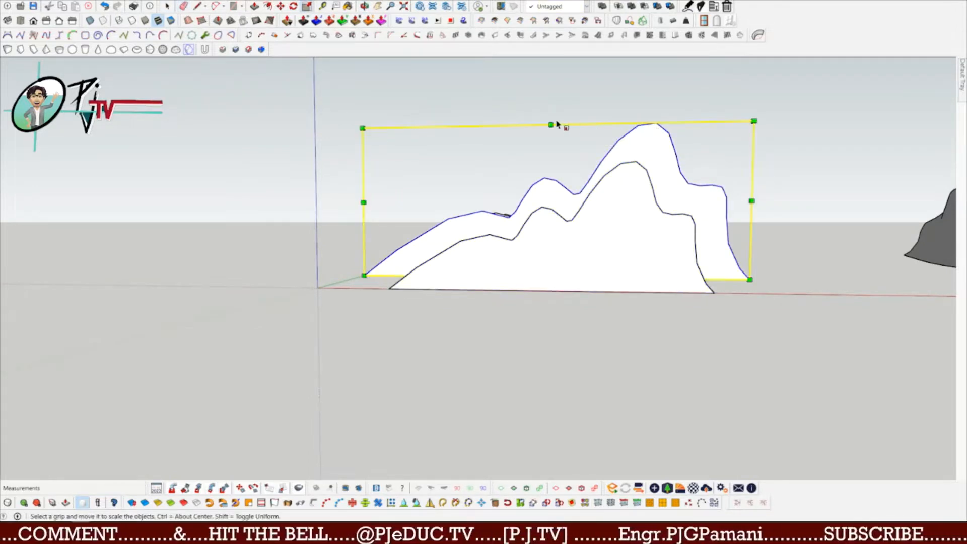
drag(554, 125, 552, 146)
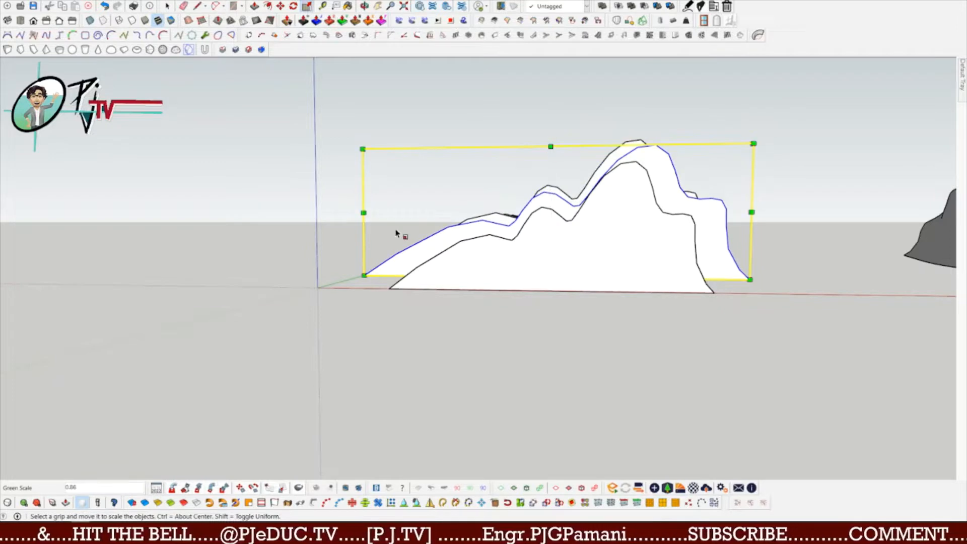
drag(364, 212, 388, 217)
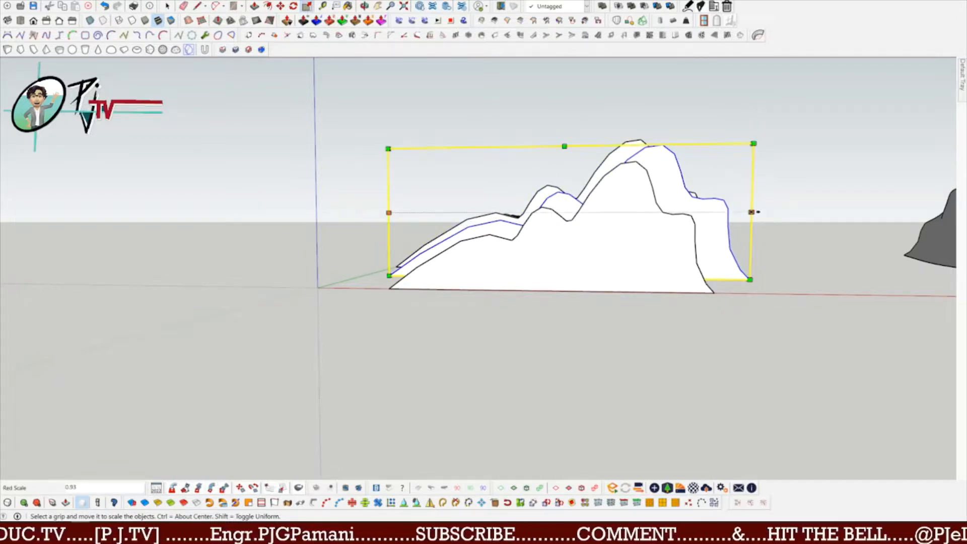
drag(752, 212, 729, 213)
Scale the third profile to 1.08 in height and widen it slightly outward on both sides.
scroll(635, 142, up, 4)
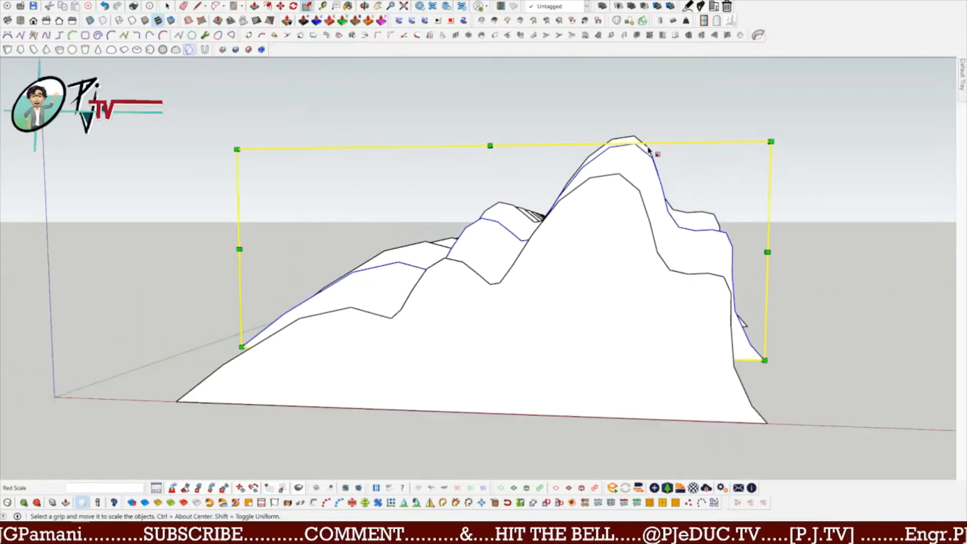
key(space)
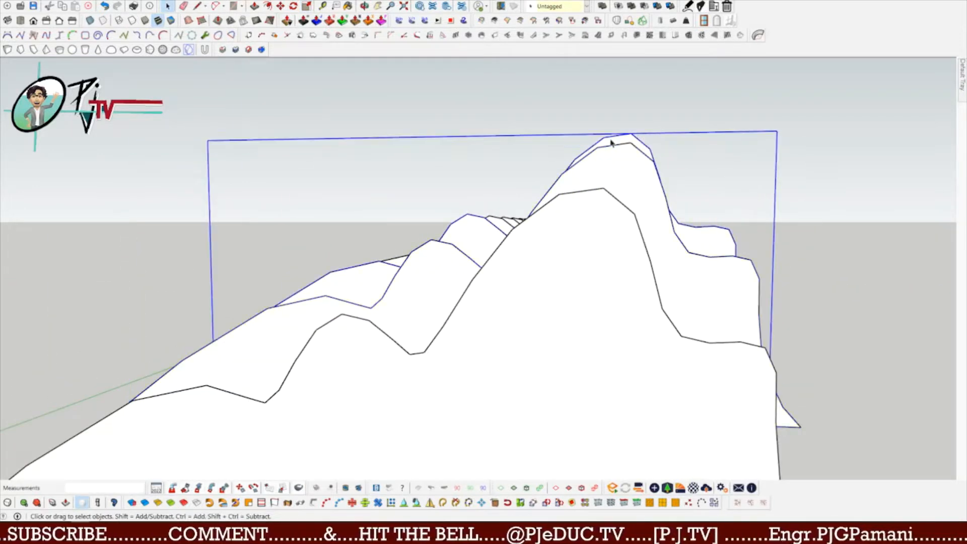
key(s)
drag(476, 135, 476, 117)
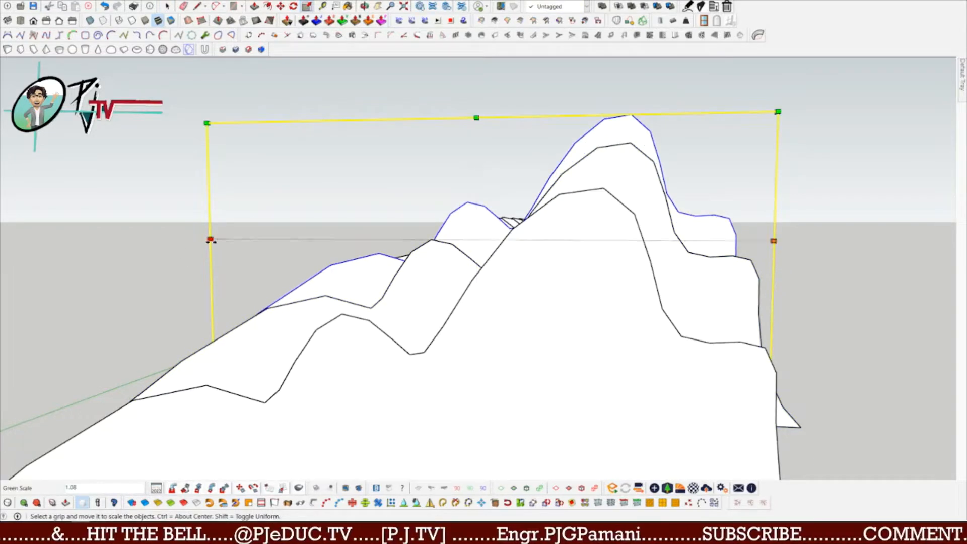
scroll(234, 289, down, 5)
middle_drag(280, 324, 330, 302)
drag(204, 267, 194, 266)
drag(506, 268, 517, 268)
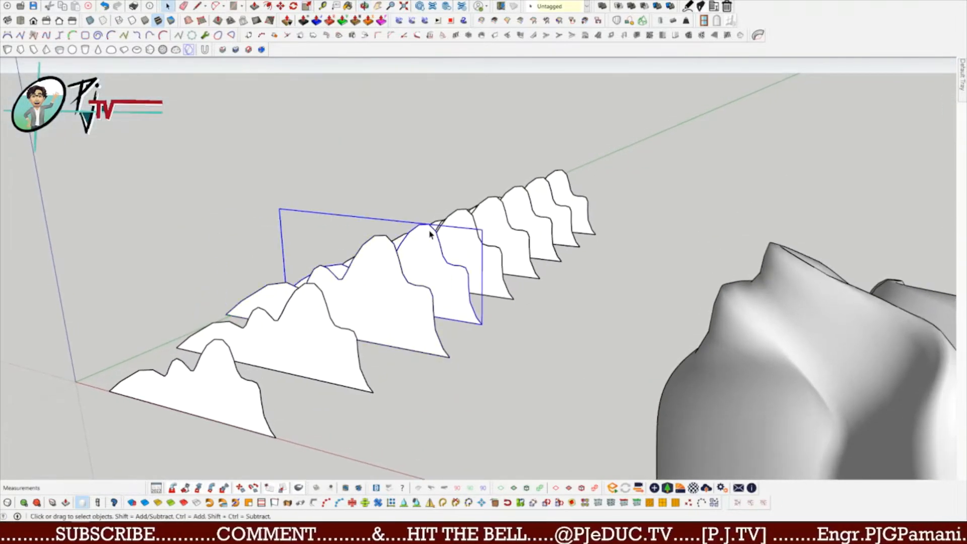
Scale the fourth profile to 1.27 in height and widen it outward on both sides.
middle_drag(434, 247, 539, 200)
scroll(423, 201, up, 5)
key(s)
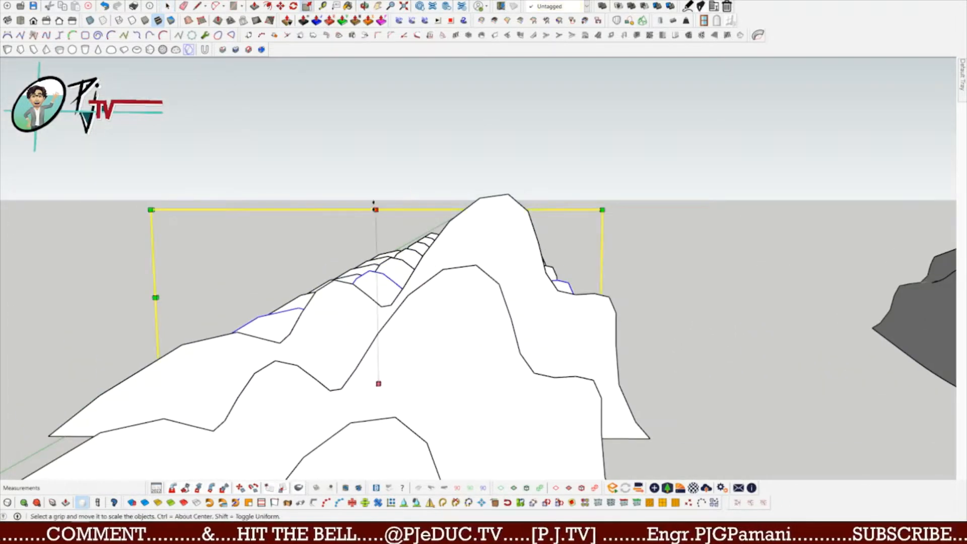
drag(375, 210, 375, 161)
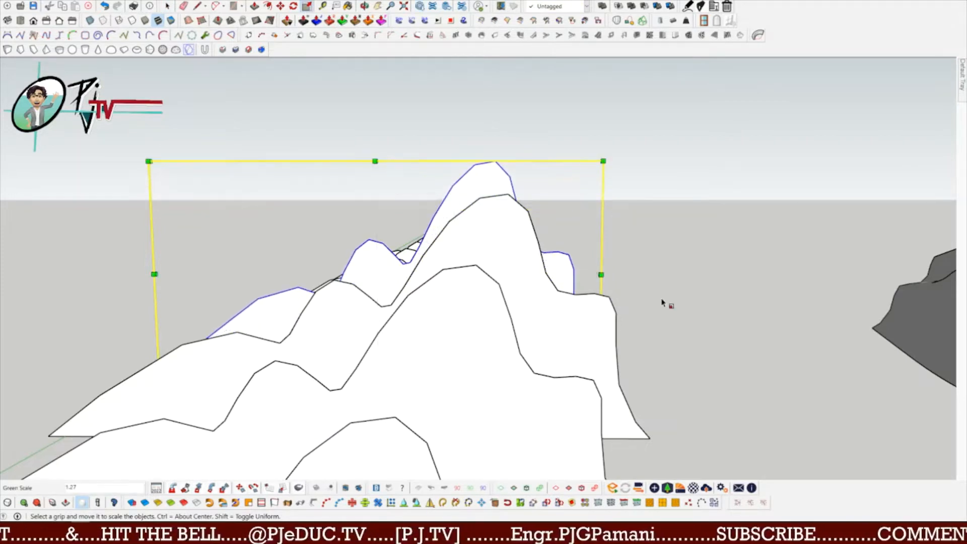
drag(601, 274, 654, 275)
drag(154, 274, 92, 266)
Delete the five unscaled profiles behind the fourth one.
middle_drag(258, 343, 288, 314)
scroll(288, 315, down, 1)
scroll(335, 350, down, 1)
middle_drag(335, 350, 353, 364)
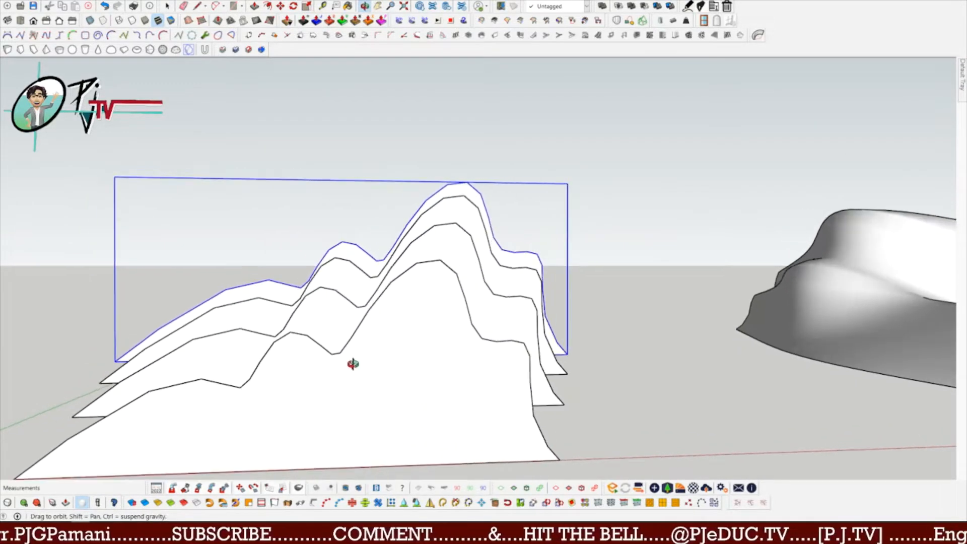
scroll(364, 353, down, 1)
key(space)
middle_drag(468, 321, 504, 428)
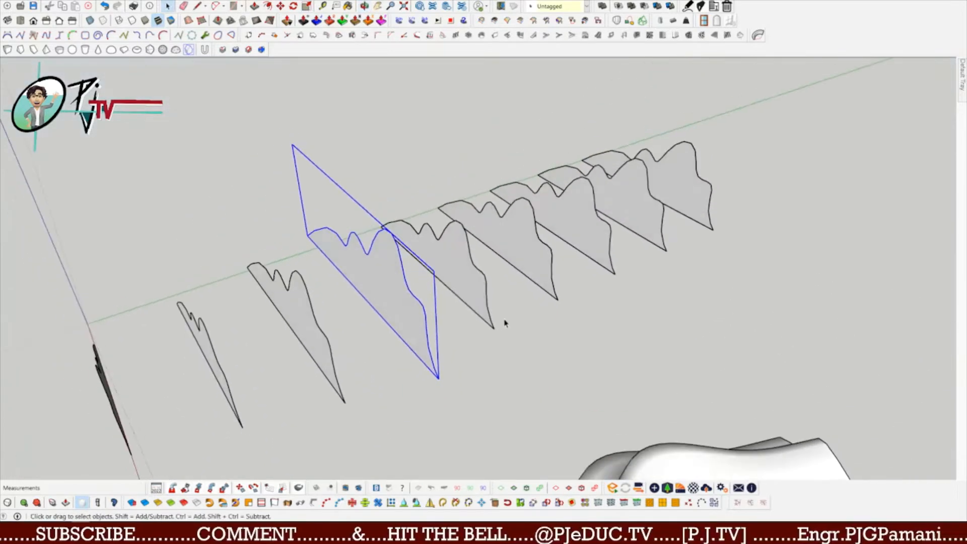
drag(441, 259, 444, 257)
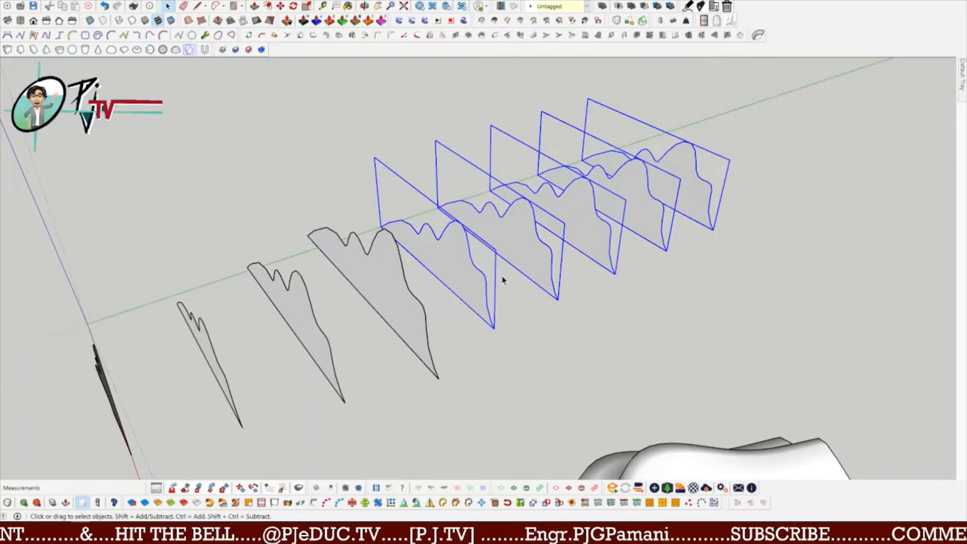
key(Delete)
Try to rotate a copy of the four remaining profiles about a point on the blue axis.
middle_drag(507, 279, 377, 311)
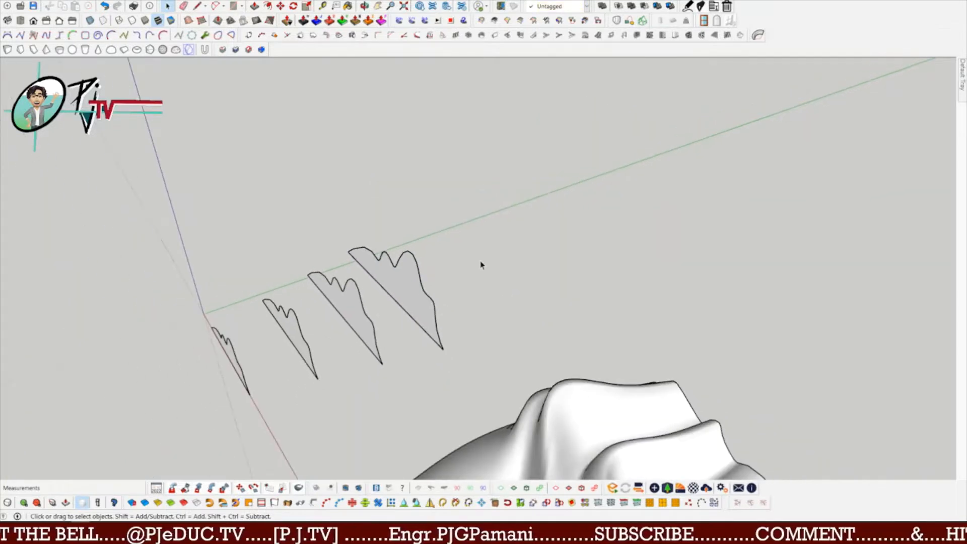
drag(99, 396, 98, 396)
middle_drag(449, 298, 323, 403)
key(q)
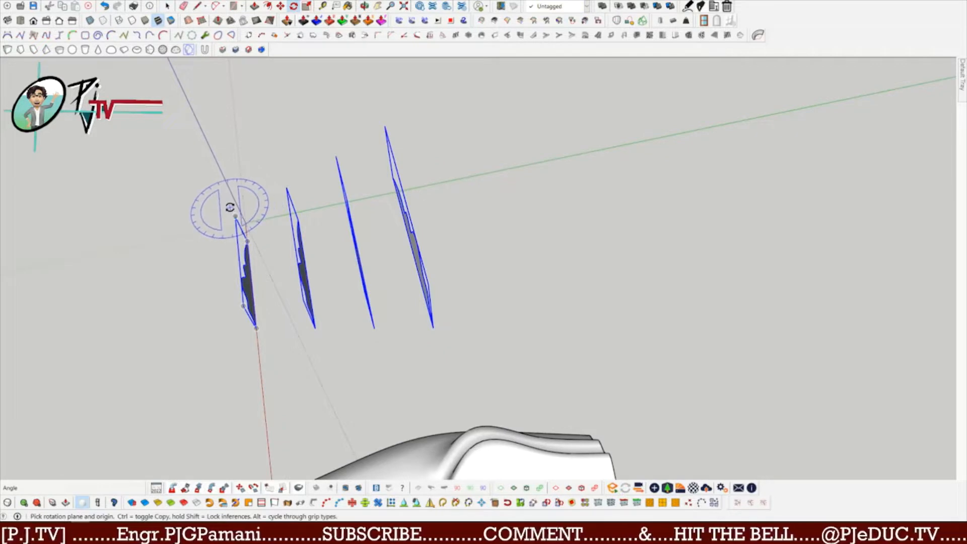
click(234, 199)
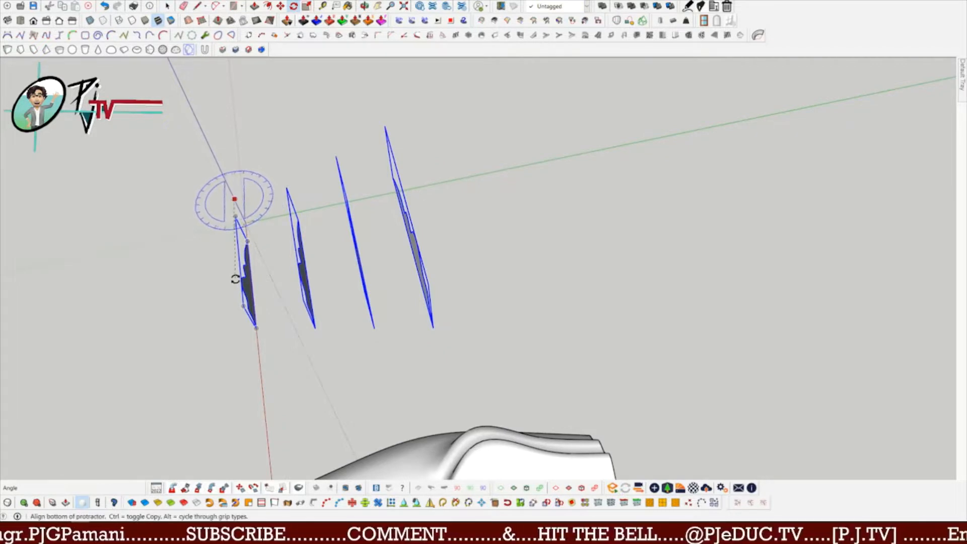
click(248, 306)
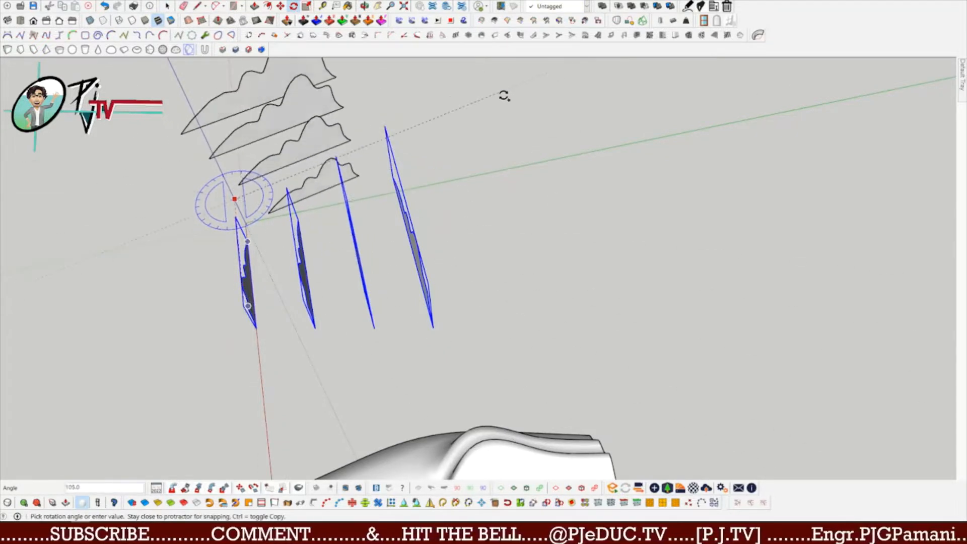
click(521, 140)
key(space)
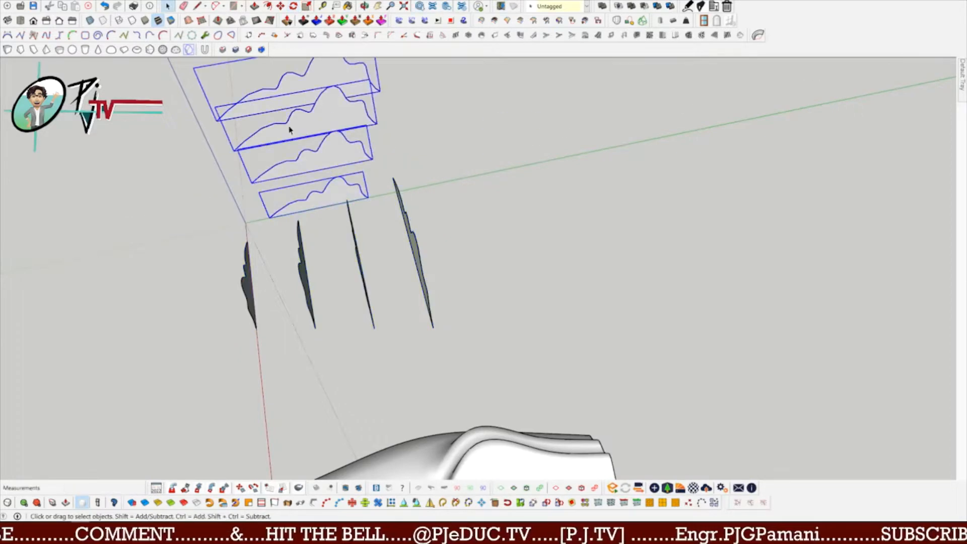
middle_drag(289, 129, 373, 206)
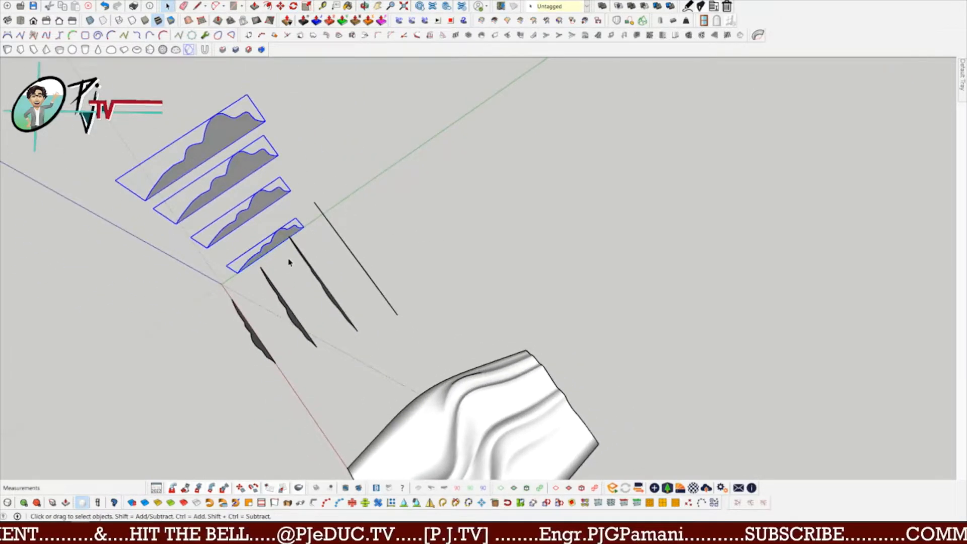
scroll(289, 262, up, 2)
key(ctrl+z)
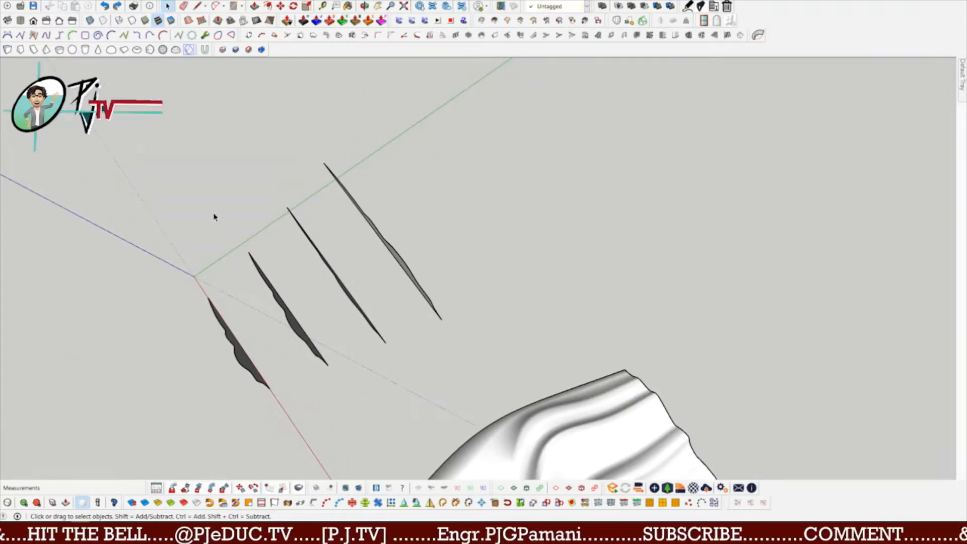
Rotate a copy of the four profiles by half a turn about the blue axis so they face the opposite way.
click(210, 323)
key(q)
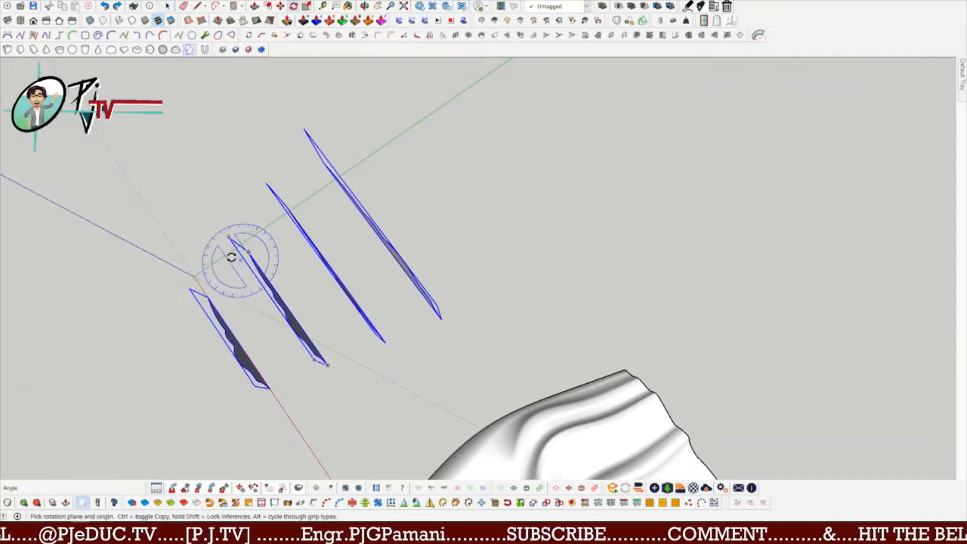
click(254, 384)
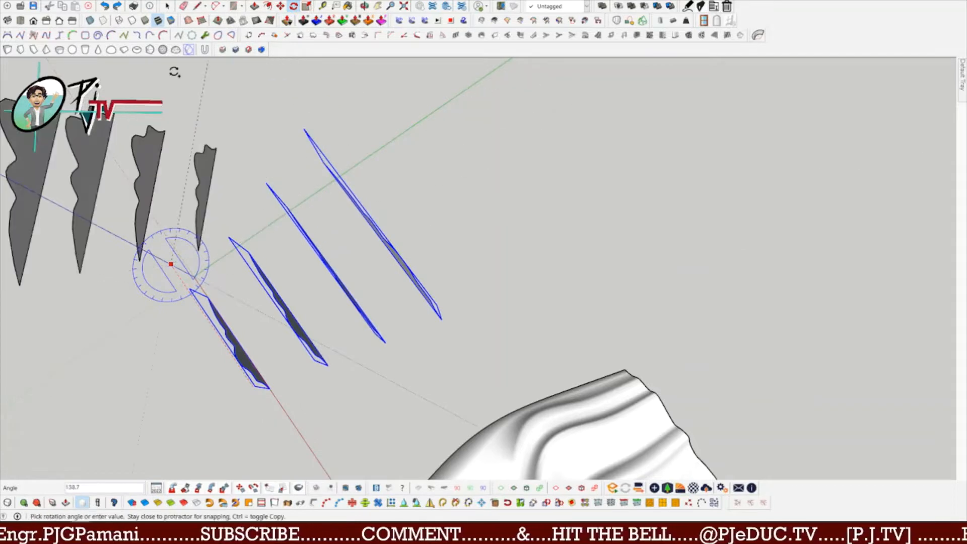
click(144, 224)
key(space)
Move the four rotated copies about 115473 mm so they continue the row along the green axis behind the original four profiles.
scroll(145, 229, down, 2)
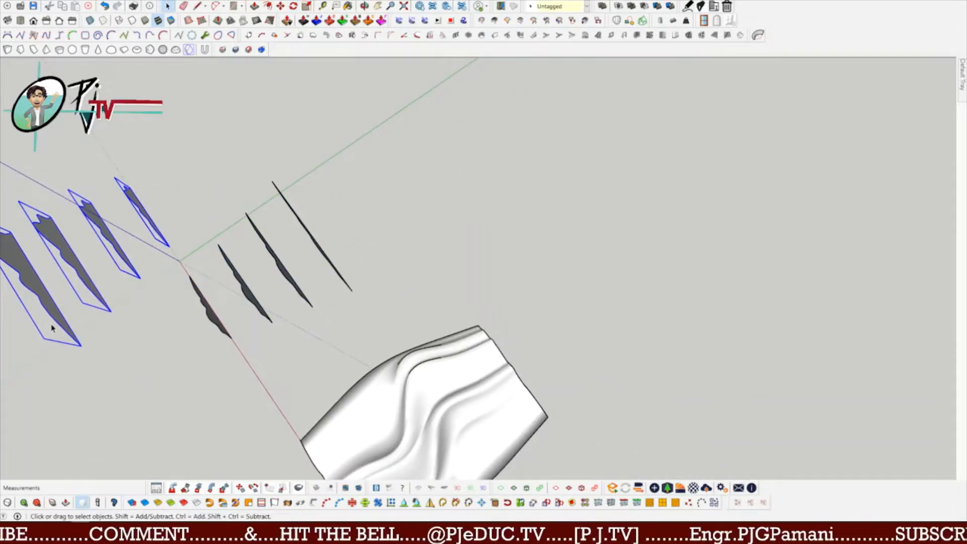
scroll(71, 349, up, 2)
key(m)
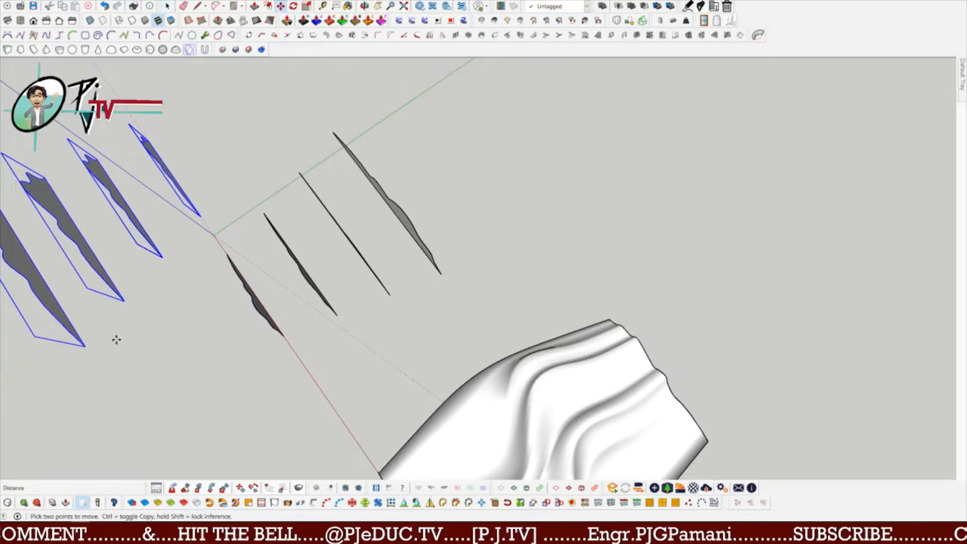
click(84, 347)
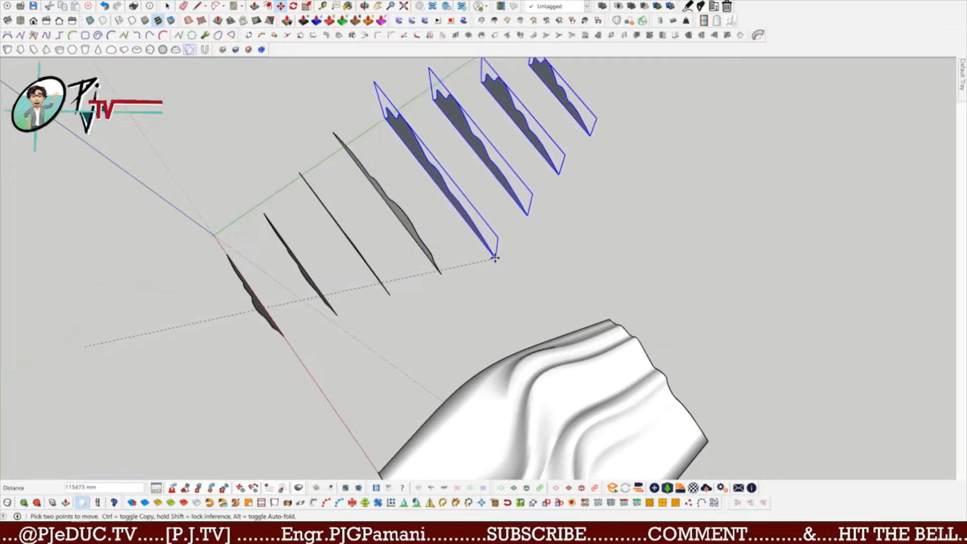
click(494, 258)
middle_drag(495, 258, 590, 243)
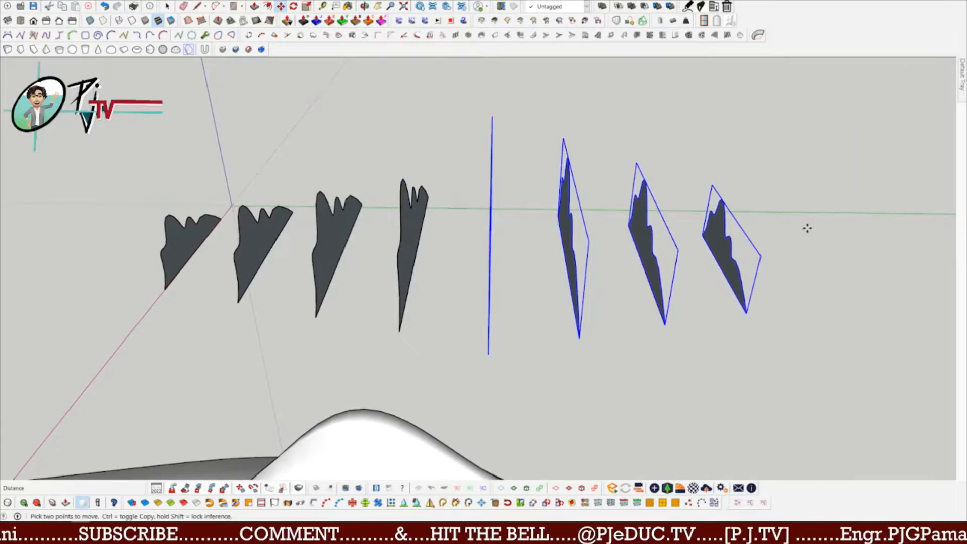
middle_drag(465, 335, 584, 322)
click(739, 176)
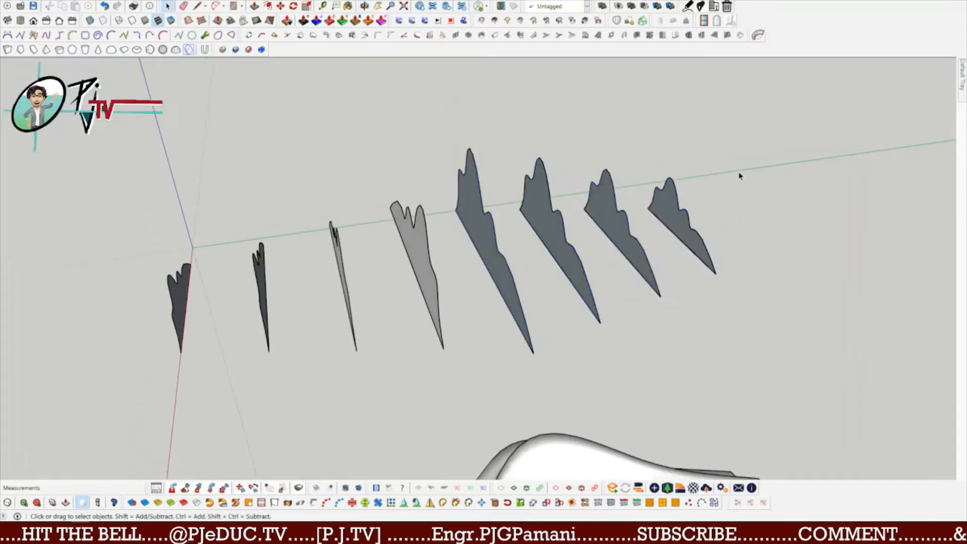
Loft all eight profiles with Loft by Spline and generate the mountain surface.
drag(182, 342, 181, 342)
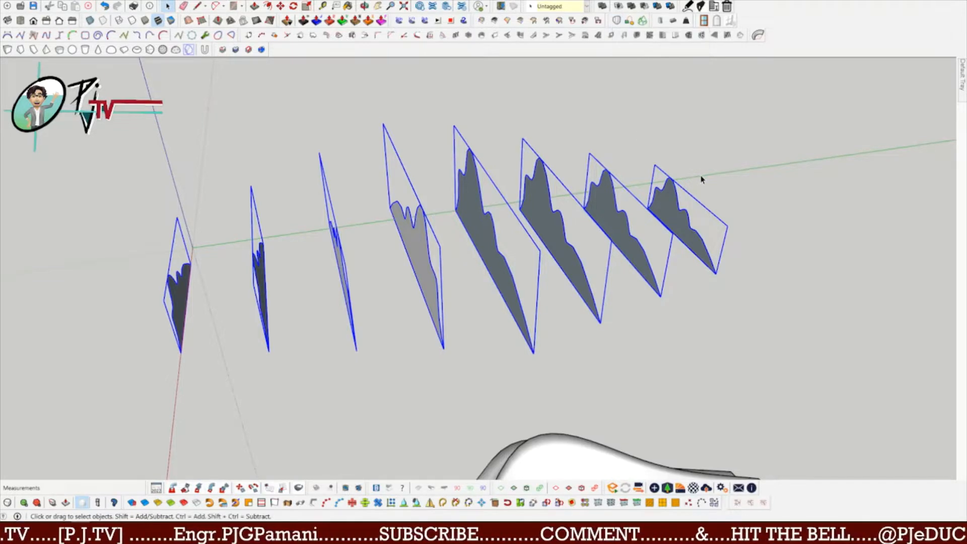
middle_drag(701, 179, 794, 164)
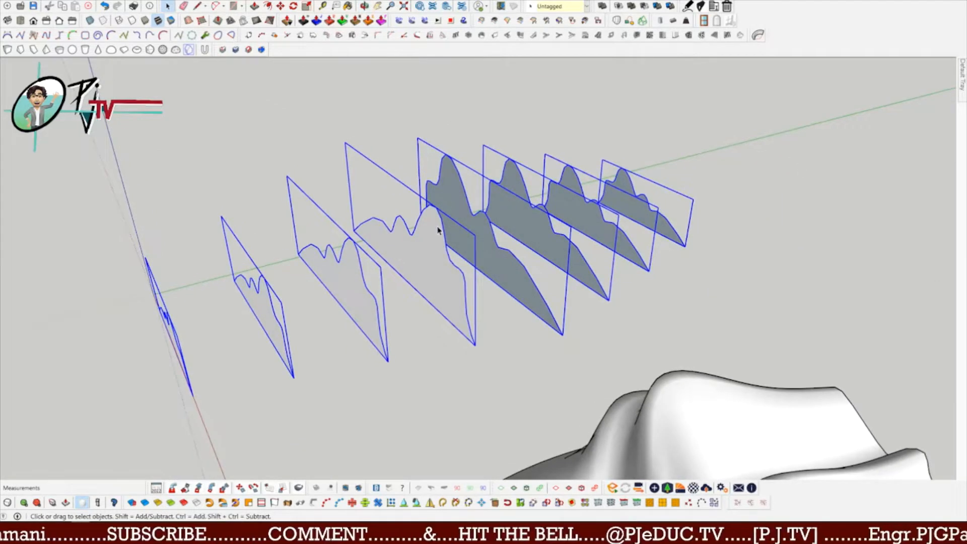
click(616, 22)
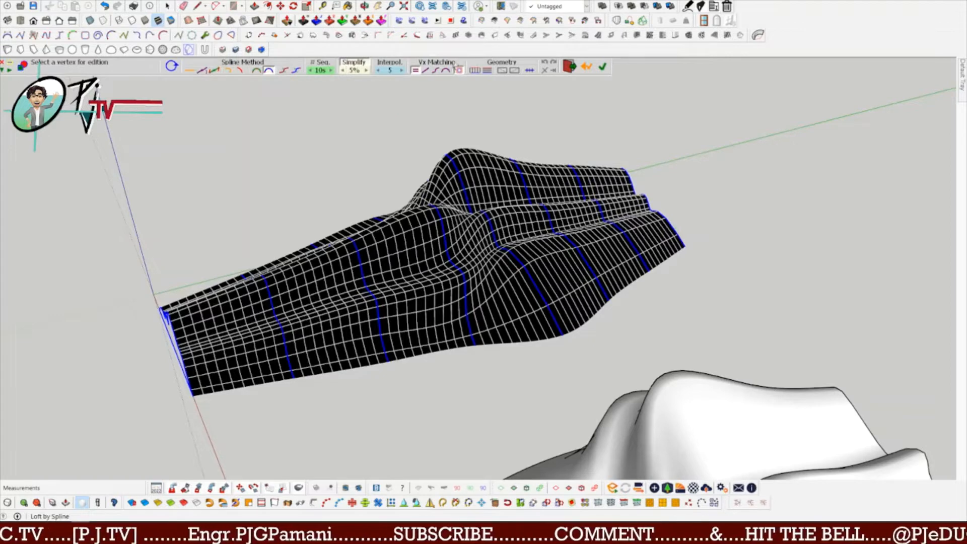
click(604, 69)
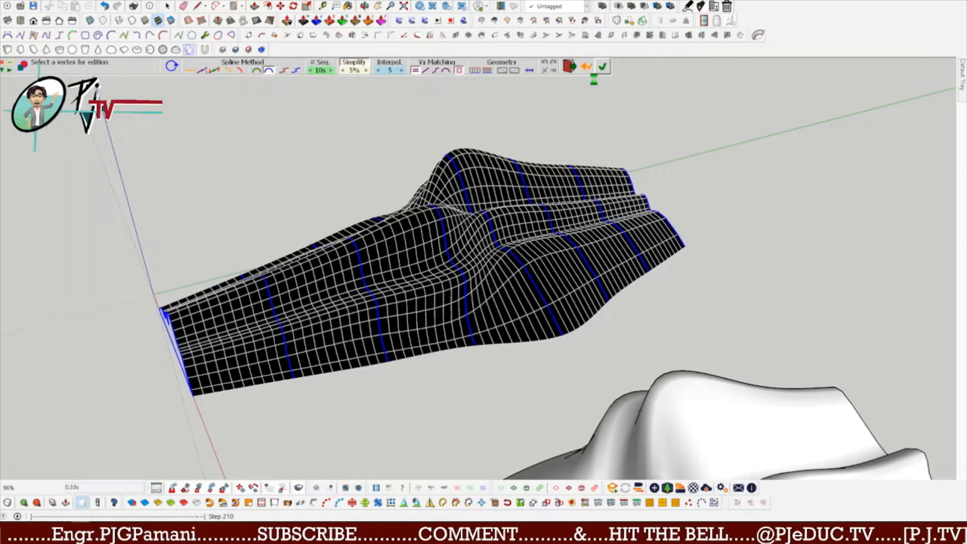
Move the lofted mountain surface about 54099 mm along the red axis, clear of the profile curves, snapping its bounding corner to the origin.
middle_drag(682, 226, 654, 324)
scroll(654, 324, down, 1)
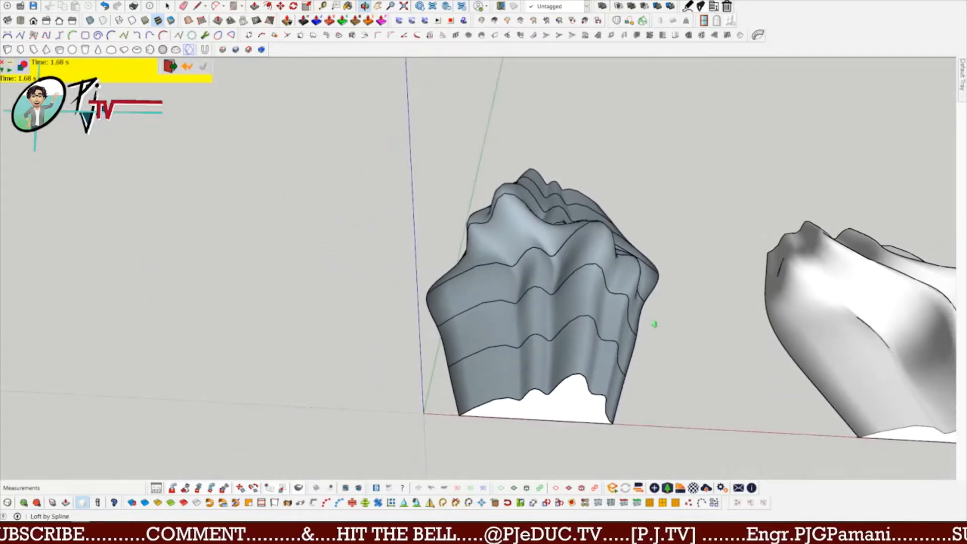
scroll(550, 368, down, 2)
scroll(522, 375, up, 1)
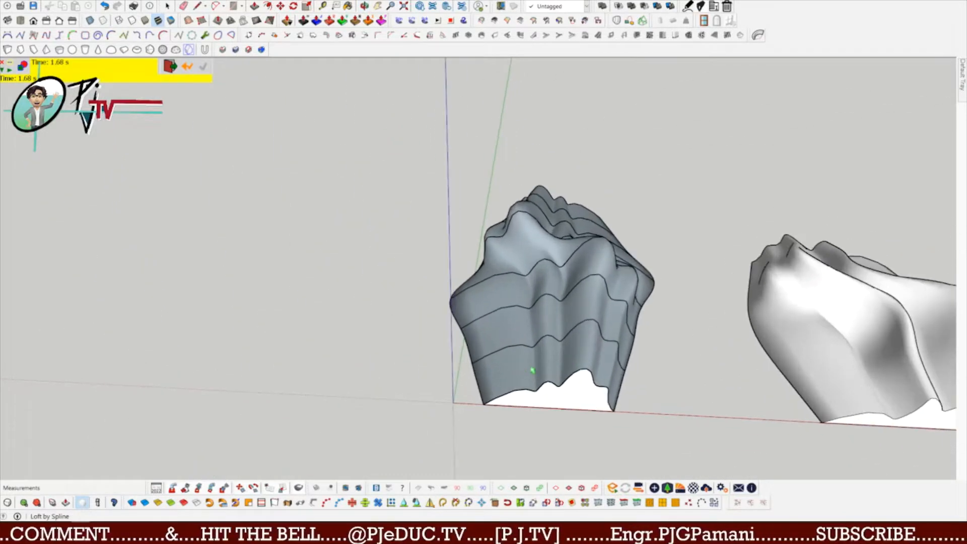
key(space)
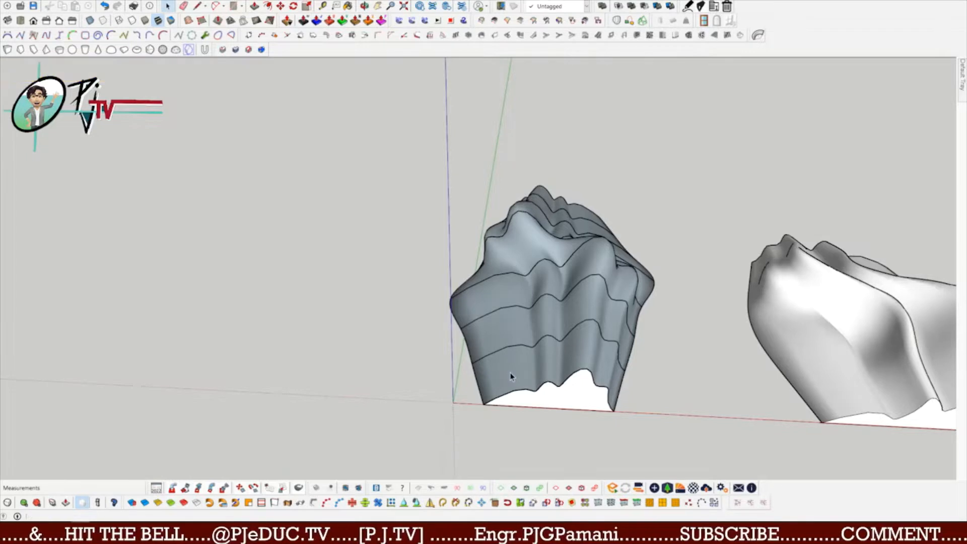
click(524, 378)
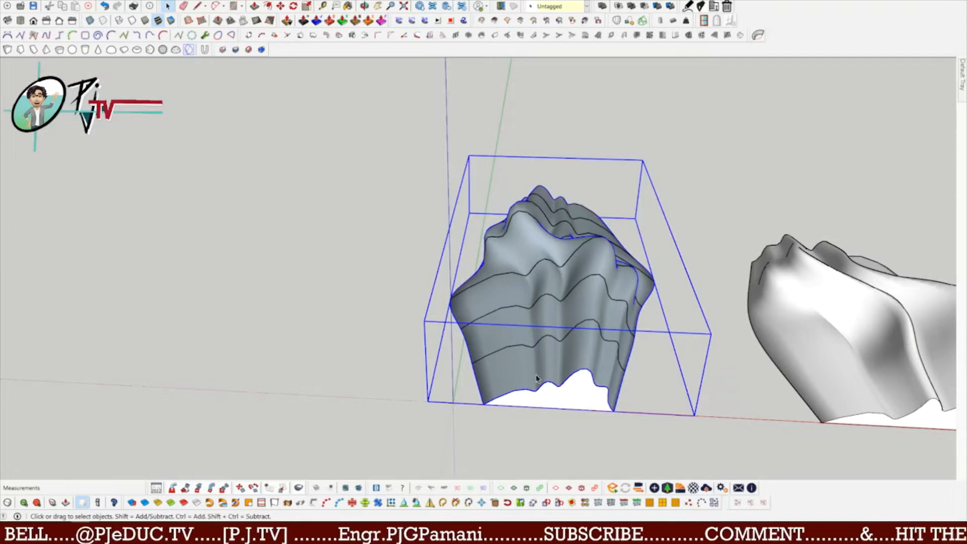
key(m)
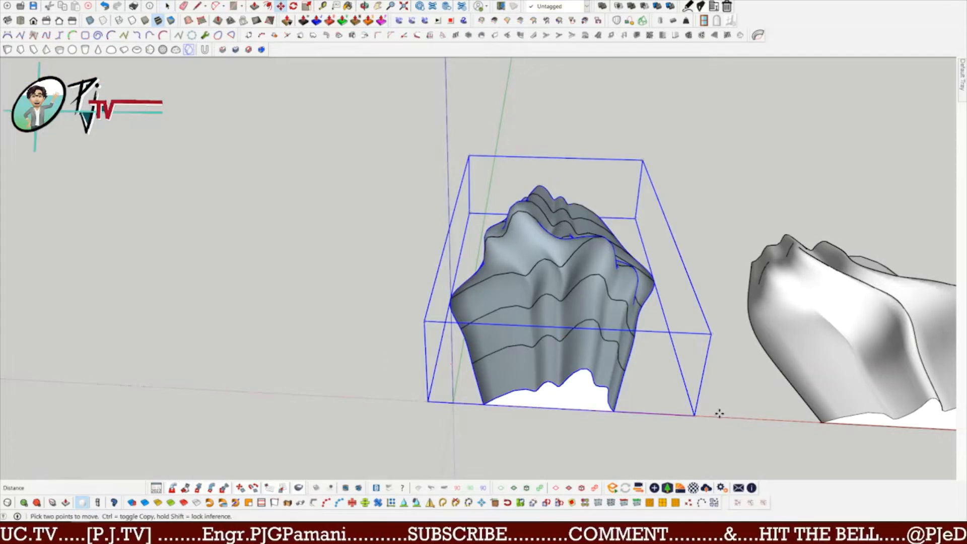
click(694, 415)
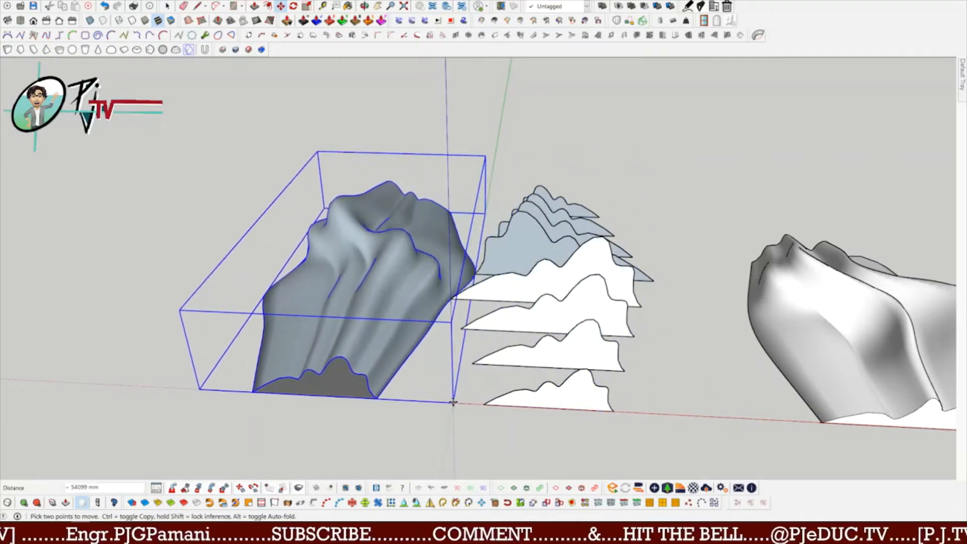
click(452, 402)
key(space)
Delete all eight profile faces that were used to build the loft.
middle_drag(665, 328, 438, 356)
drag(707, 242, 646, 286)
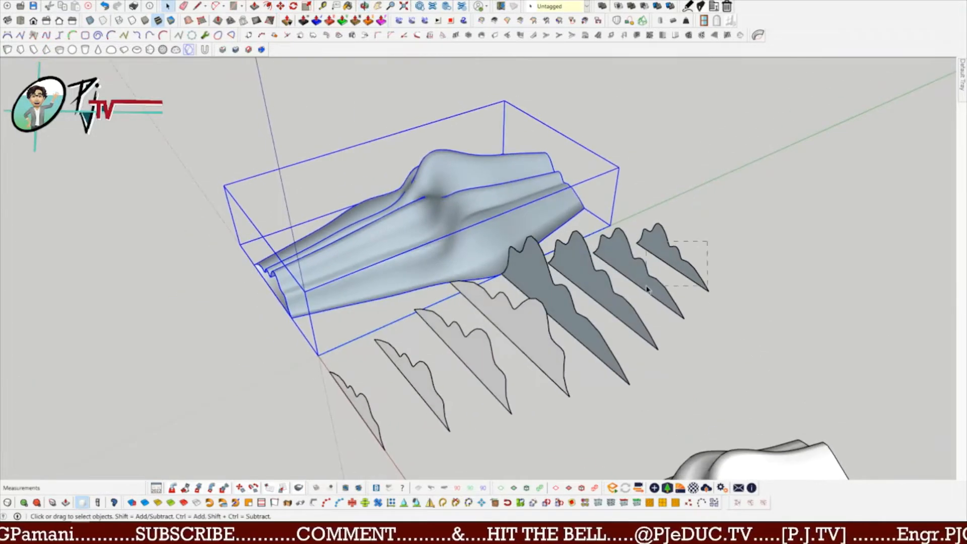
drag(556, 373, 442, 413)
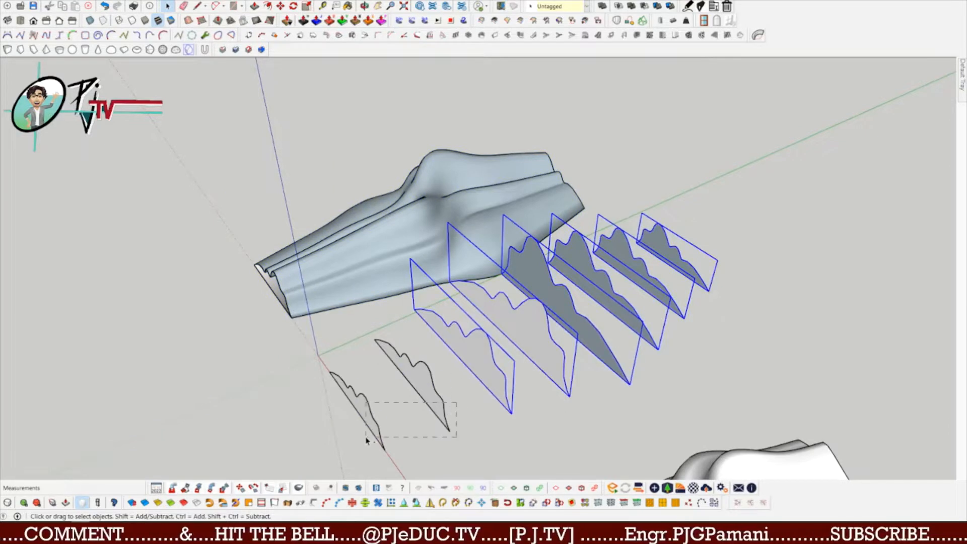
ctrl+drag(367, 441, 373, 431)
key(Delete)
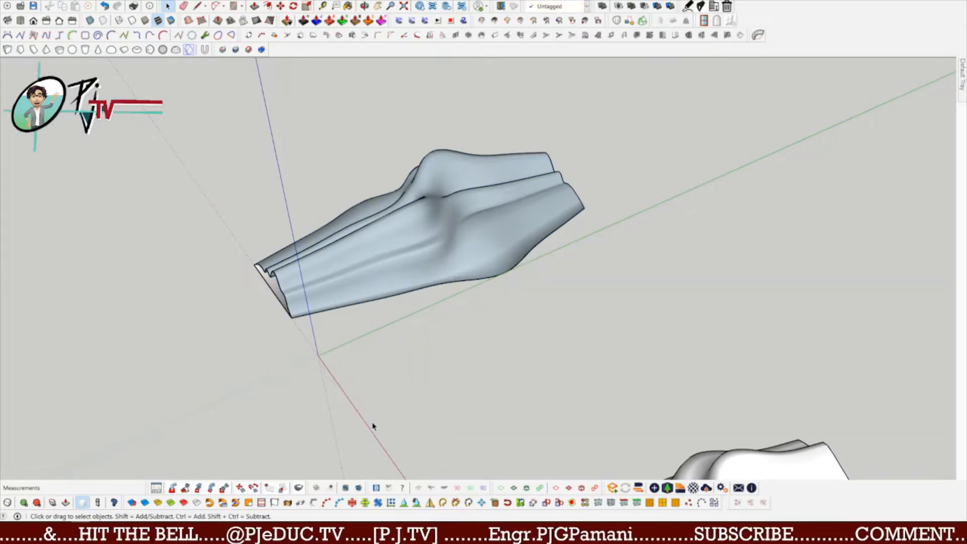
Move the mountain surface about 59911 mm back along the red axis so its opposite bounding corner sits on the origin.
middle_drag(371, 421, 503, 327)
click(353, 315)
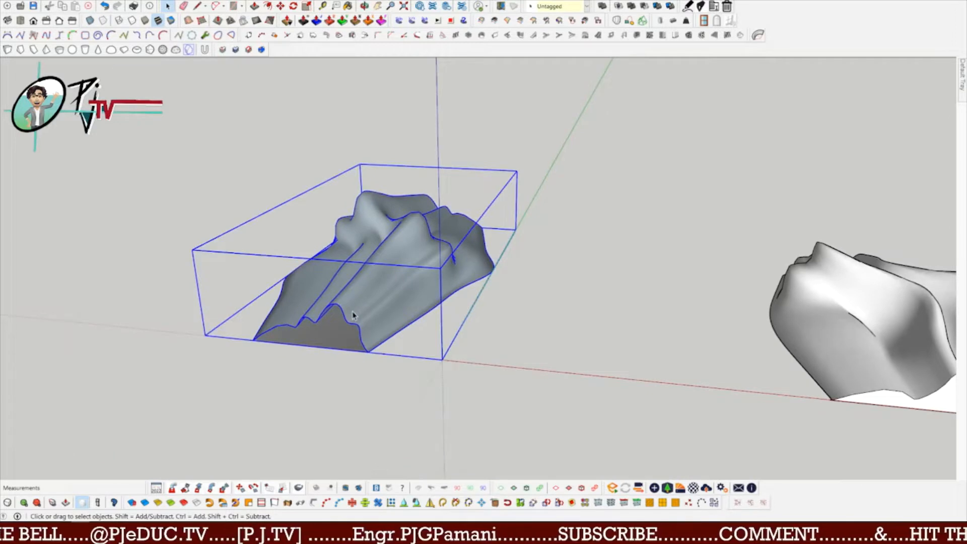
key(m)
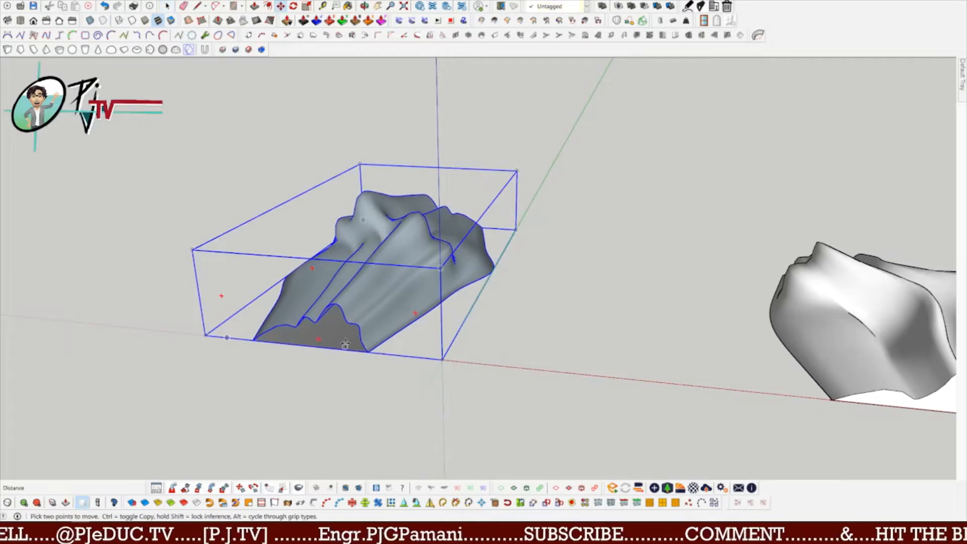
click(202, 335)
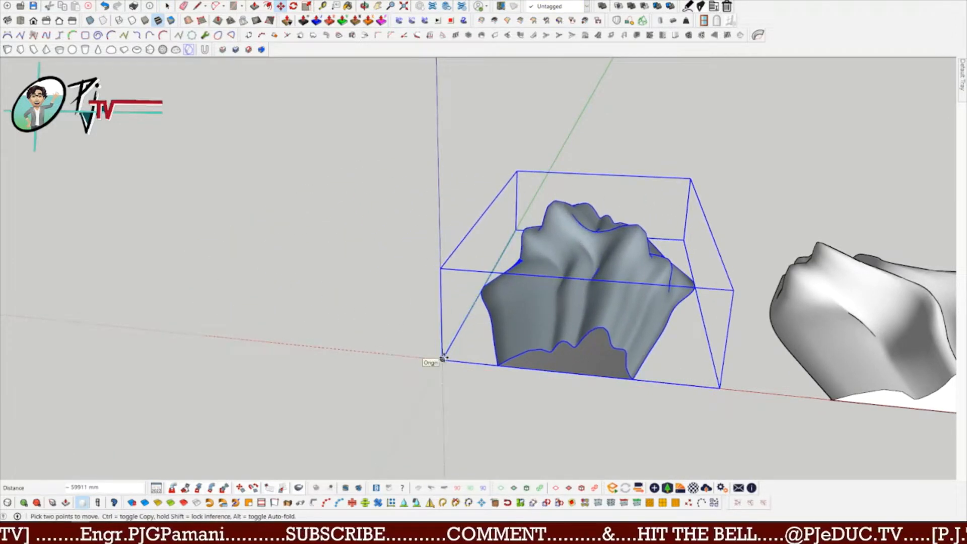
click(442, 358)
key(space)
middle_drag(479, 352, 670, 334)
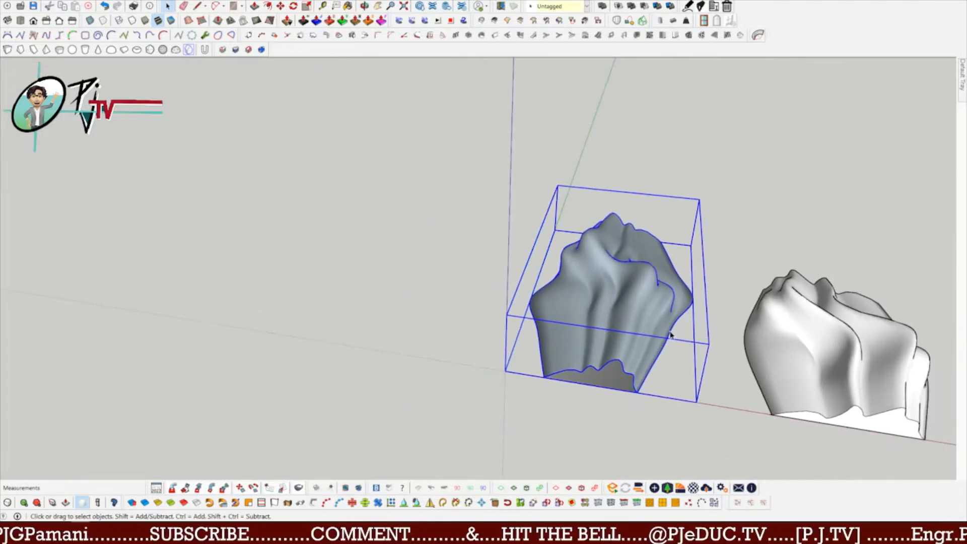
click(745, 213)
Open the mountain group and draw a base line about 29399 mm long that closes the open end along the red axis.
middle_drag(745, 213, 680, 360)
double_click(639, 323)
key(l)
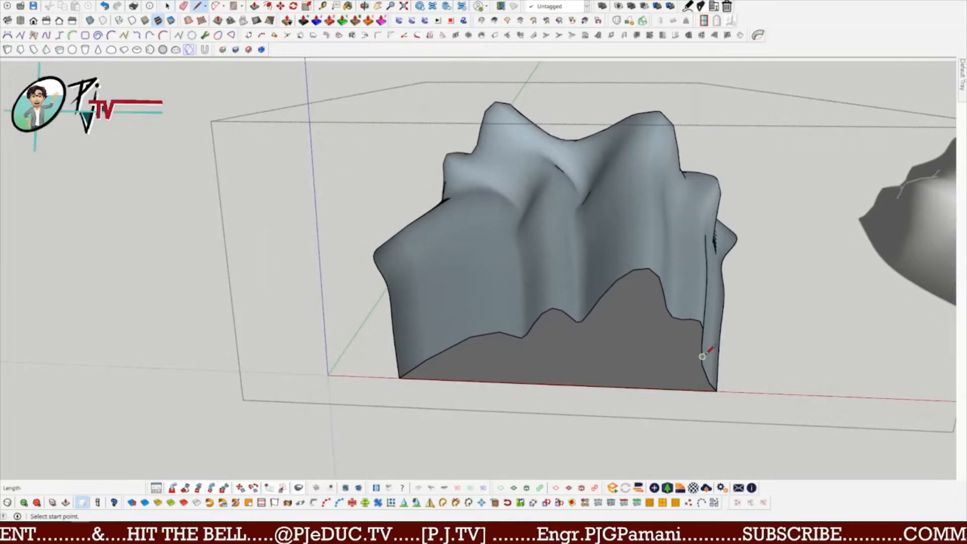
click(716, 390)
click(400, 377)
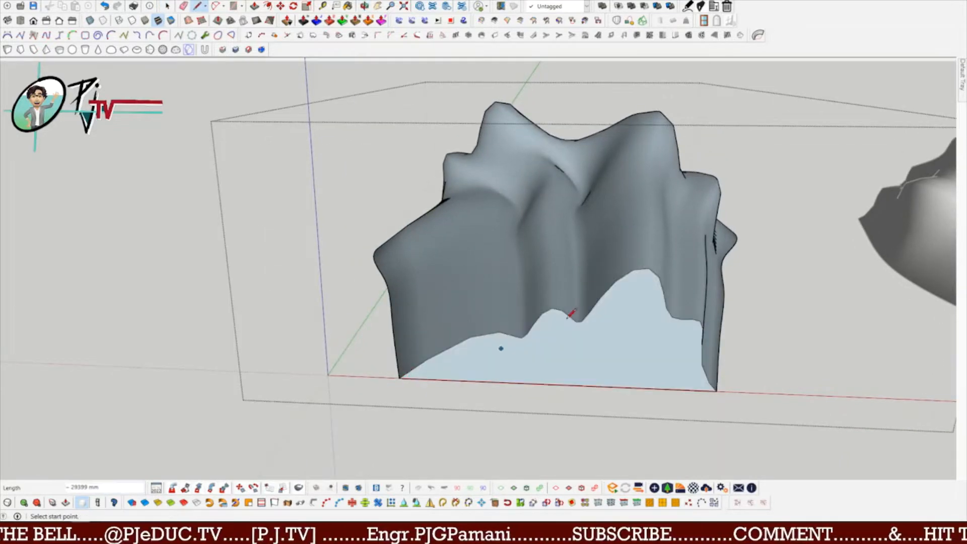
Draw a base line across the far open end of the mountain to close it with a face.
mouse_move(500, 345)
middle_down()
mouse_move(788, 181)
mouse_move(101, 251)
mouse_move(313, 233)
mouse_move(486, 345)
middle_up()
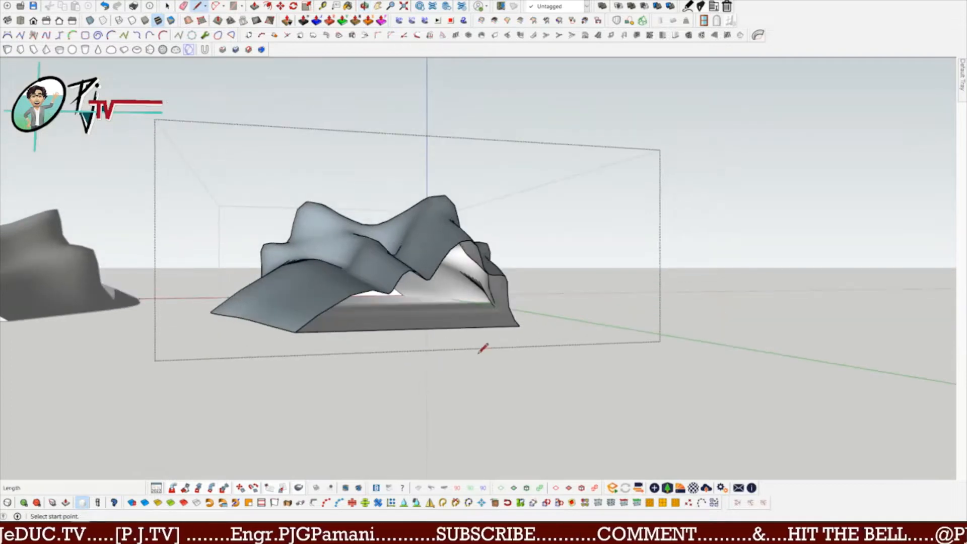
click(519, 326)
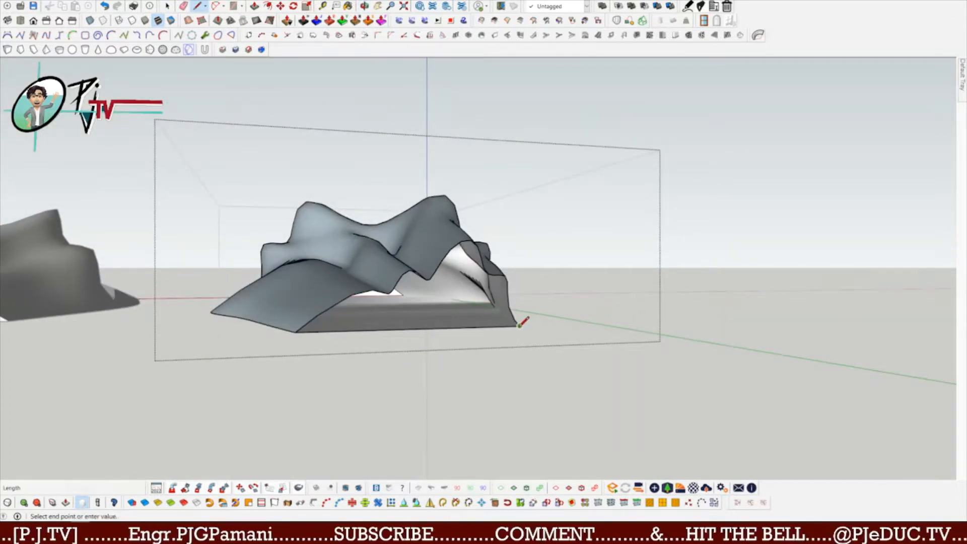
click(296, 331)
middle_drag(296, 332, 348, 282)
Reverse the faces of the mountain surface and of the far end cap so their front sides point outward.
key(space)
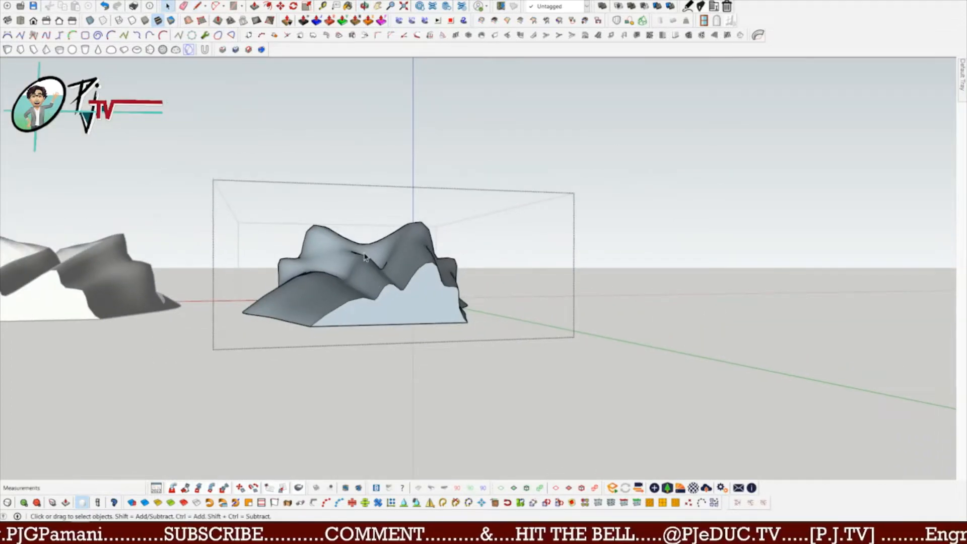
right_click(356, 275)
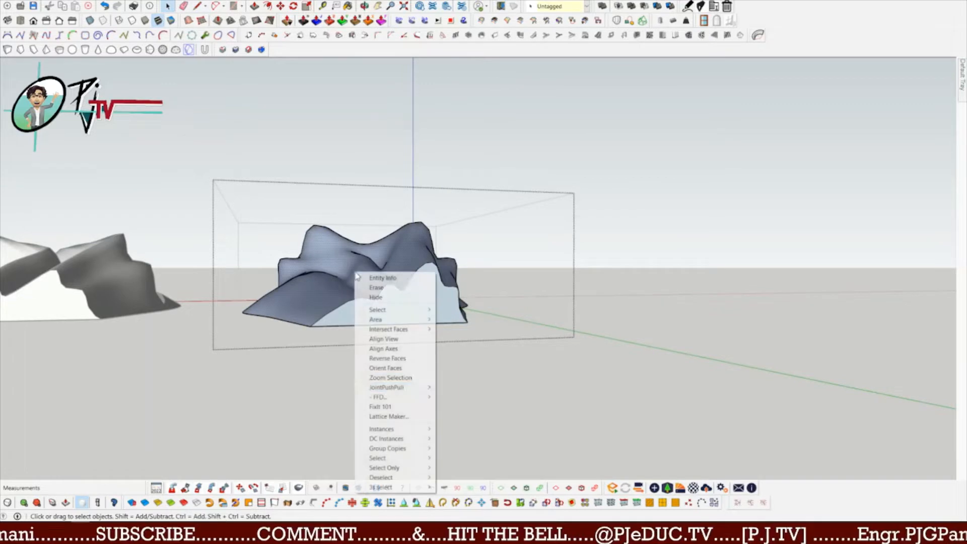
click(388, 358)
middle_drag(339, 307, 408, 323)
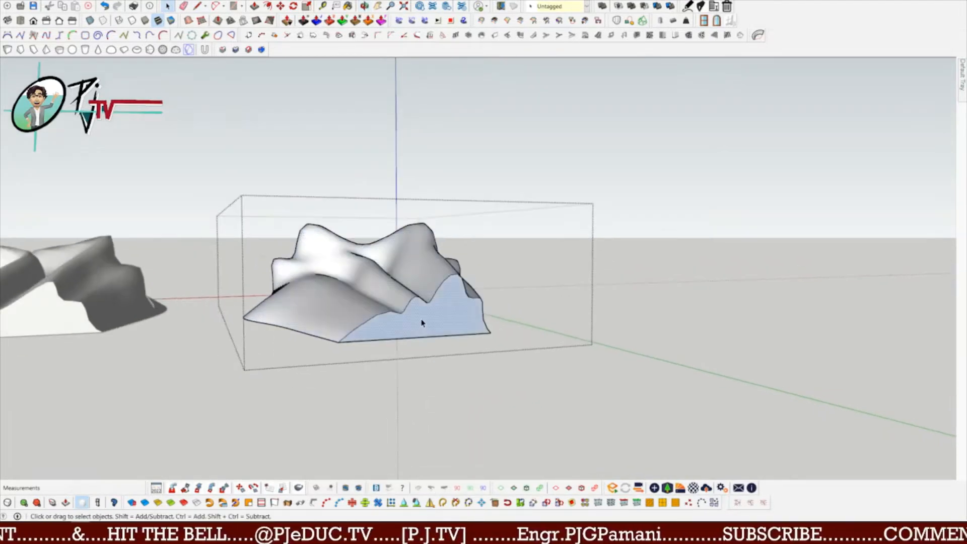
right_click(422, 323)
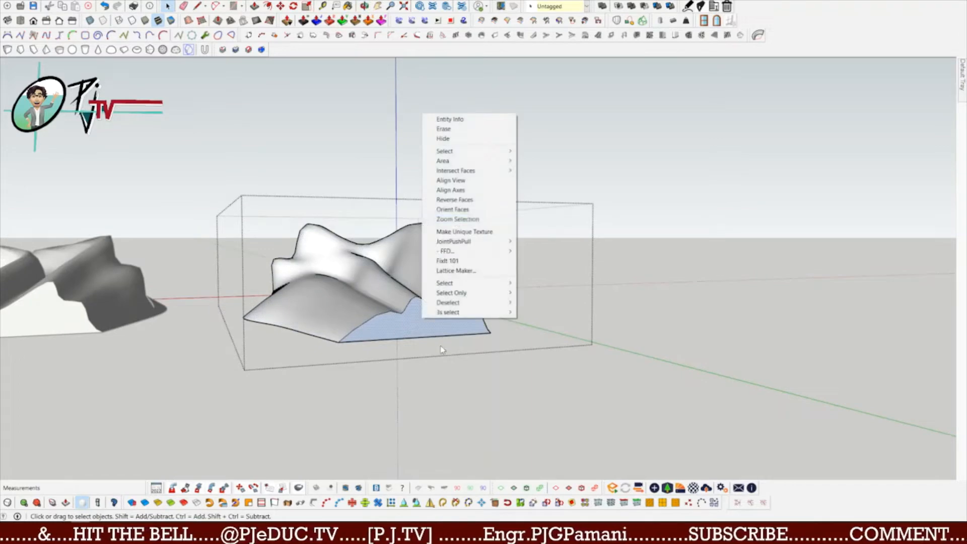
click(454, 199)
Reverse the end cap along the red axis so its front side points outward.
middle_drag(274, 300, 448, 346)
click(464, 394)
right_click(464, 394)
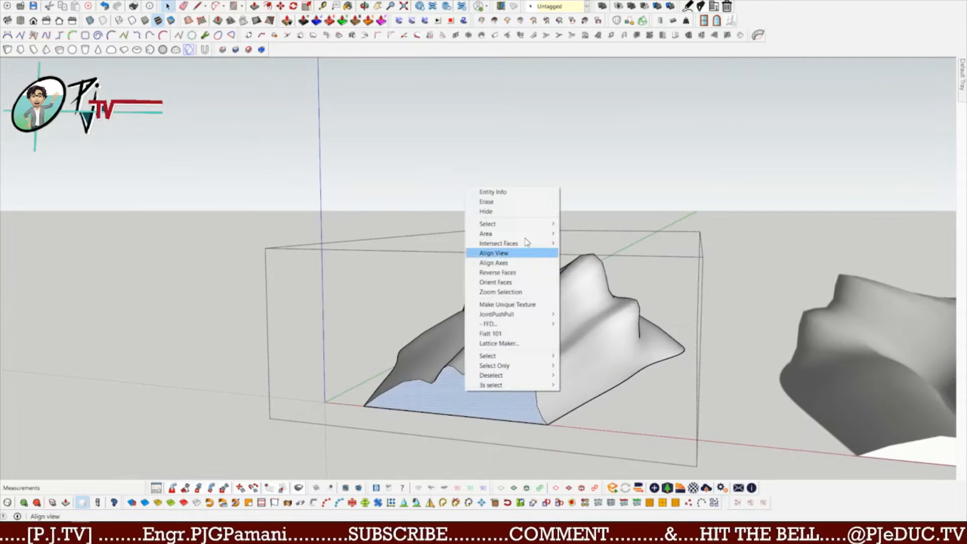
click(505, 273)
middle_drag(587, 281, 590, 355)
middle_drag(808, 337, 431, 255)
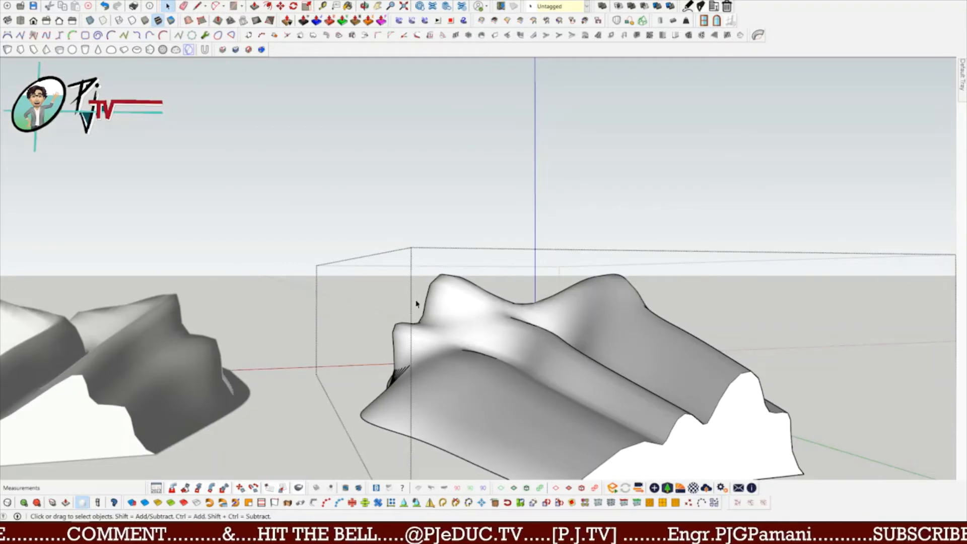
middle_drag(471, 333, 511, 333)
mouse_move(653, 381)
middle_down()
mouse_move(675, 388)
mouse_move(415, 339)
mouse_move(594, 384)
mouse_move(674, 350)
middle_up()
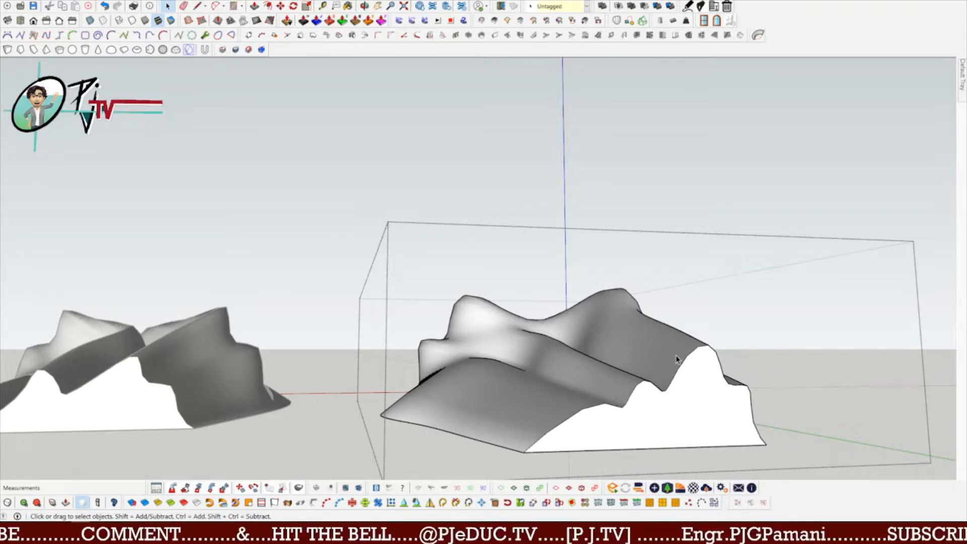
mouse_move(702, 363)
middle_down()
mouse_move(652, 352)
mouse_move(641, 361)
mouse_move(727, 378)
mouse_move(651, 391)
mouse_move(694, 375)
mouse_move(721, 388)
mouse_move(760, 388)
mouse_move(693, 384)
mouse_move(874, 406)
middle_up()
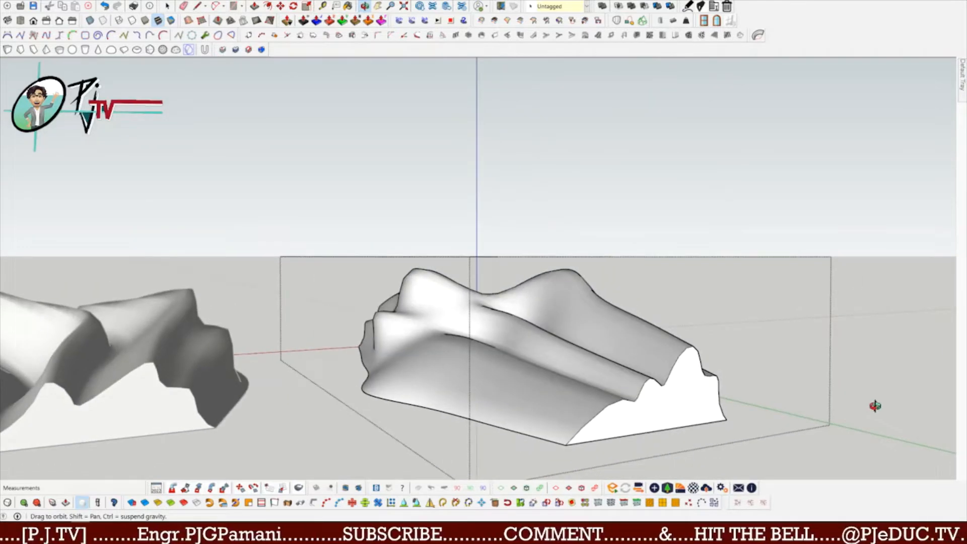
key(space)
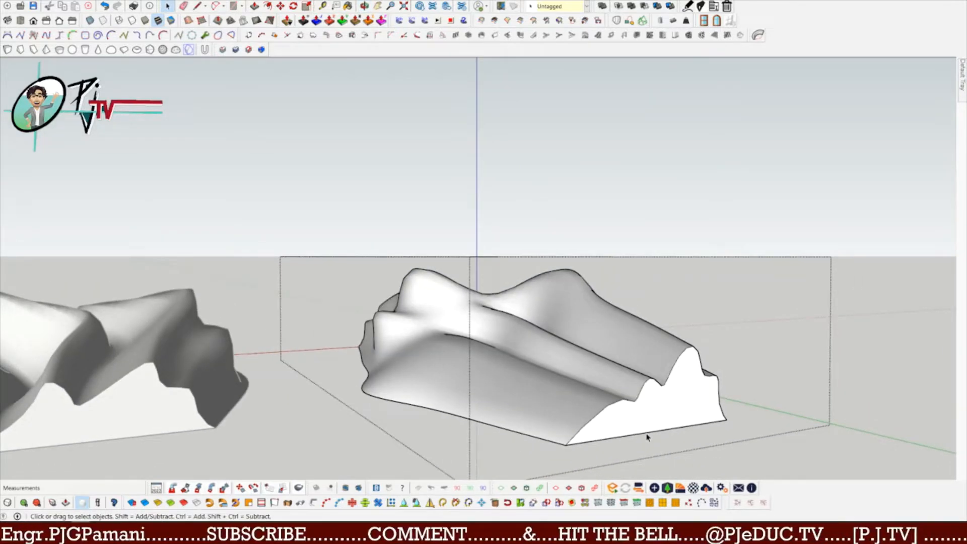
Delete the far end cap to inspect the hollow interior of the mountain and undo the deletion.
middle_drag(681, 419, 588, 400)
click(617, 404)
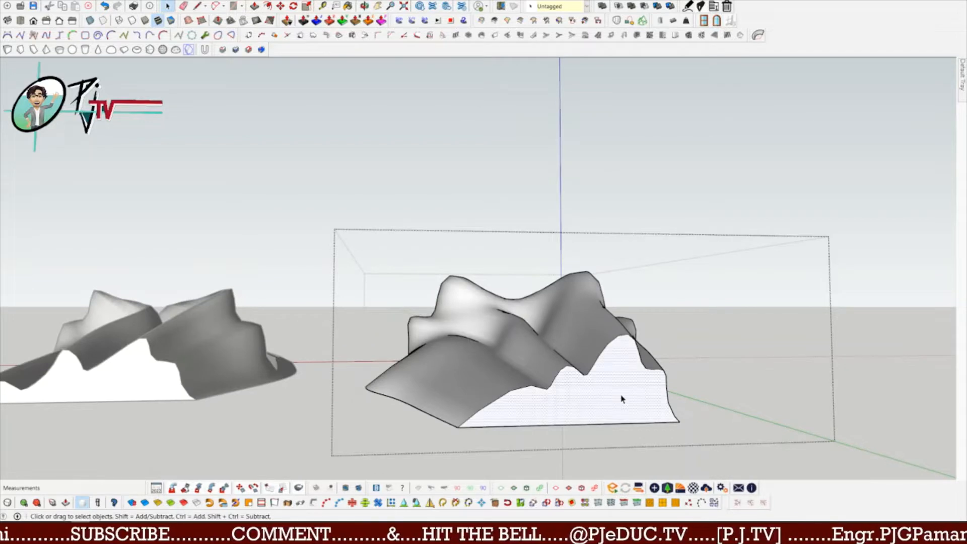
key(Delete)
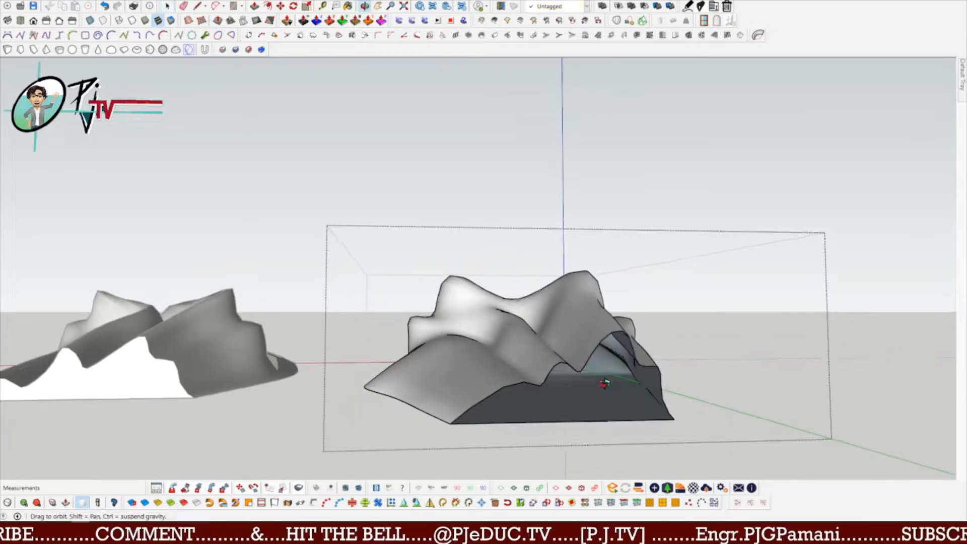
middle_drag(624, 398, 647, 297)
key(ctrl+z)
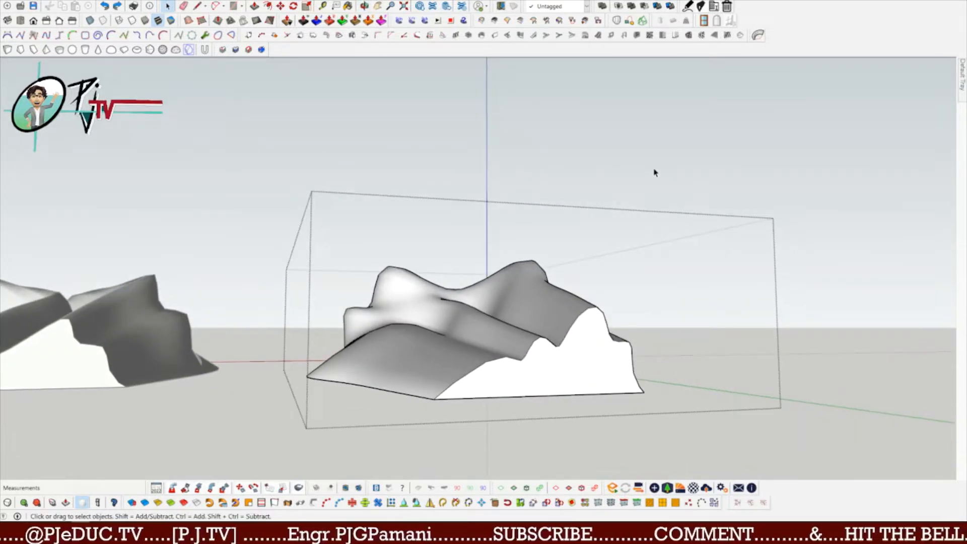
Select all connected geometry inside the mountain group and clean it up with FixIt 101.
click(497, 355)
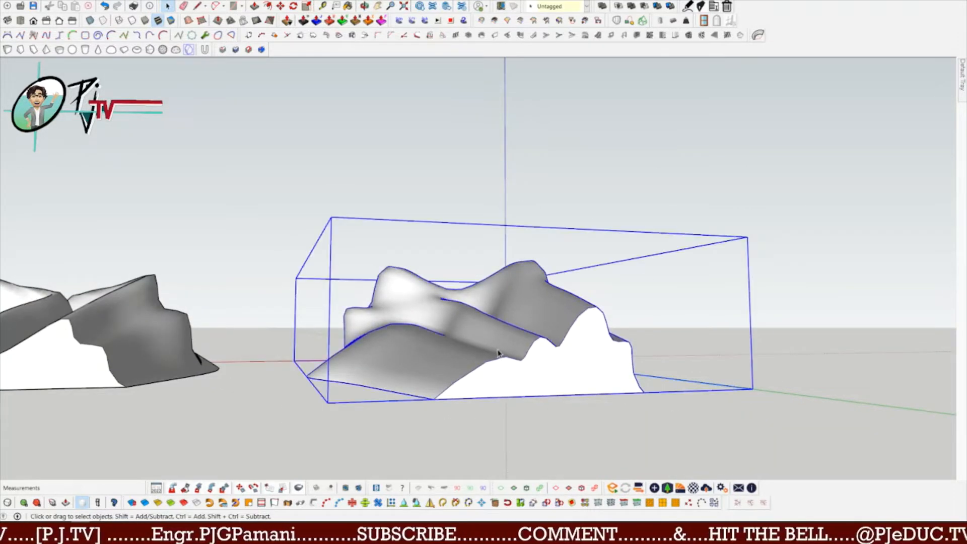
double_click(498, 353)
triple_click(498, 353)
double_click(498, 354)
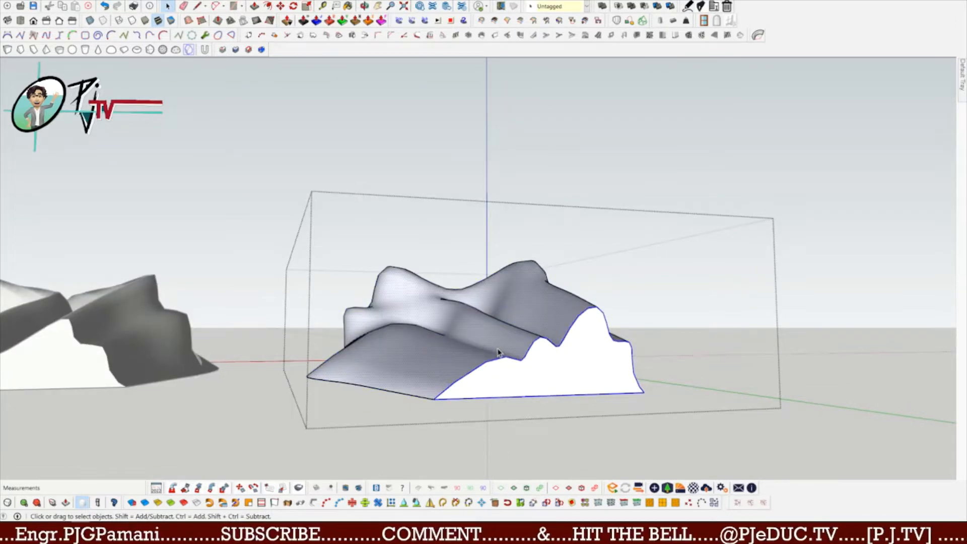
triple_click(497, 353)
right_click(498, 352)
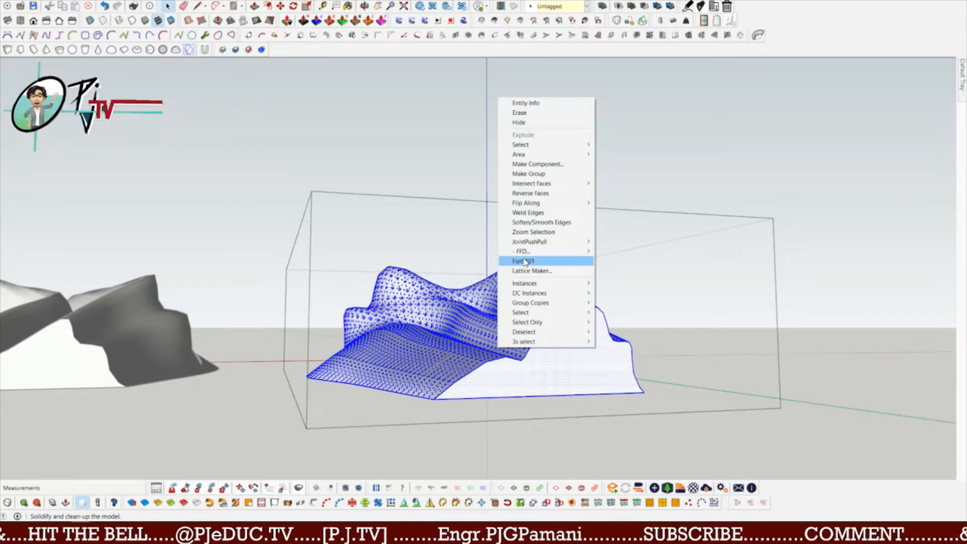
click(525, 261)
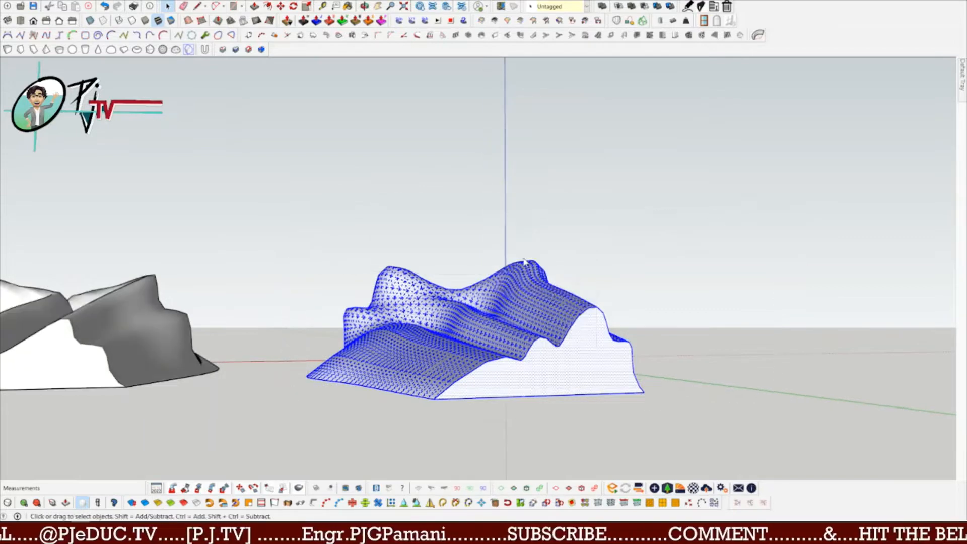
click(584, 208)
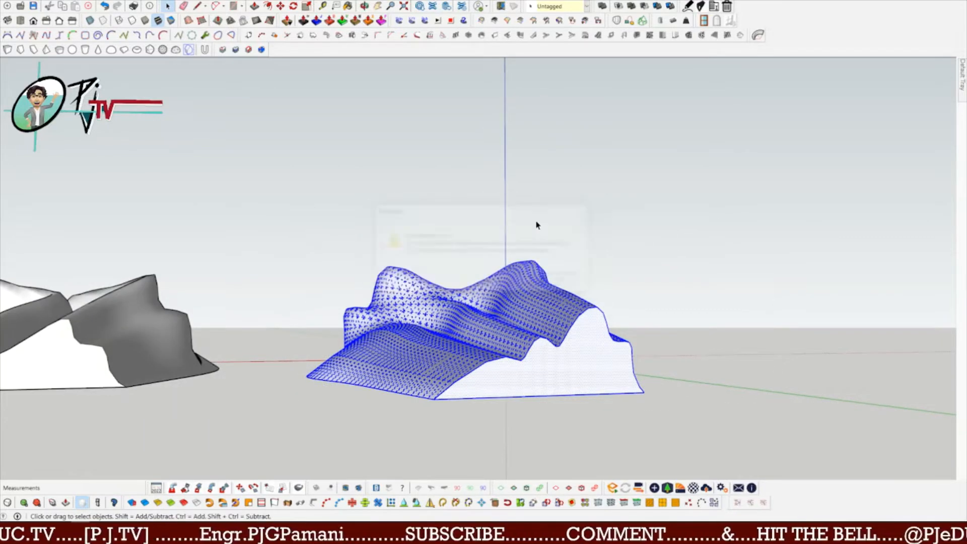
right_click(482, 313)
click(509, 225)
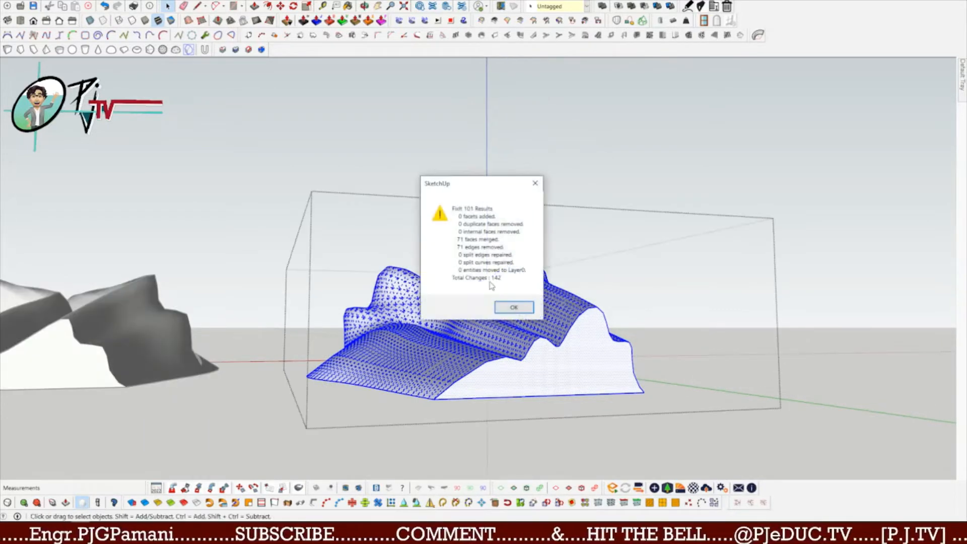
Delete the near end cap to inspect the hollow interior of the mountain, and undo the deletion.
click(513, 307)
middle_drag(609, 364, 484, 348)
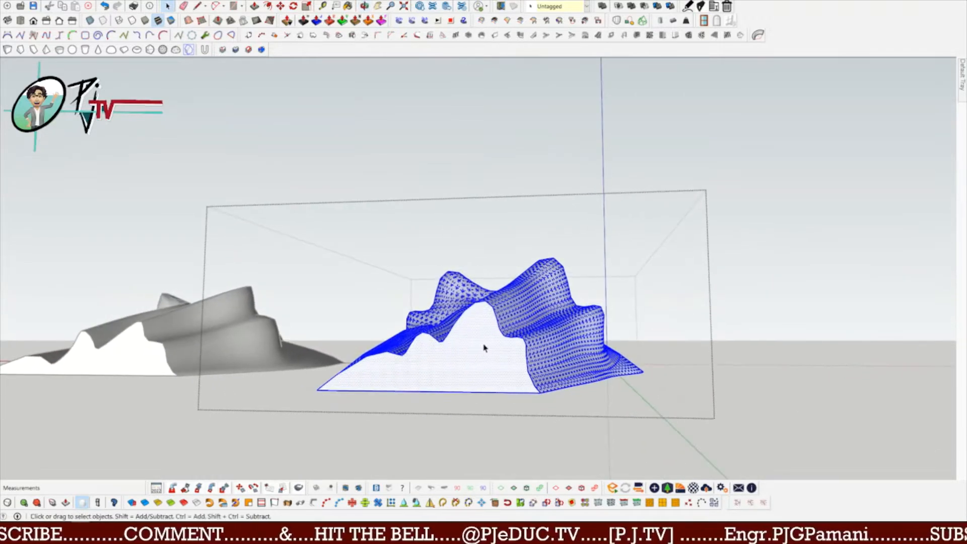
click(484, 363)
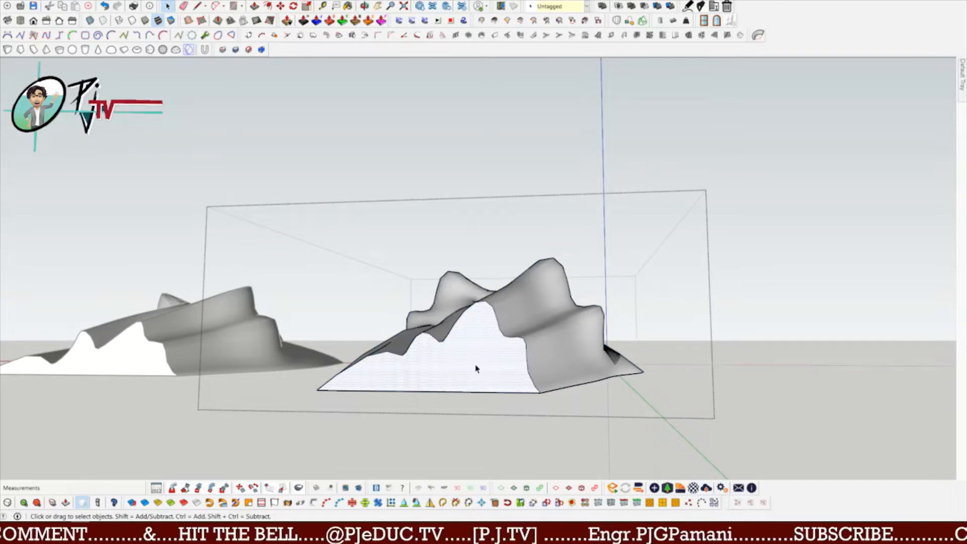
key(Delete)
middle_drag(479, 371, 513, 367)
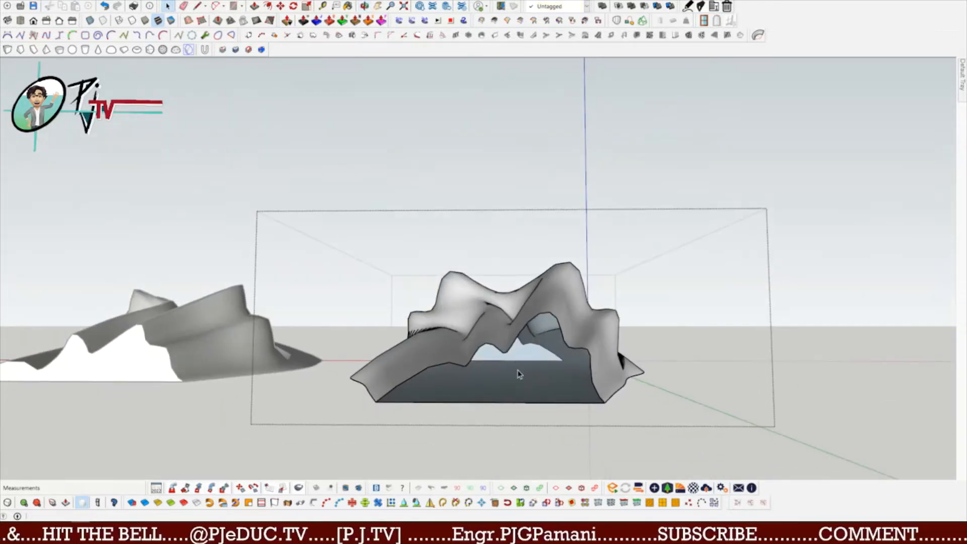
key(ctrl+z)
middle_drag(442, 351, 604, 301)
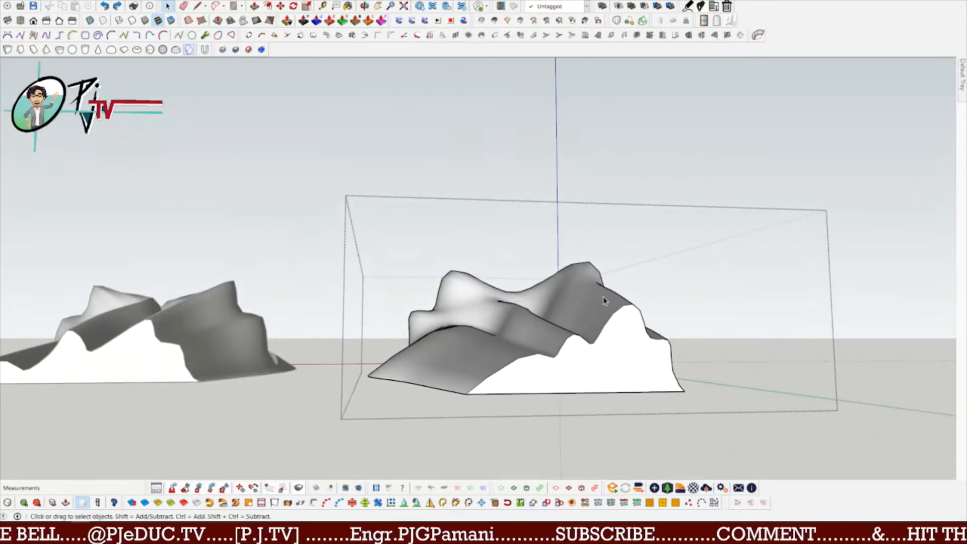
Run FixIt 101 again on all connected geometry inside the mountain group and leave the group.
triple_click(540, 328)
right_click(540, 333)
click(569, 238)
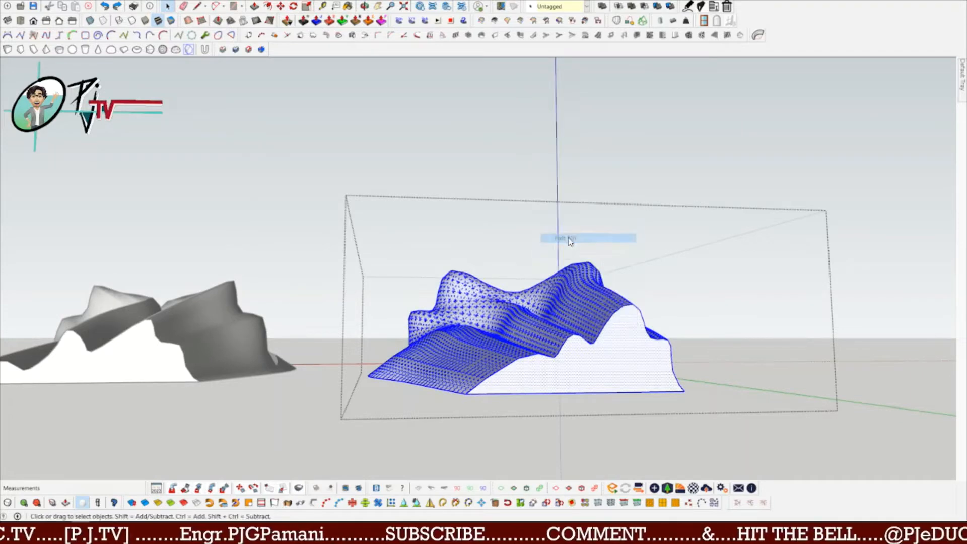
click(514, 307)
middle_drag(787, 330, 451, 381)
click(816, 268)
middle_drag(822, 274, 515, 282)
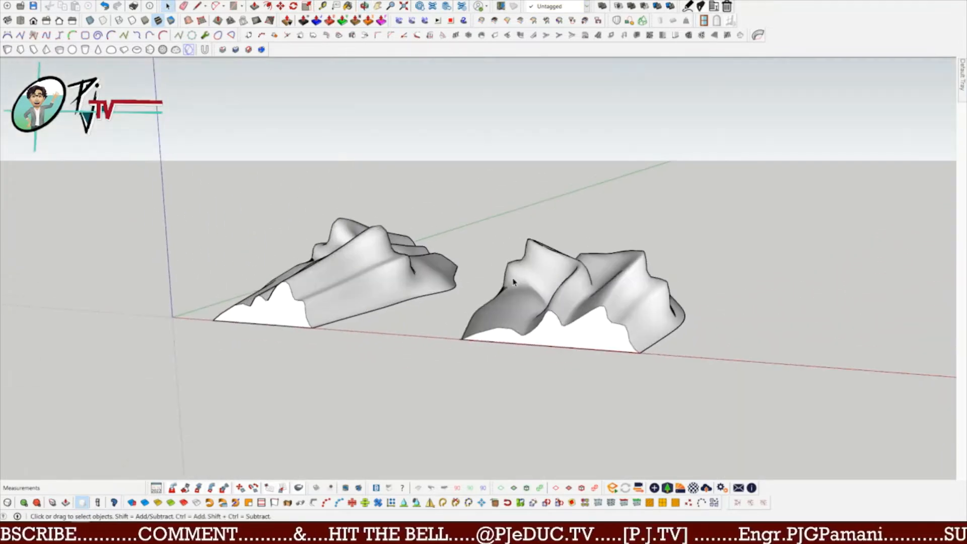
Enter the other mountain group, select all of its connected geometry and clean it up with FixIt 101.
click(570, 300)
scroll(544, 321, up, 3)
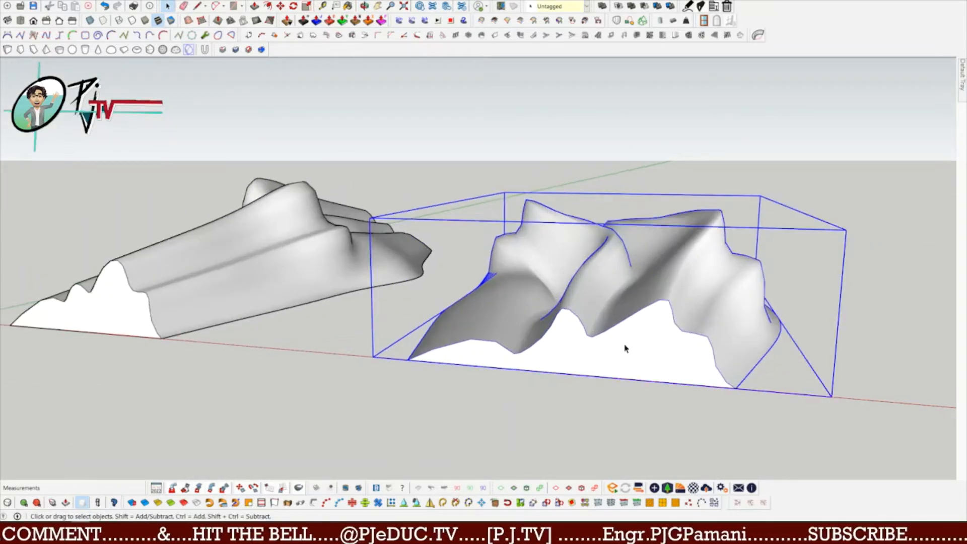
double_click(616, 298)
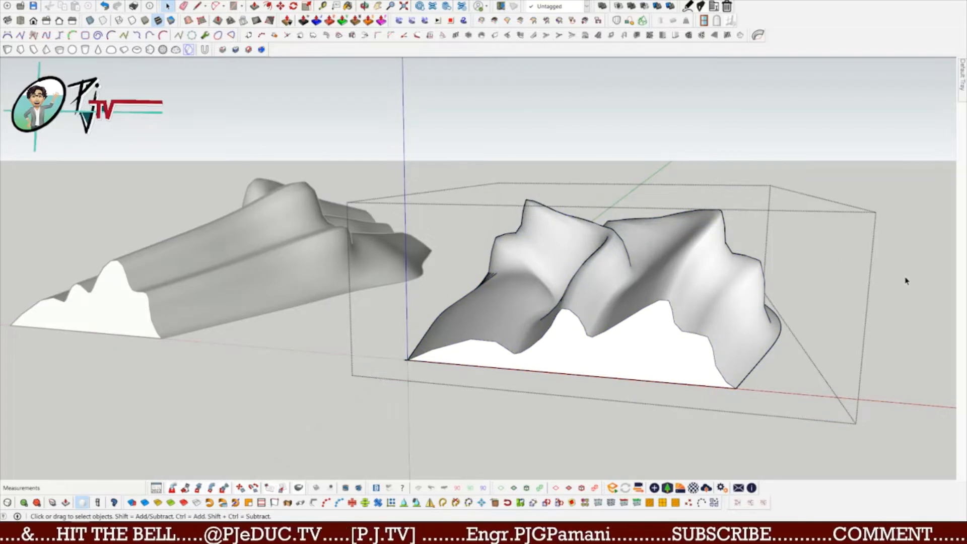
triple_click(648, 283)
right_click(649, 283)
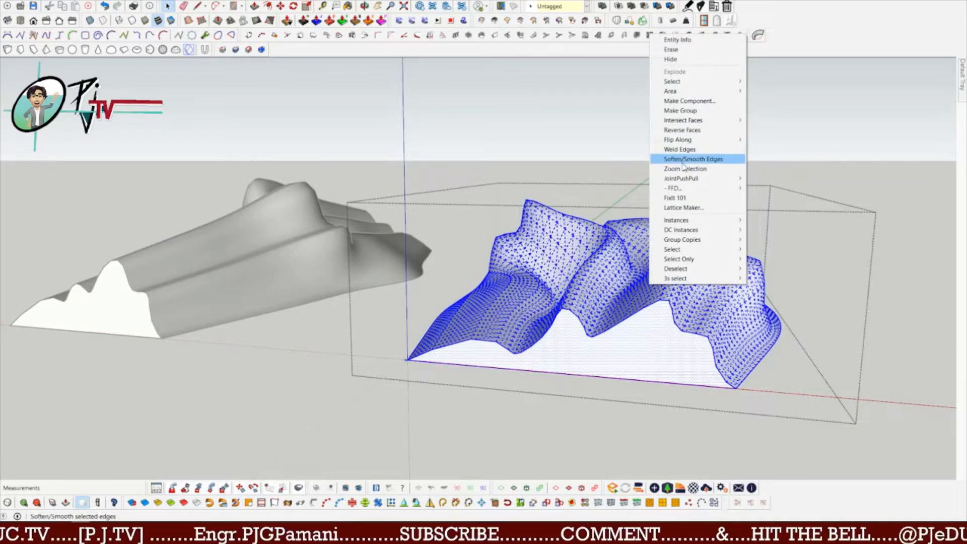
click(676, 199)
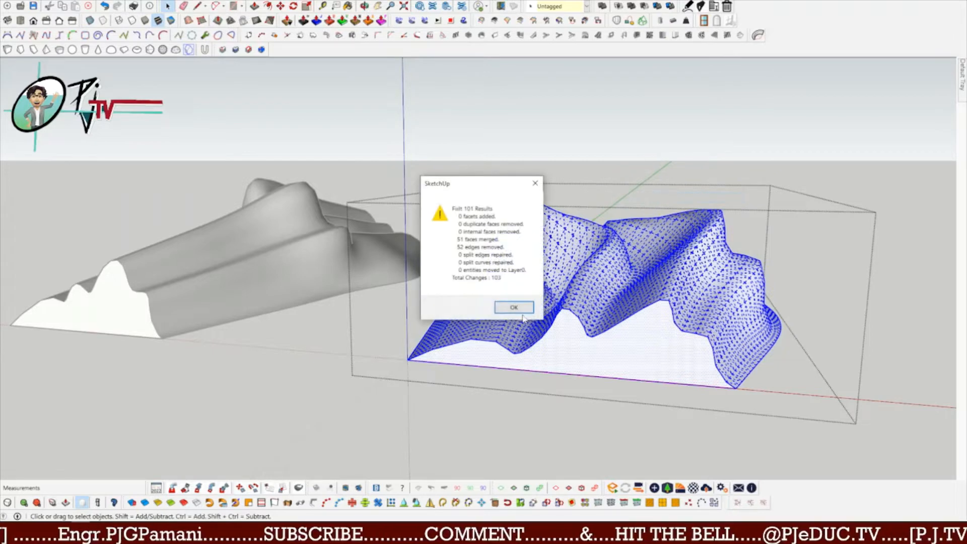
click(519, 309)
Select the mountain group nearest the origin as the object for slicing with Slicer5.
middle_drag(140, 313, 309, 392)
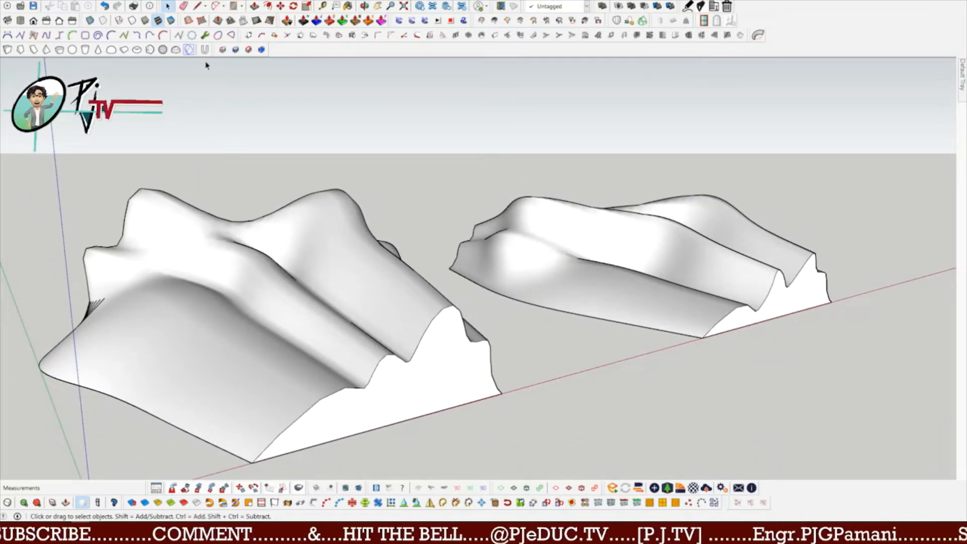
middle_drag(376, 327, 355, 342)
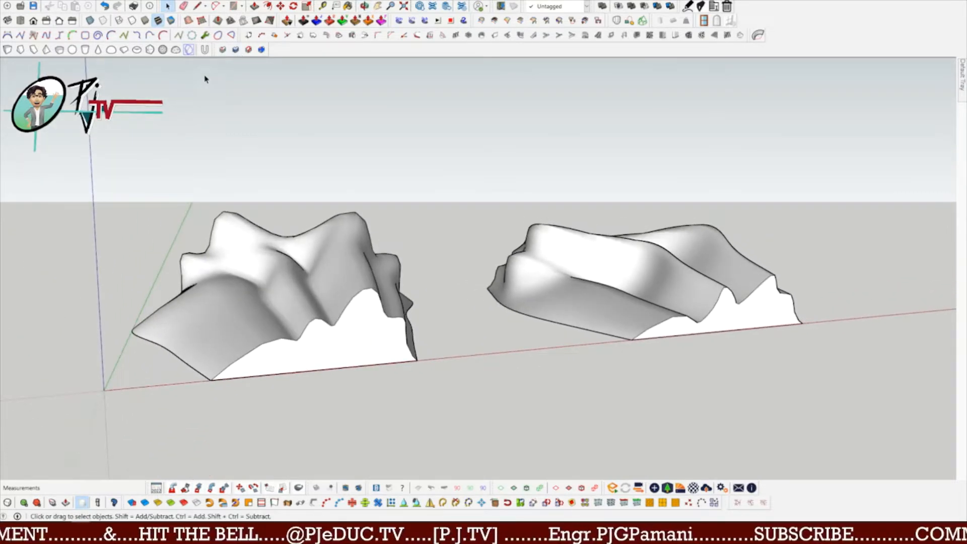
click(222, 50)
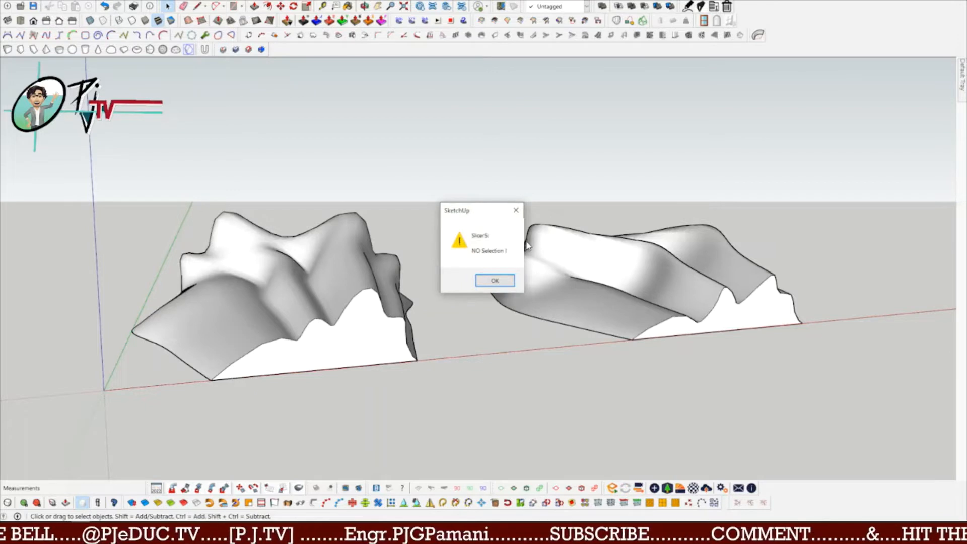
click(516, 210)
click(306, 329)
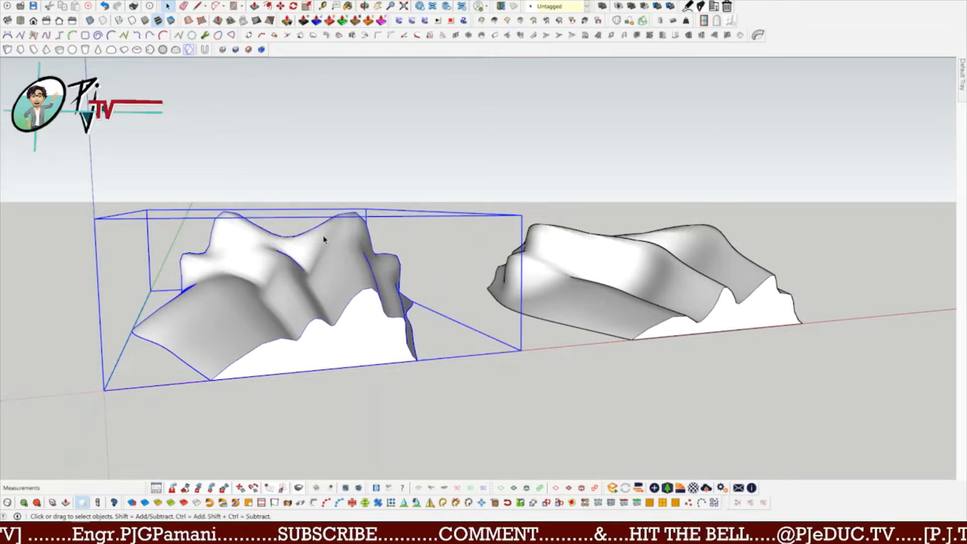
click(222, 51)
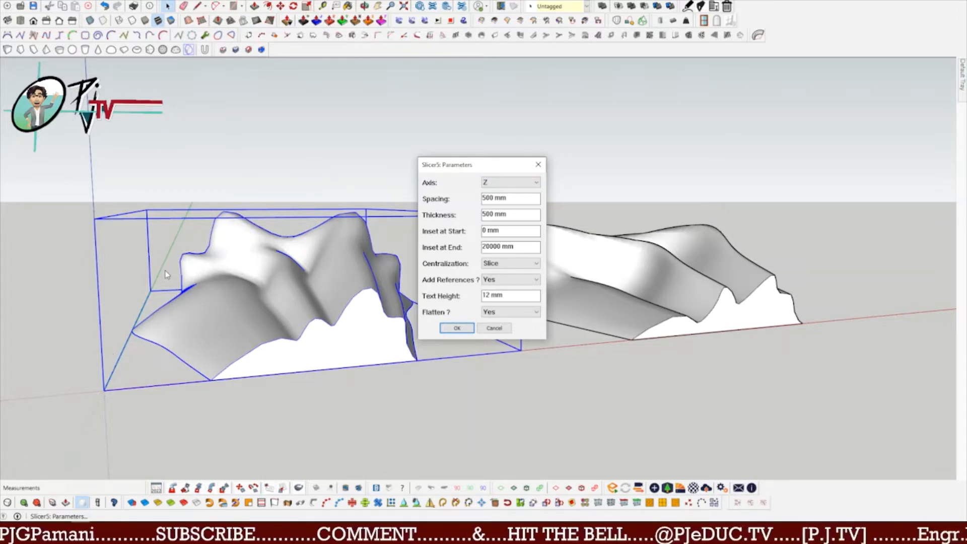
click(500, 184)
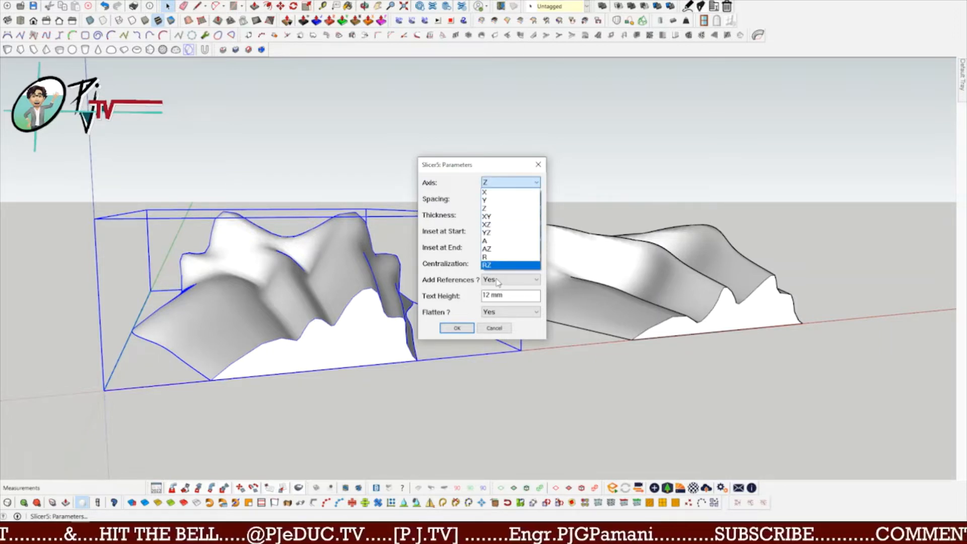
click(505, 210)
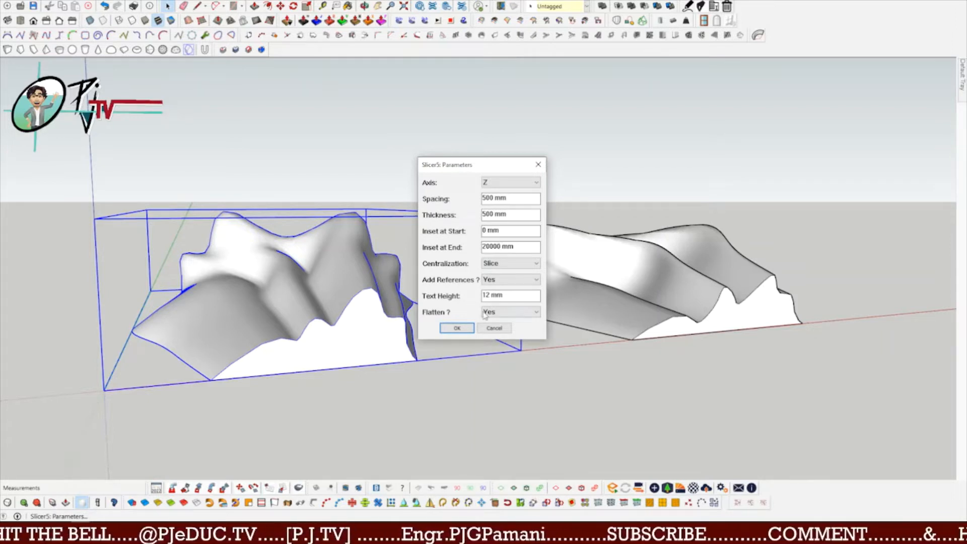
click(506, 311)
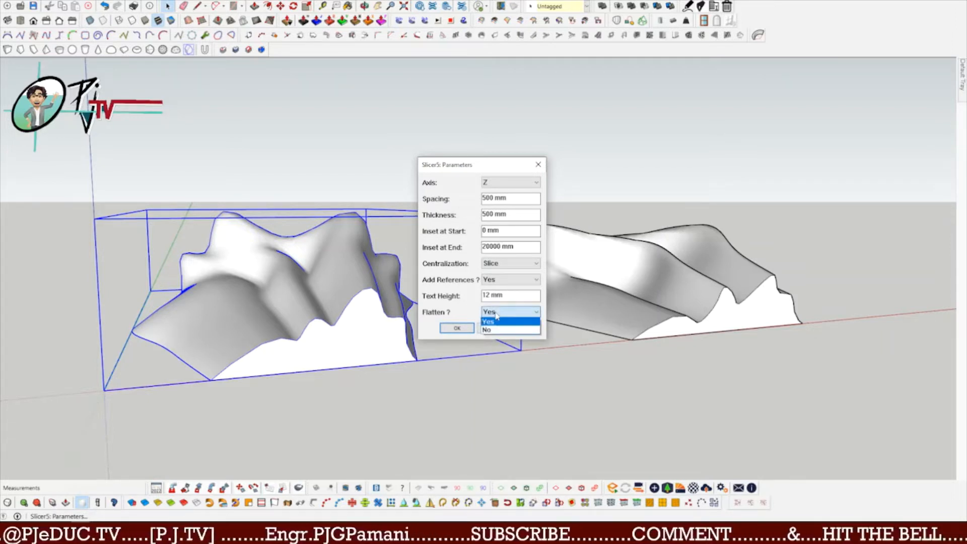
click(500, 330)
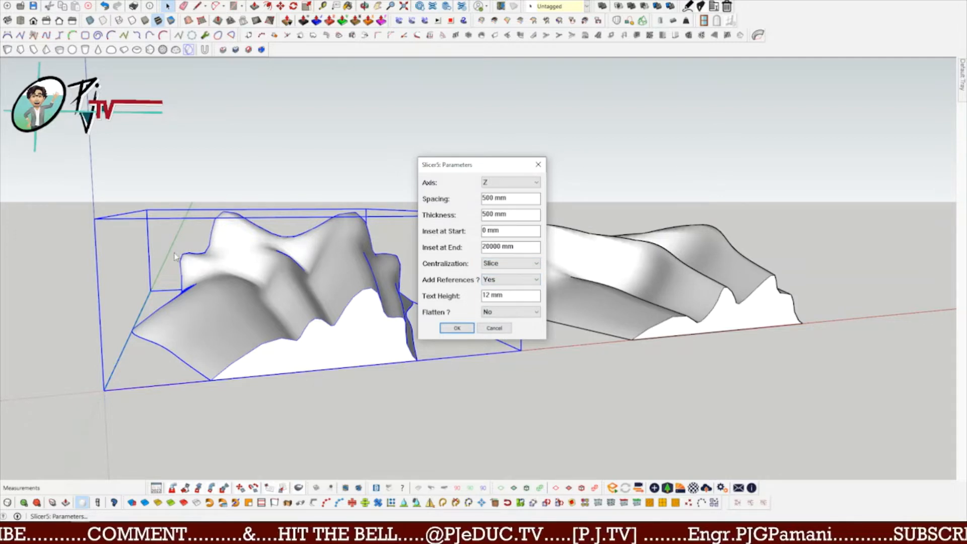
click(538, 164)
Measure the mountain's height starting from its bounding-box corner at the origin.
middle_drag(192, 302, 187, 288)
key(t)
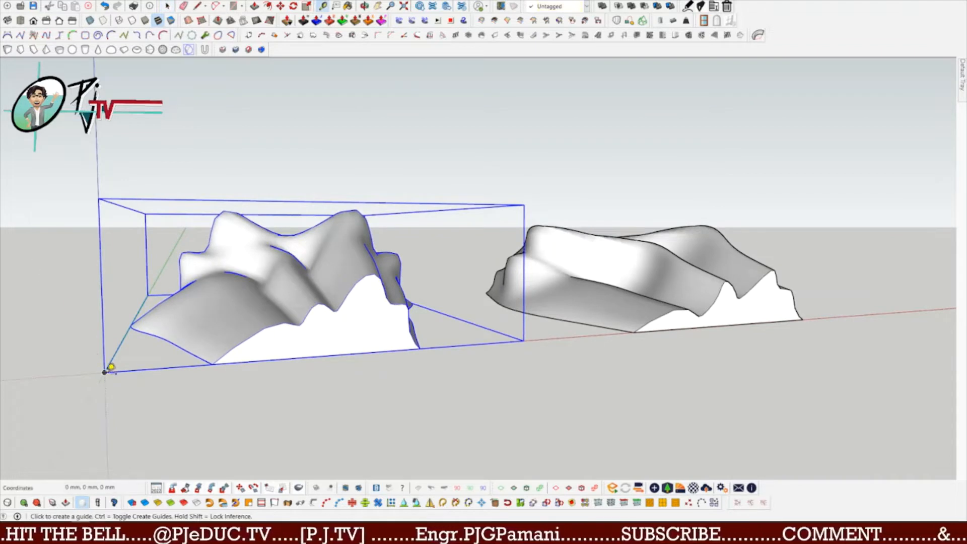
click(104, 372)
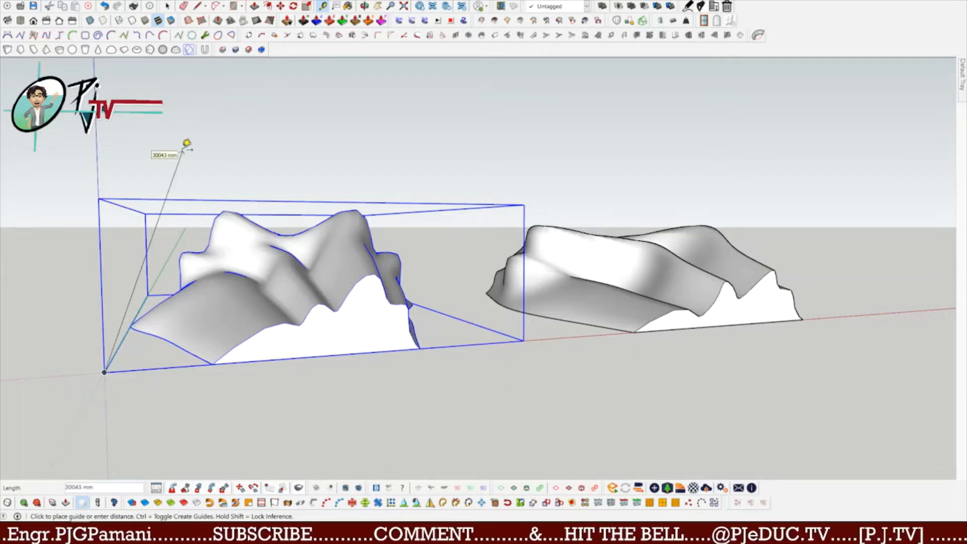
key(space)
Slice the mountain along Z with Slicer5, with Inset at End 22196 mm and Centralization set to Gap, and add the outlines of adjacent slices.
click(222, 50)
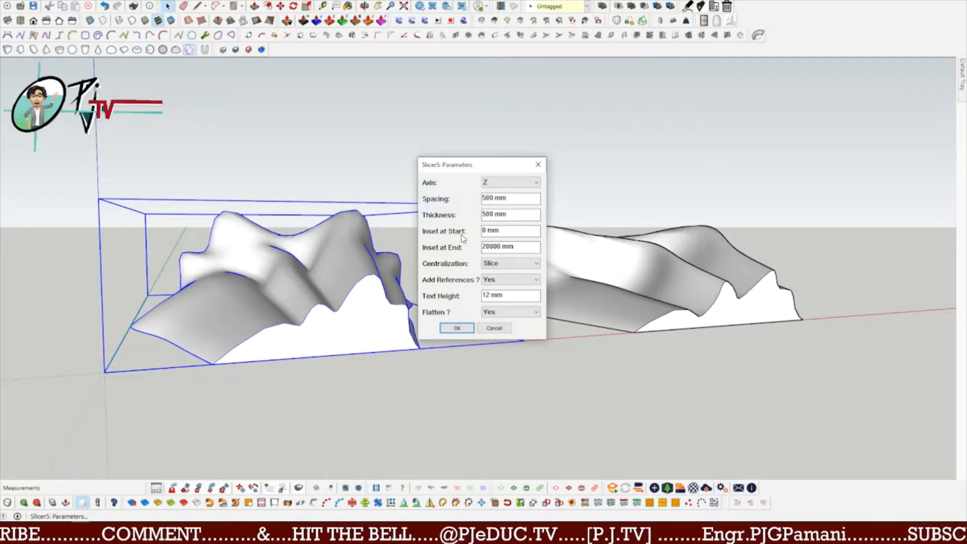
drag(528, 245, 456, 247)
text(22196)
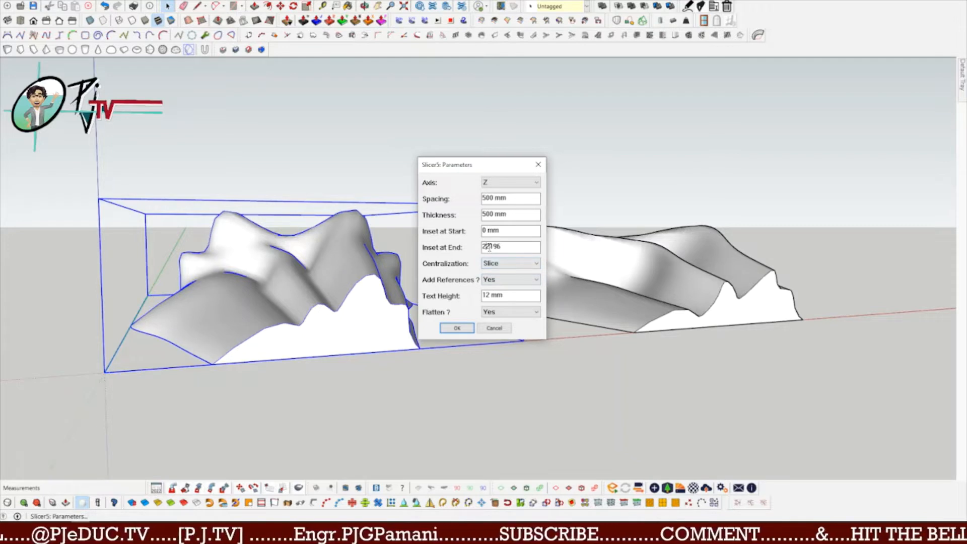
click(536, 262)
click(508, 269)
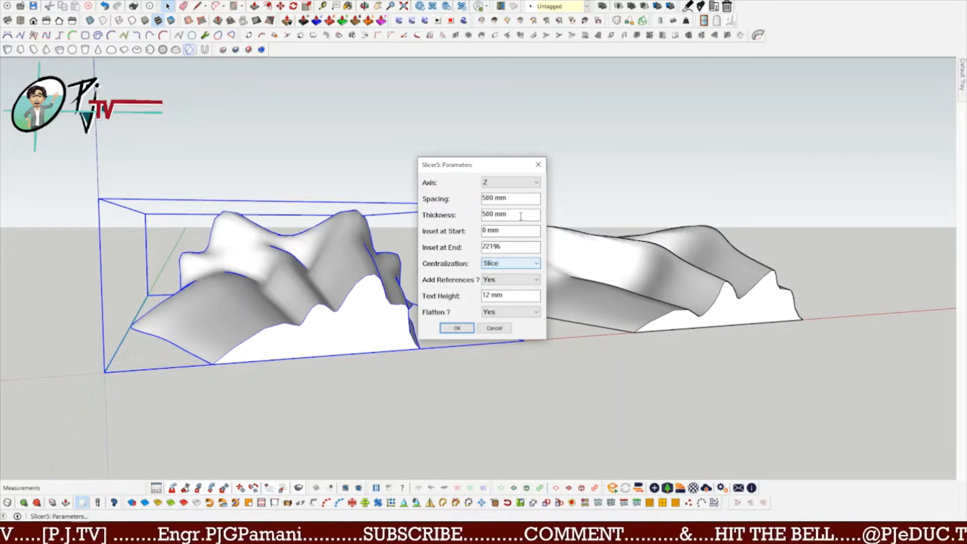
click(501, 263)
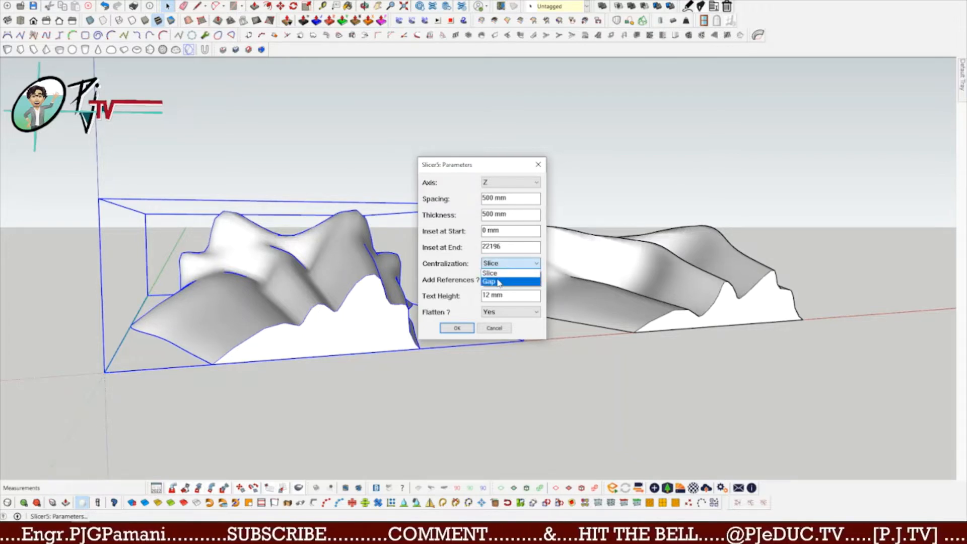
click(498, 282)
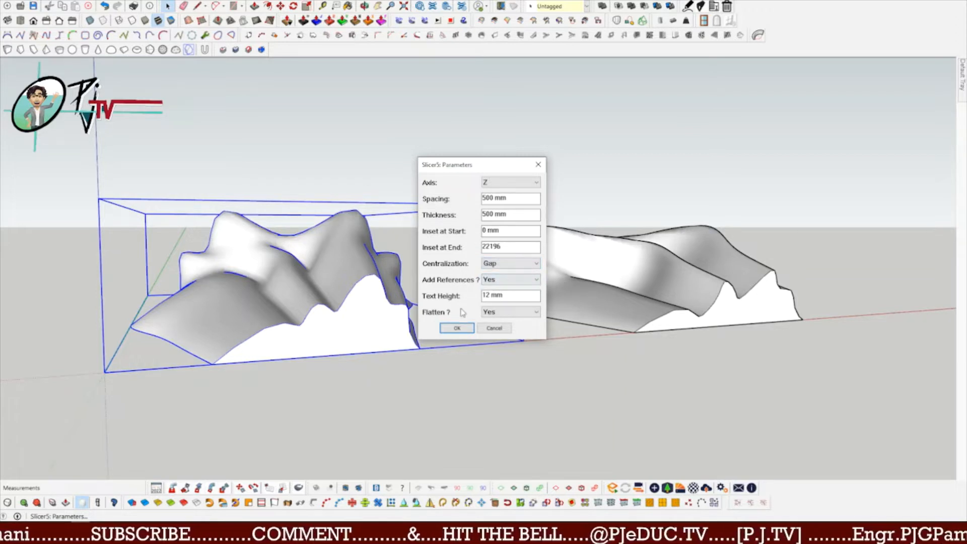
click(456, 328)
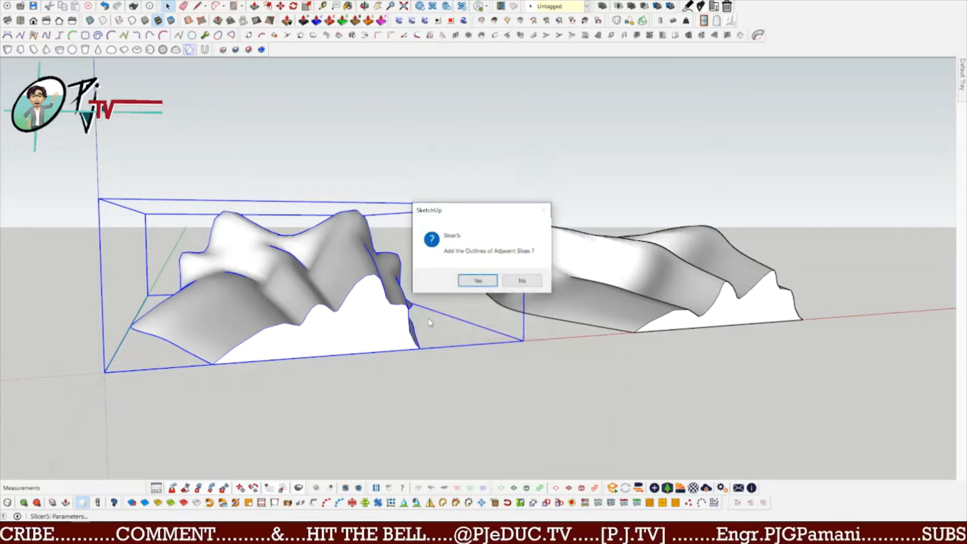
click(479, 282)
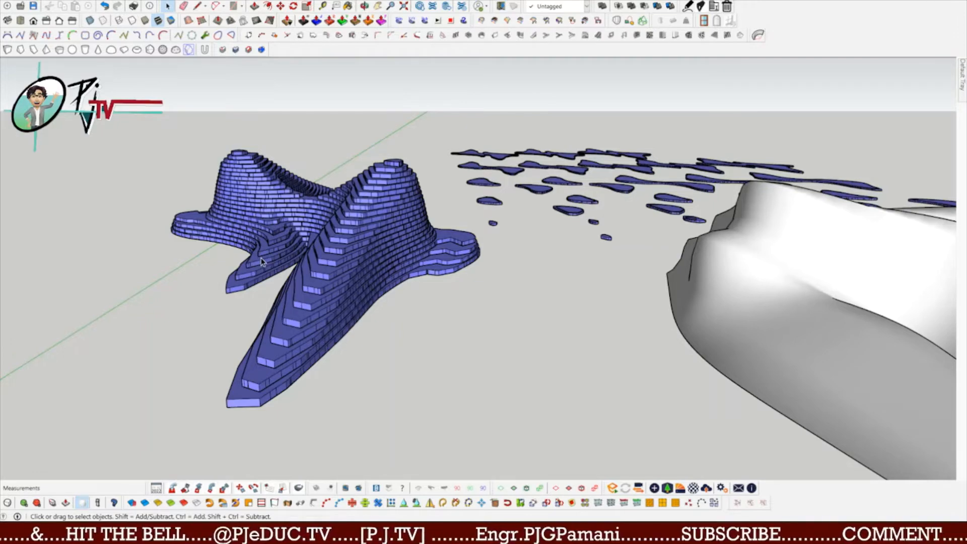
Delete the group of flattened slices laid out beside the sliced mountain.
middle_drag(261, 262, 191, 302)
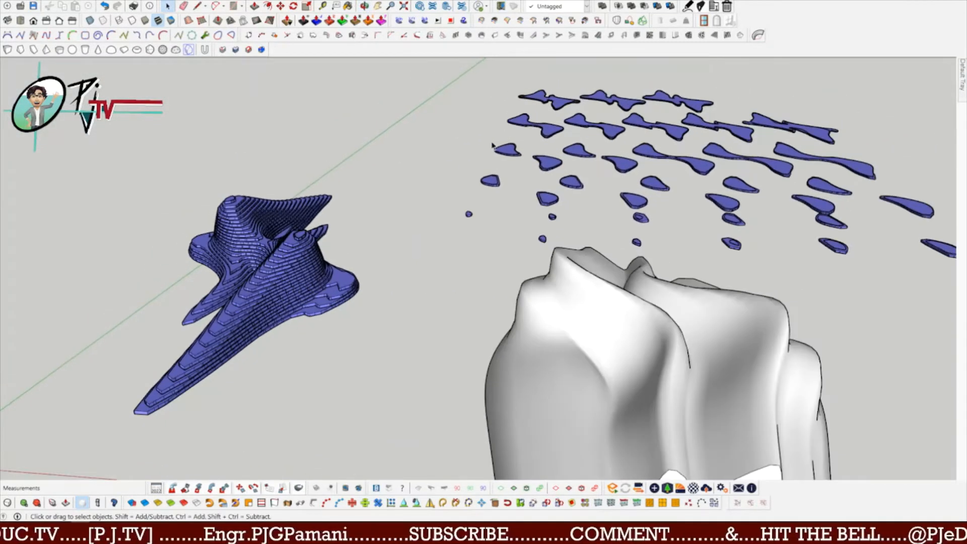
drag(485, 74, 873, 226)
click(730, 201)
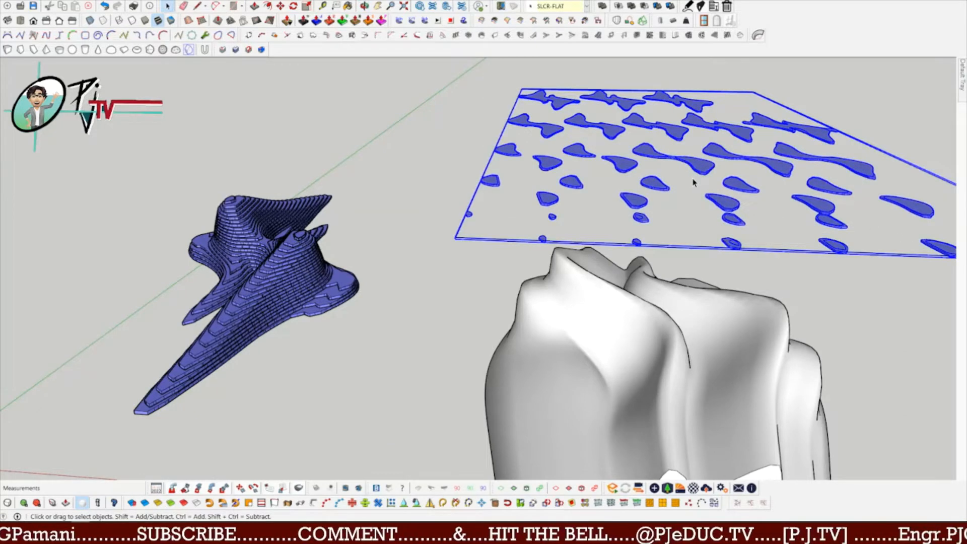
key(Delete)
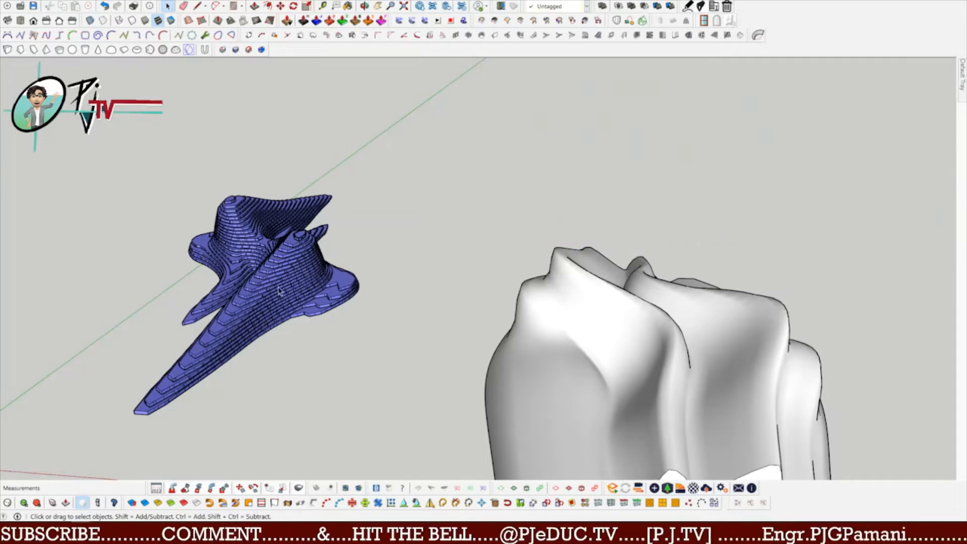
Examine the stacked slices of the stepped mountain from several sides and close up at its peak.
middle_drag(216, 295, 571, 247)
scroll(417, 260, up, 3)
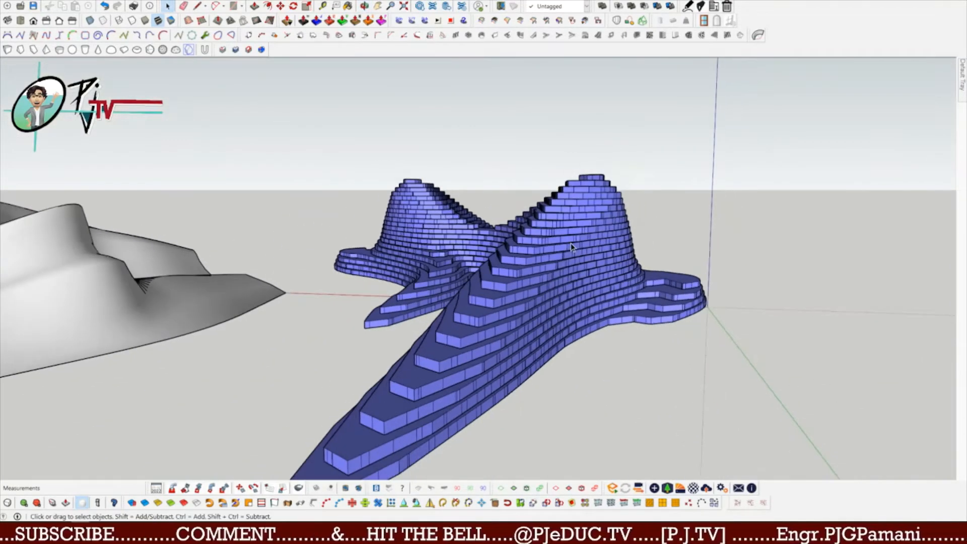
middle_drag(464, 279, 513, 306)
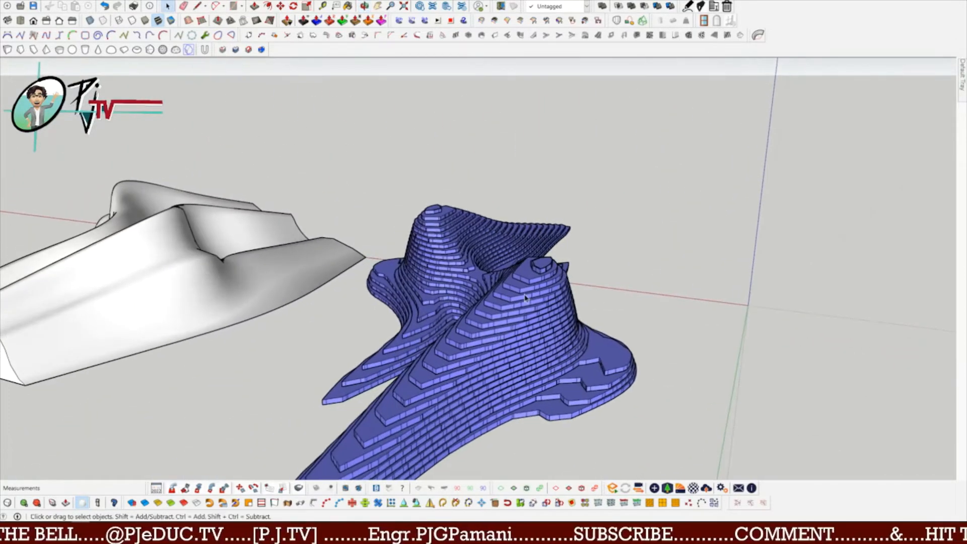
middle_drag(615, 345, 636, 323)
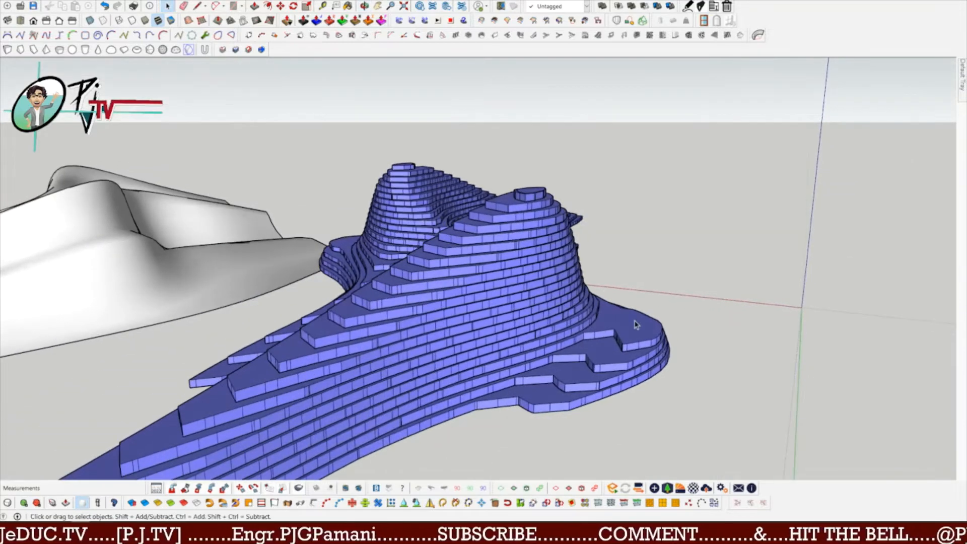
scroll(517, 209, up, 3)
middle_drag(485, 219, 505, 200)
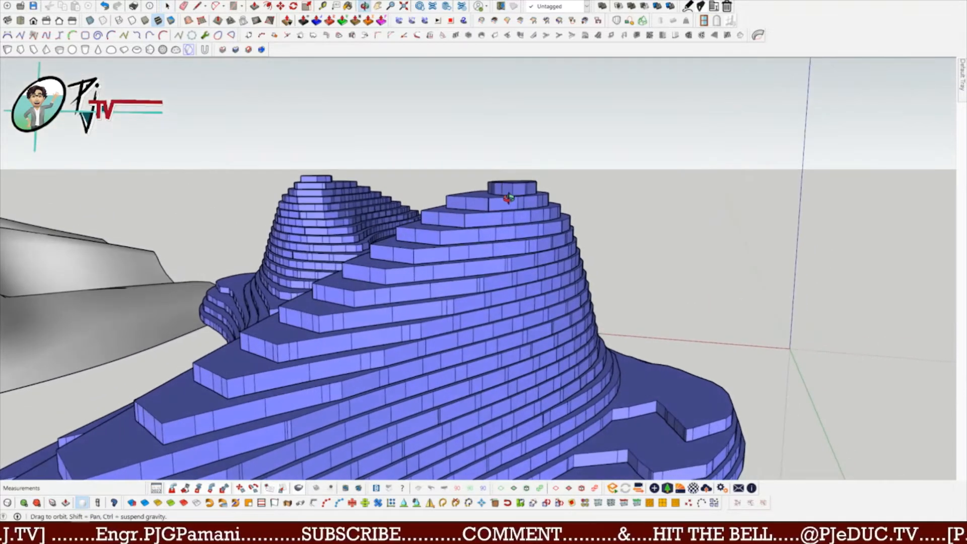
Open the stepped mountain's slice group for editing and select a single slice just below the peak.
scroll(457, 215, down, 2)
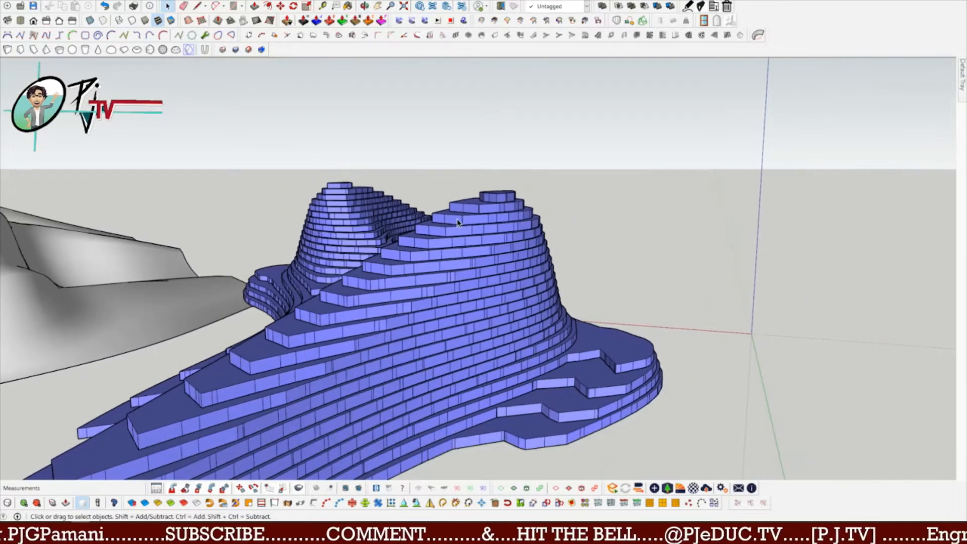
click(459, 221)
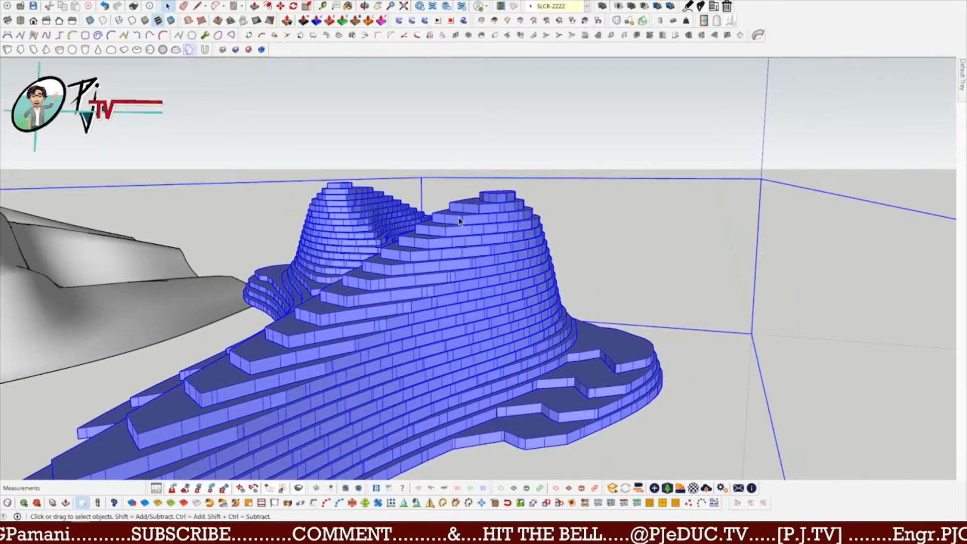
double_click(398, 273)
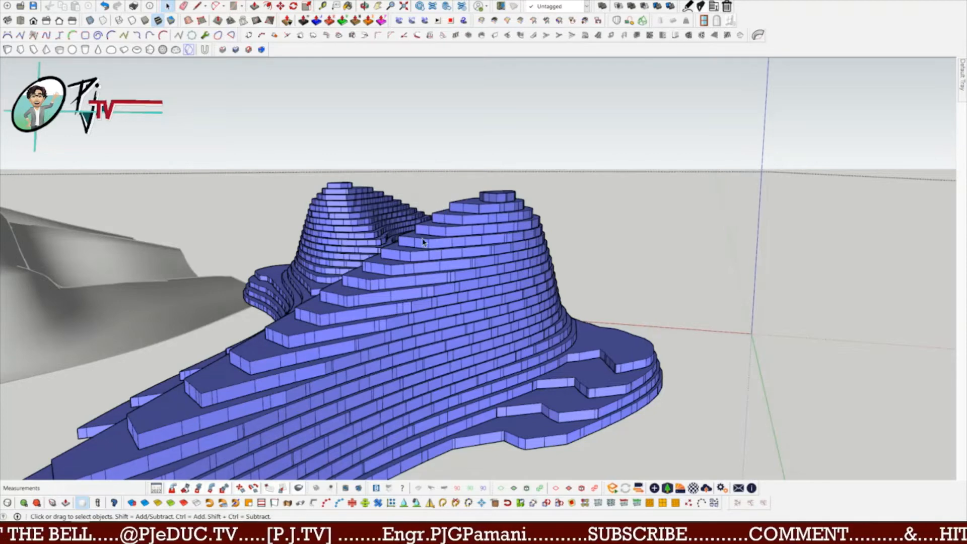
middle_drag(417, 237, 460, 226)
middle_drag(442, 291, 443, 257)
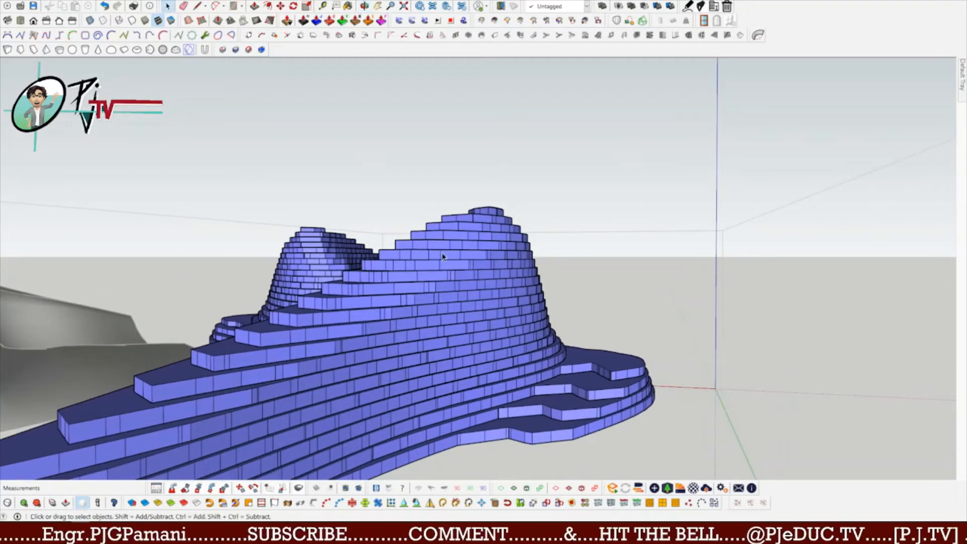
click(471, 224)
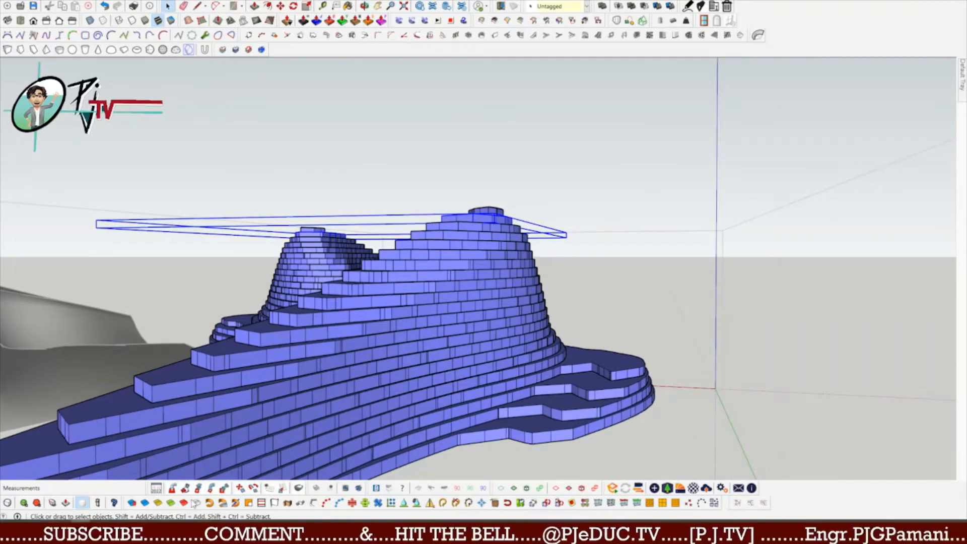
Delete the second and fourth slices from the base of the stepped mountain.
middle_drag(457, 225, 122, 464)
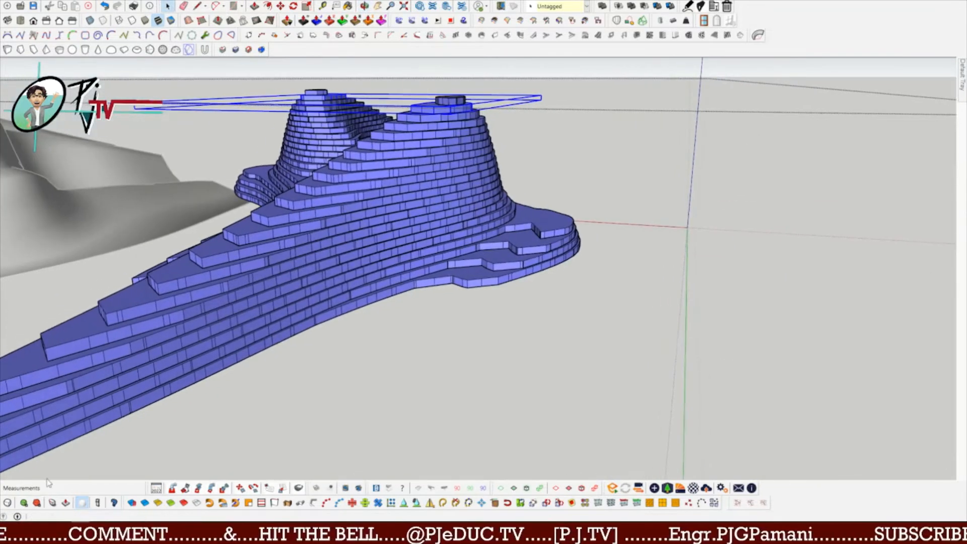
middle_drag(320, 366, 196, 365)
click(87, 402)
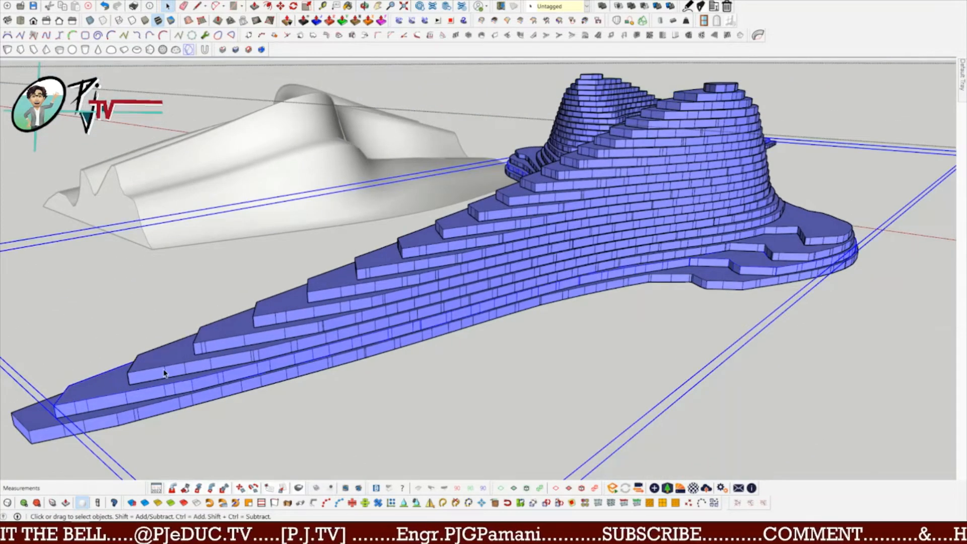
key(Delete)
click(204, 347)
key(Delete)
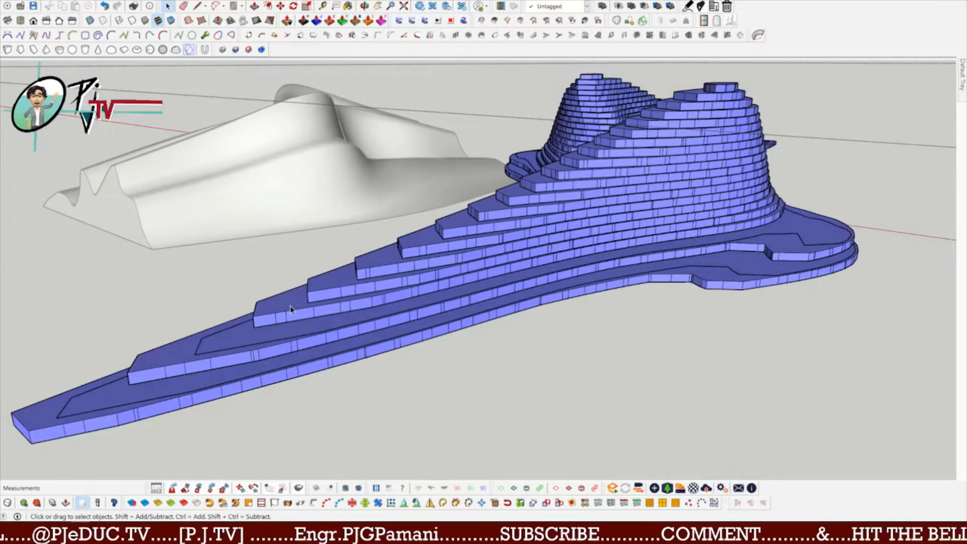
Try deleting every other slice from the sixth layer up towards the peak in one selection, and undo that deletion.
click(332, 295)
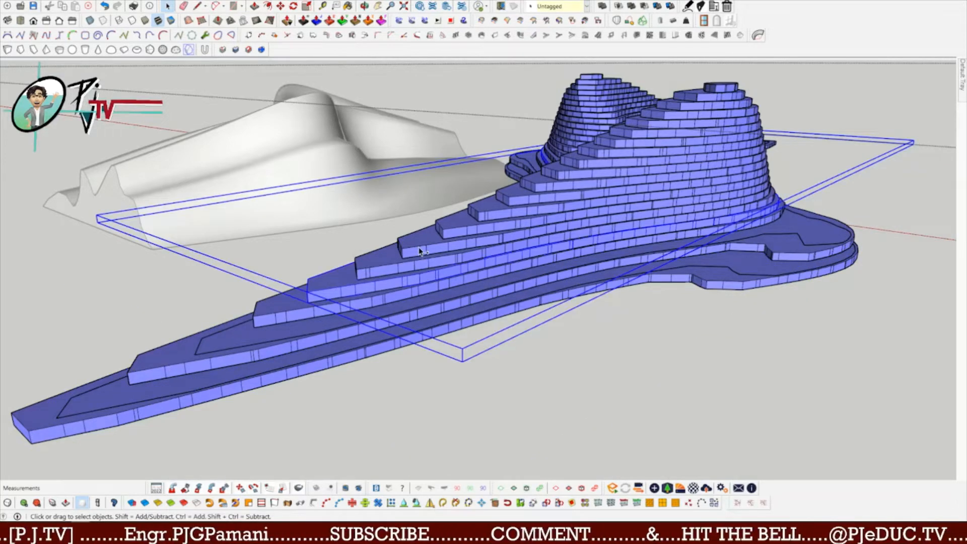
shift+click(469, 216)
shift+click(506, 199)
shift+click(551, 183)
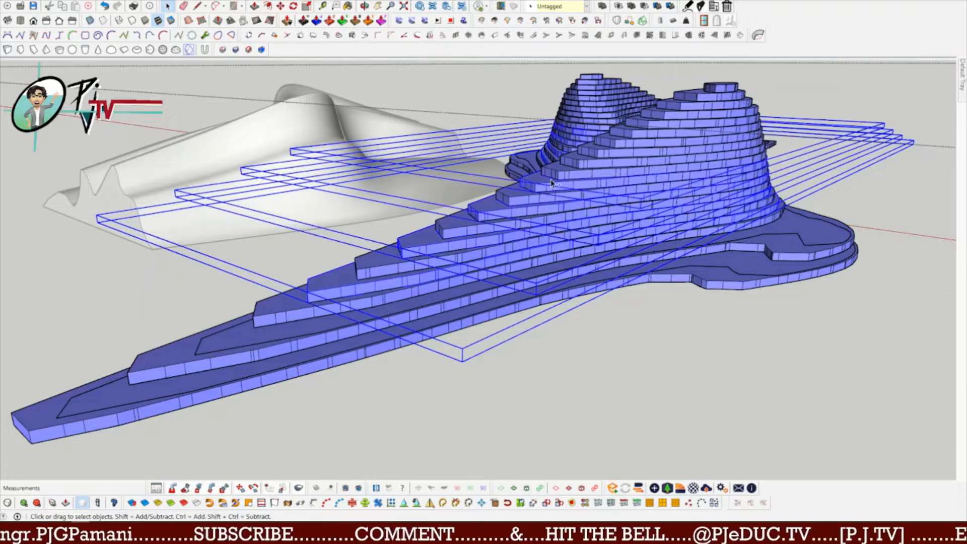
shift+click(578, 164)
shift+click(617, 146)
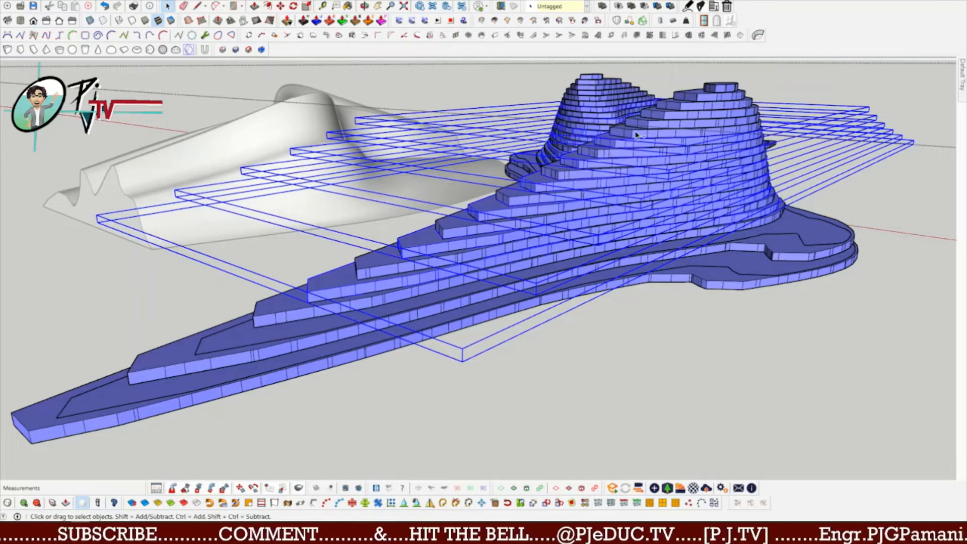
shift+click(646, 126)
shift+click(637, 116)
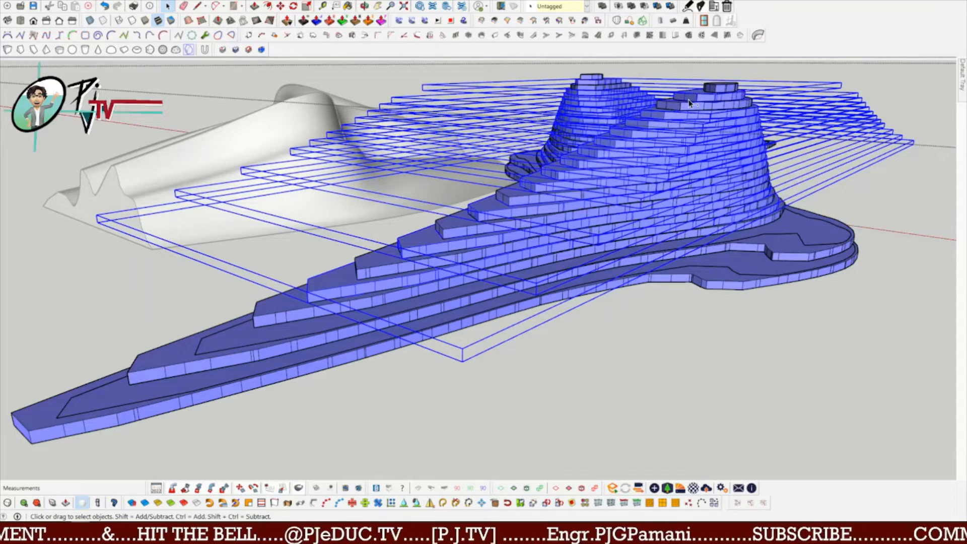
key(Delete)
scroll(568, 237, down, 1)
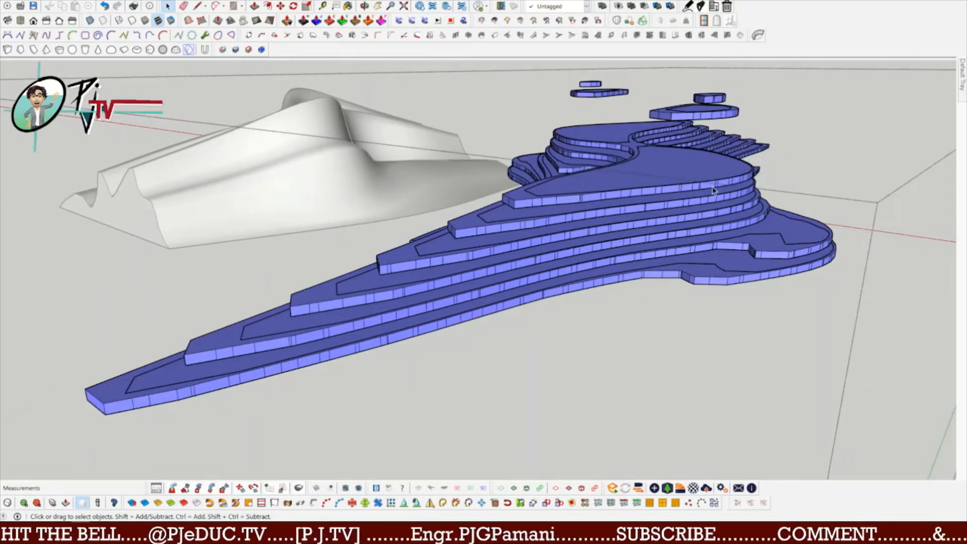
key(ctrl+z)
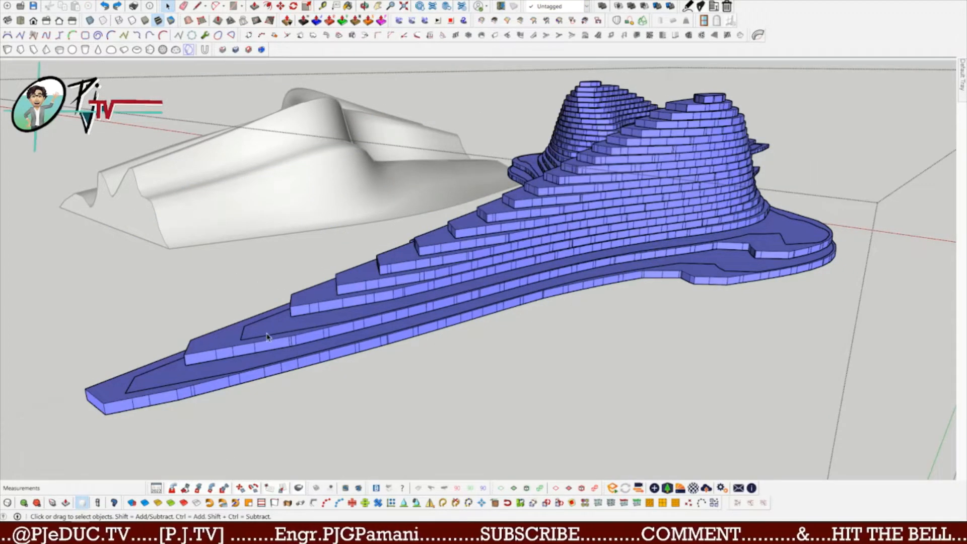
Delete every other slice through the middle of the mountain, starting with the sixth layer from the base.
click(358, 285)
shift+click(428, 240)
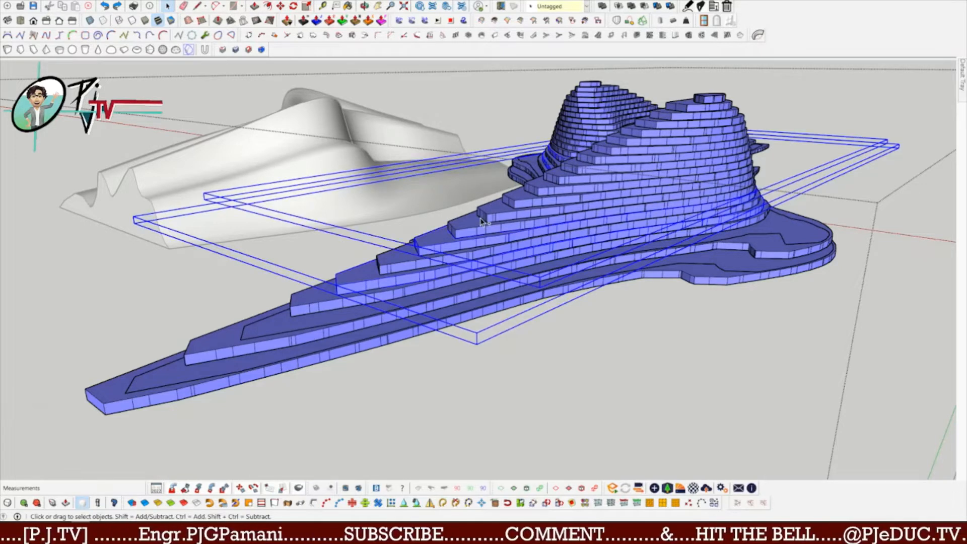
shift+click(499, 213)
shift+click(549, 184)
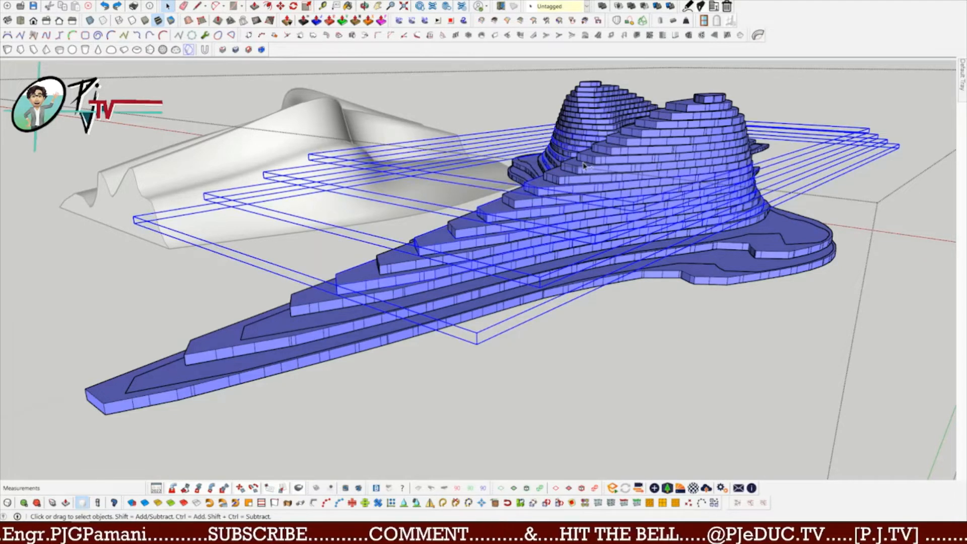
shift+click(584, 162)
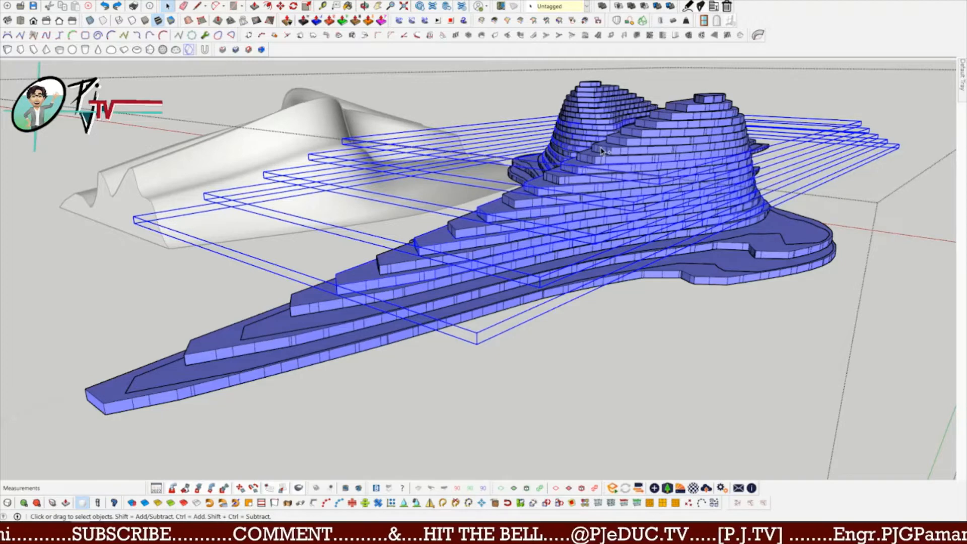
shift+click(601, 151)
key(Delete)
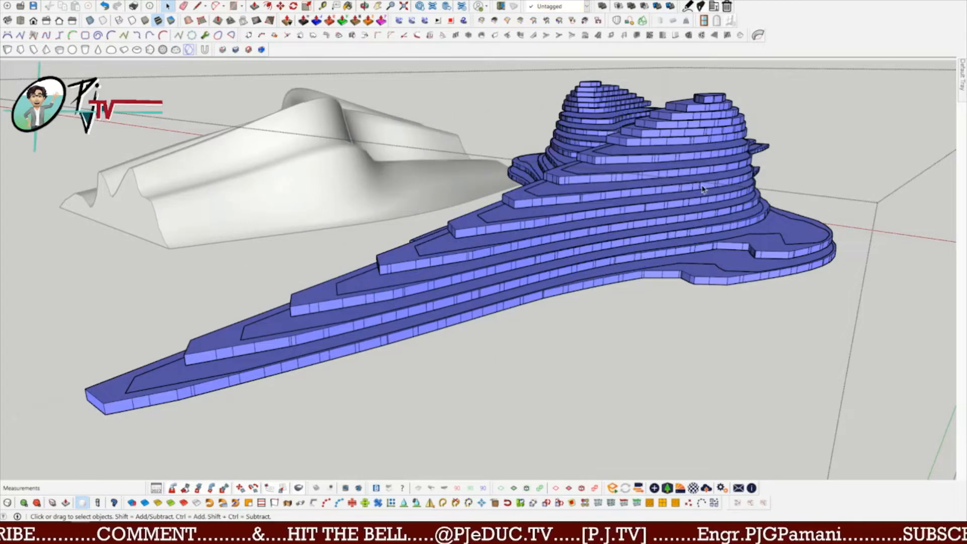
Delete the remaining alternate slices just below the peak and select the topmost slice.
middle_drag(702, 184, 647, 132)
click(635, 127)
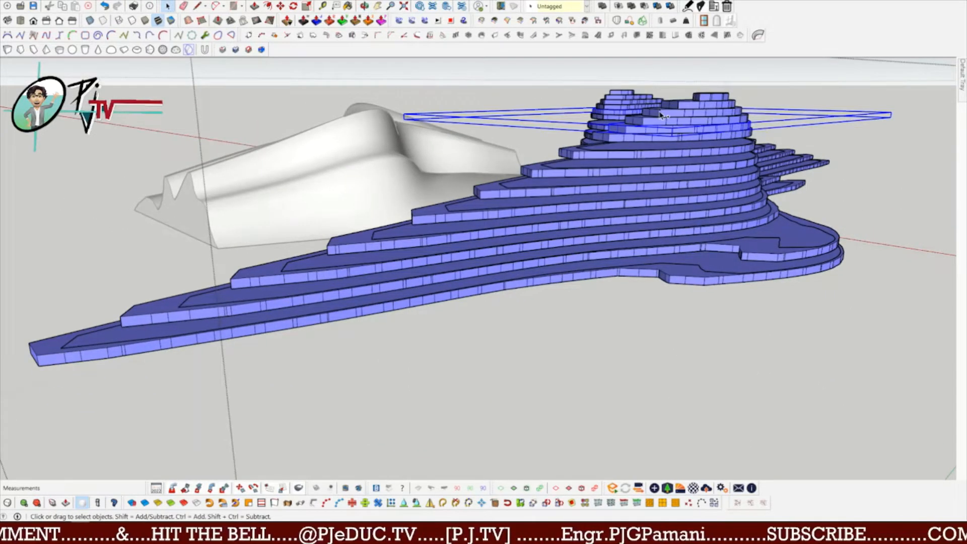
shift+click(667, 111)
click(680, 102)
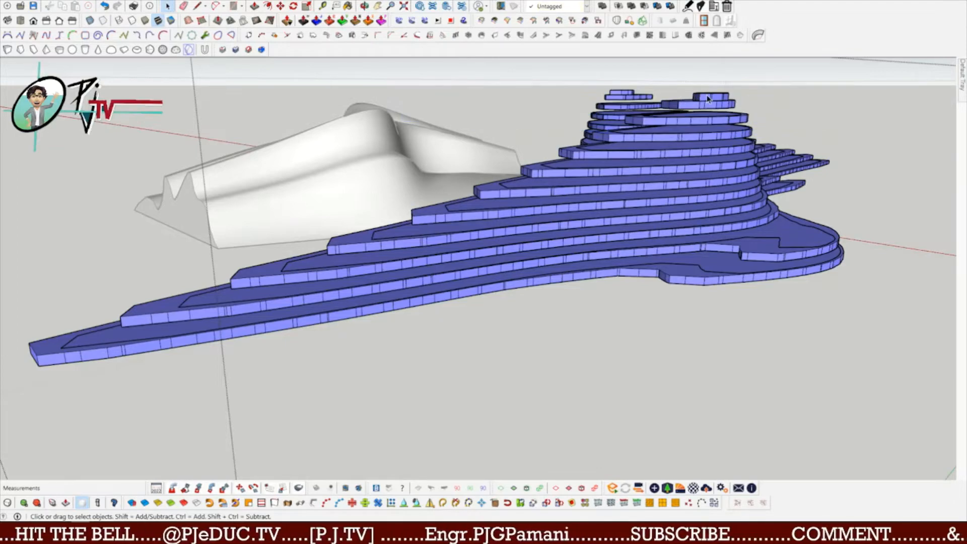
click(706, 99)
Examine the gaps between the remaining slices and the adjacent-slice outlines drawn on them, close up and from several sides.
middle_drag(690, 129, 257, 197)
scroll(449, 287, up, 10)
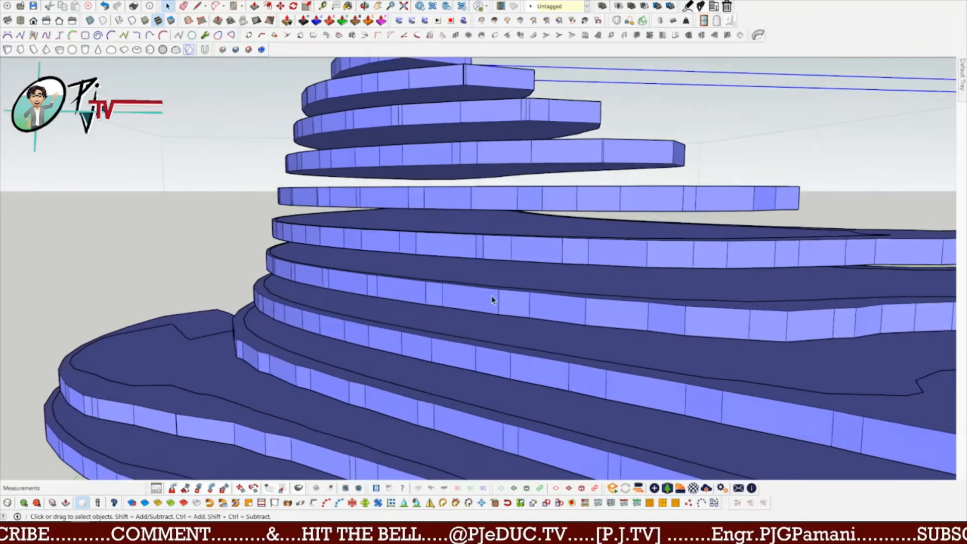
scroll(413, 227, up, 5)
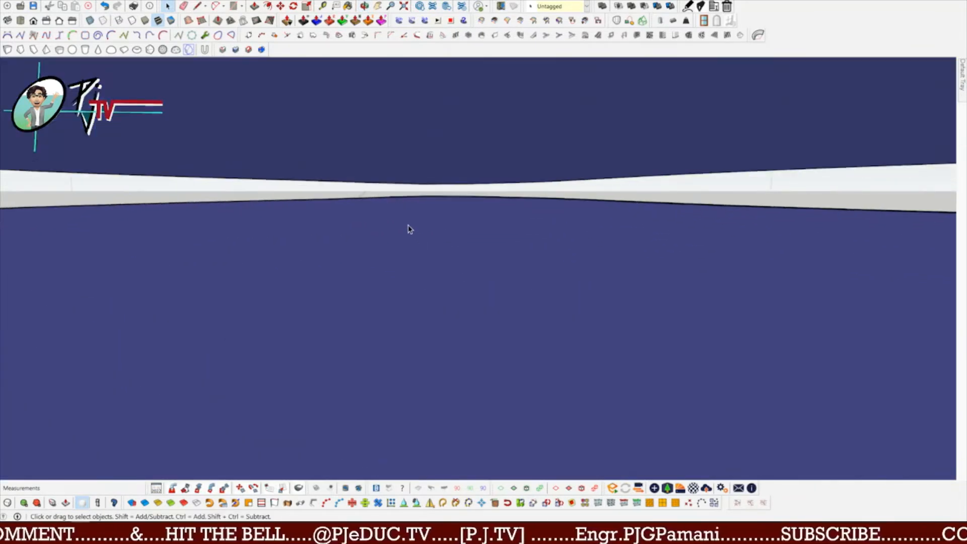
middle_drag(647, 230, 342, 306)
scroll(343, 305, down, 3)
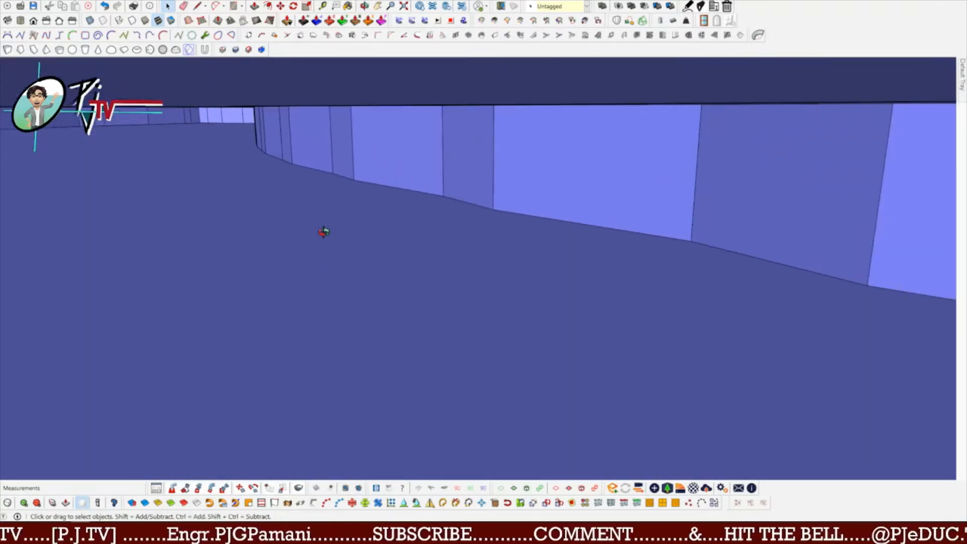
middle_drag(324, 231, 427, 260)
scroll(499, 277, down, 5)
scroll(489, 298, down, 3)
scroll(427, 261, down, 5)
scroll(503, 283, down, 10)
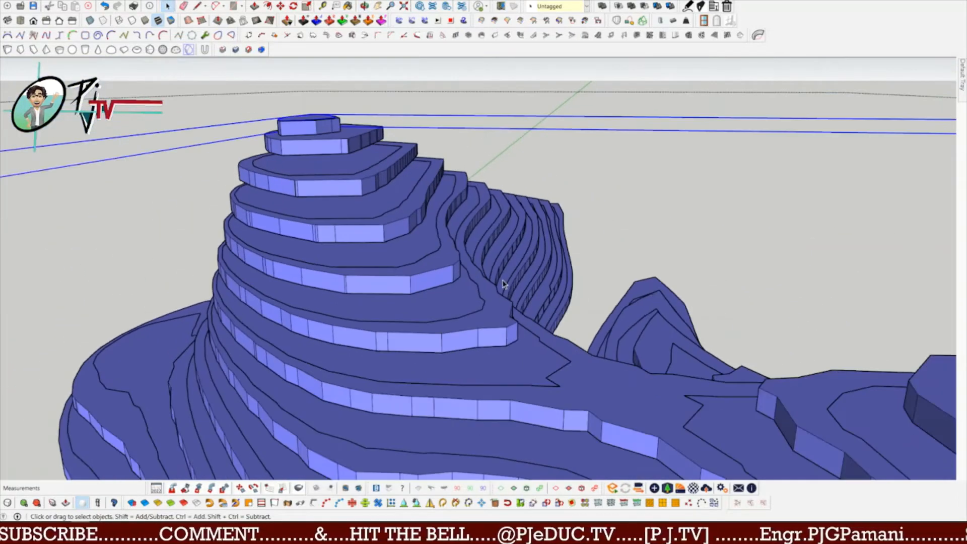
middle_drag(504, 285, 365, 339)
scroll(364, 339, down, 1)
shift+middle_drag(297, 247, 681, 256)
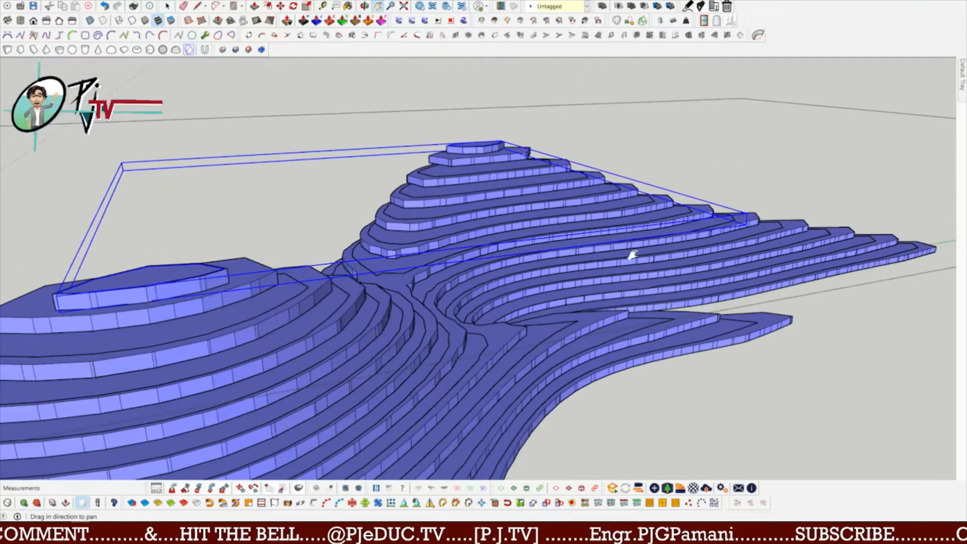
Leave the slice group and undo the slice deletions to restore the full stack.
click(721, 86)
middle_drag(667, 188, 738, 268)
click(600, 209)
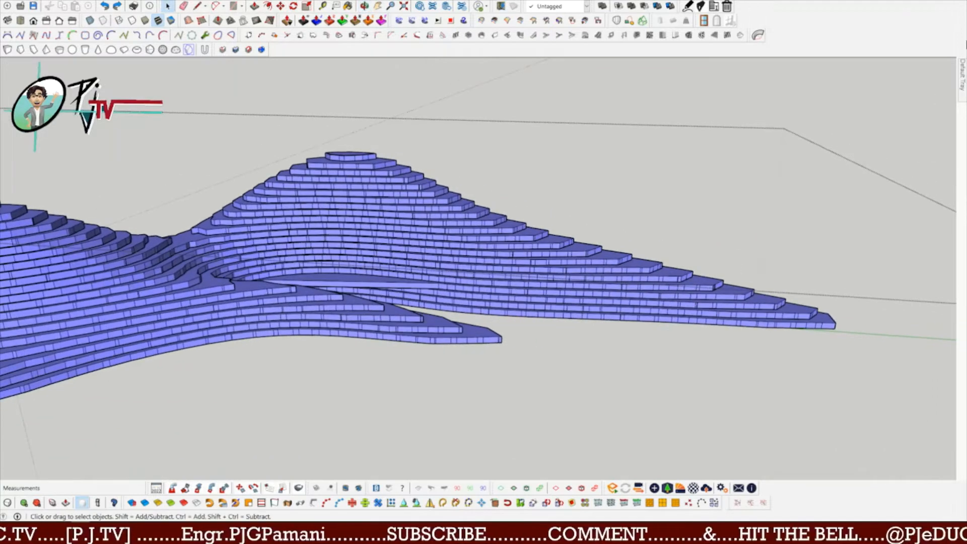
Select the whole stepped mountain group and show the Landscaping, Fencing and Vegetation material collection.
key(ctrl+a)
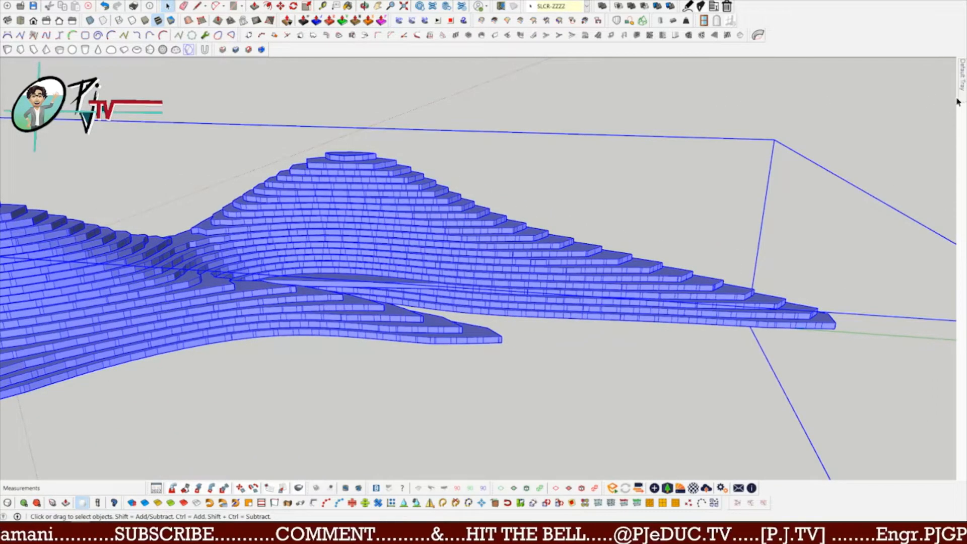
mouse_move(960, 83)
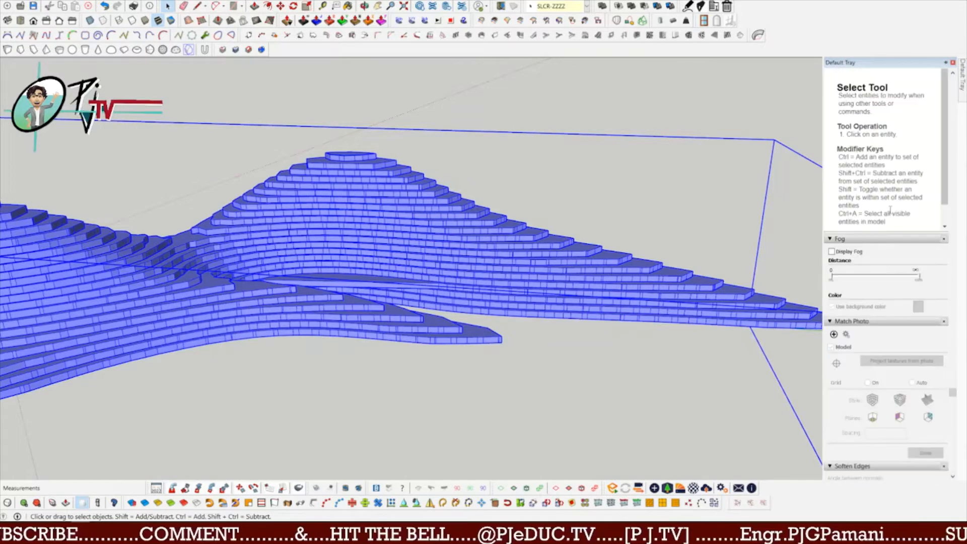
scroll(889, 210, up, 10)
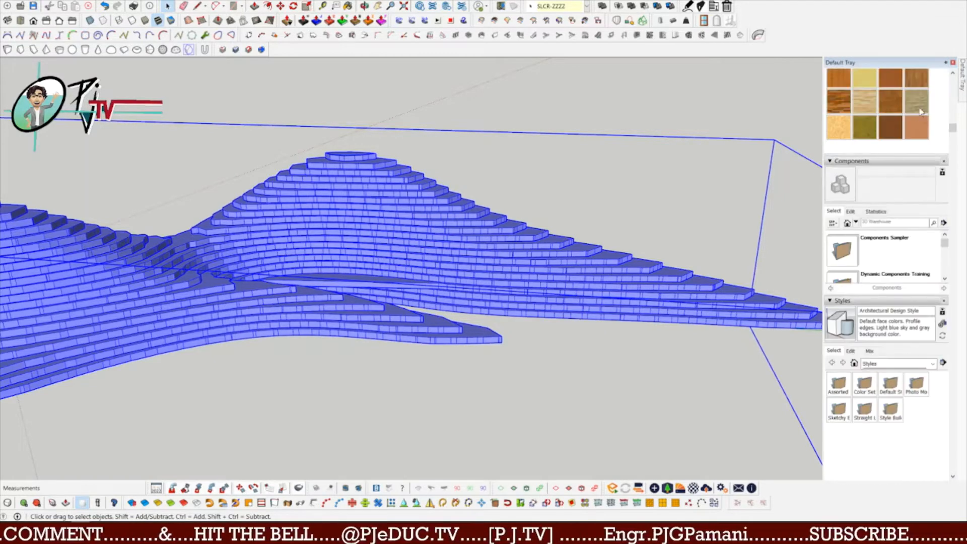
click(889, 233)
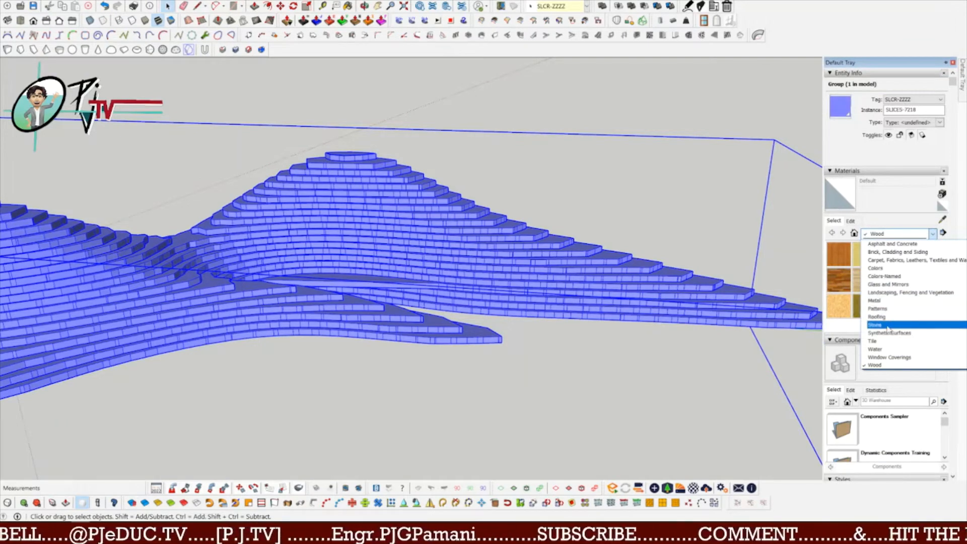
click(894, 292)
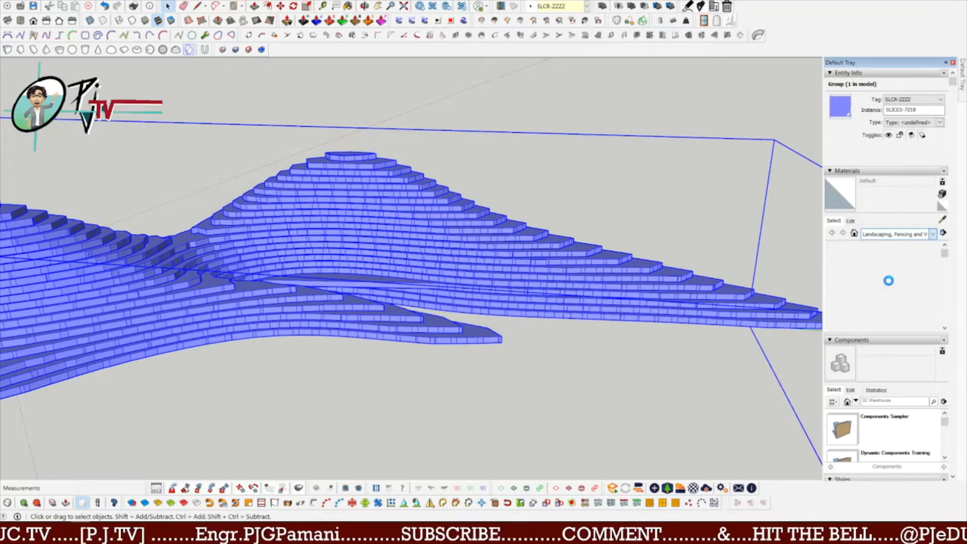
Paint the stepped mountain group with the Grass Dark Green material.
scroll(907, 283, down, 5)
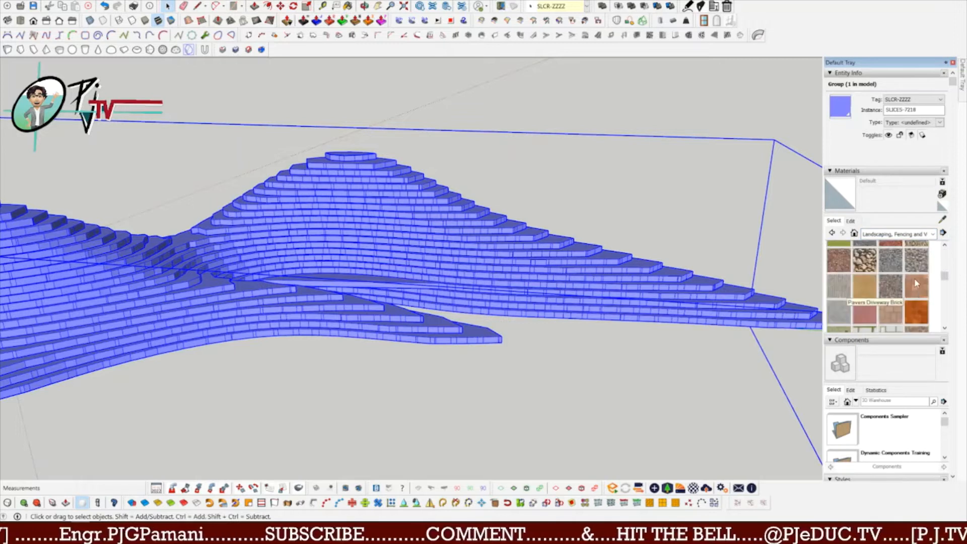
scroll(914, 282, down, 1)
scroll(915, 290, down, 1)
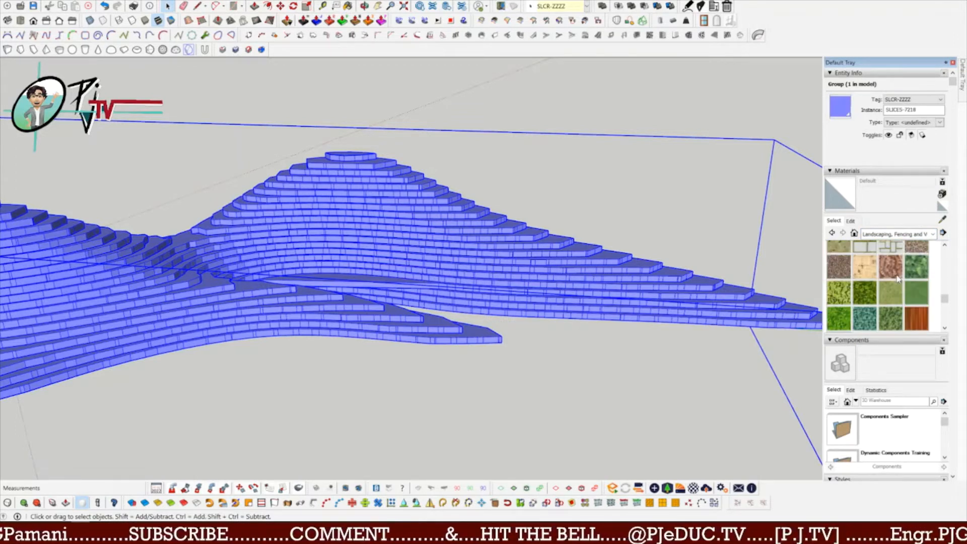
scroll(915, 288, up, 3)
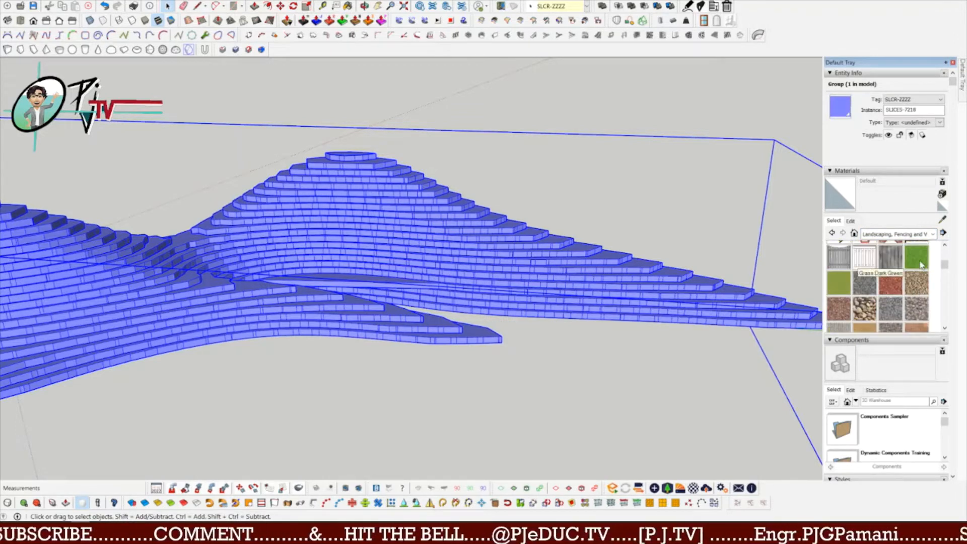
click(916, 257)
click(464, 253)
mouse_move(518, 259)
middle_down()
mouse_move(356, 287)
mouse_move(324, 280)
mouse_move(772, 339)
mouse_move(589, 304)
middle_up()
key(space)
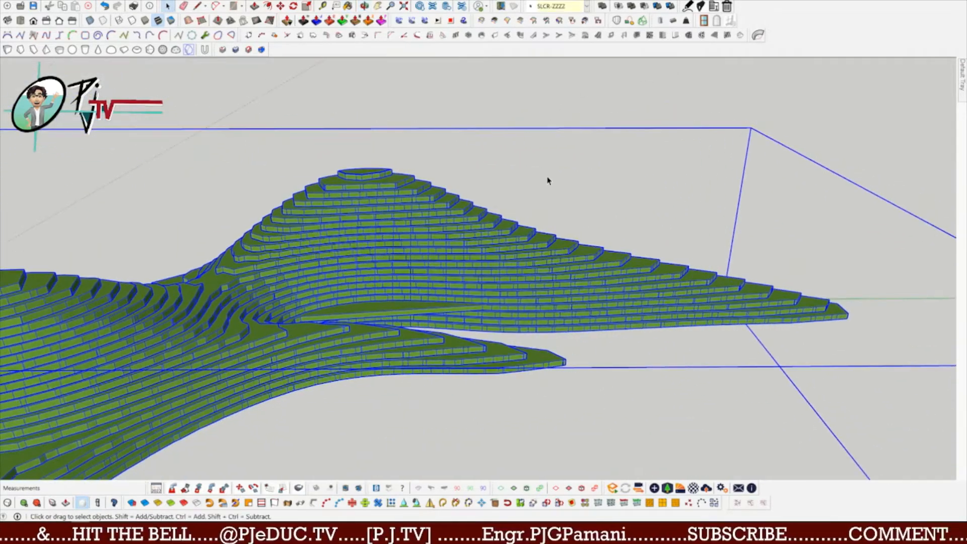
Deselect the grass-painted stepped mountain and inspect it up close, then take a brief look at the Sandbox terrain tools.
click(526, 172)
middle_drag(525, 172, 379, 285)
scroll(108, 303, up, 4)
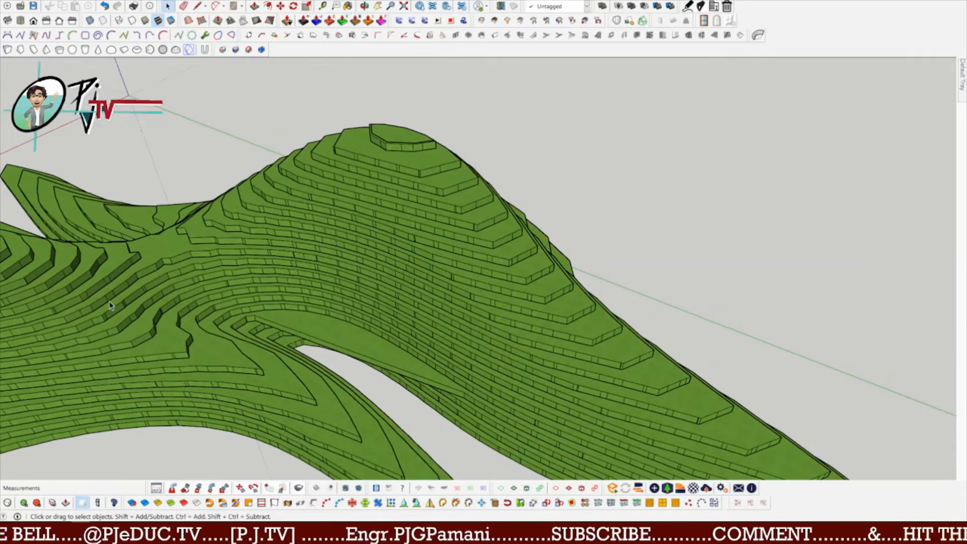
scroll(116, 243, down, 3)
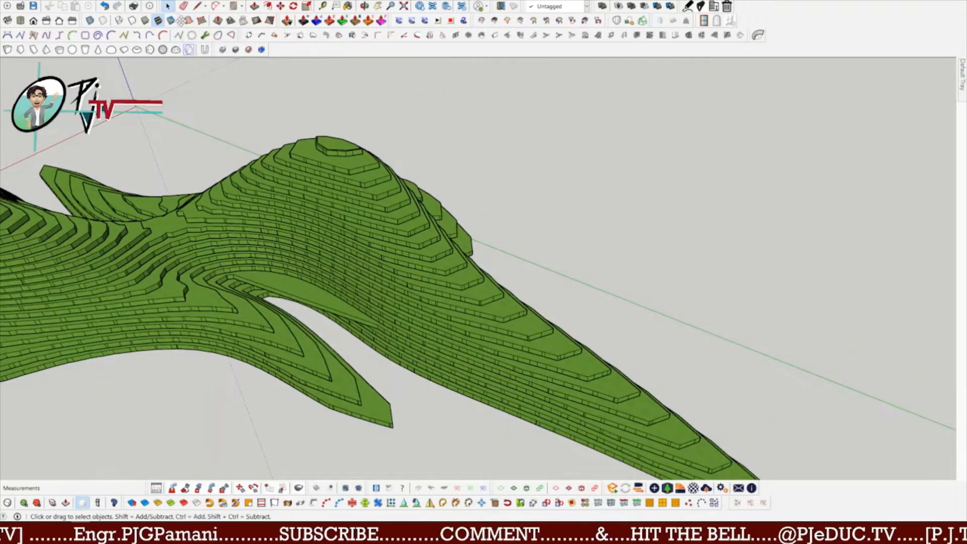
drag(181, 21, 202, 100)
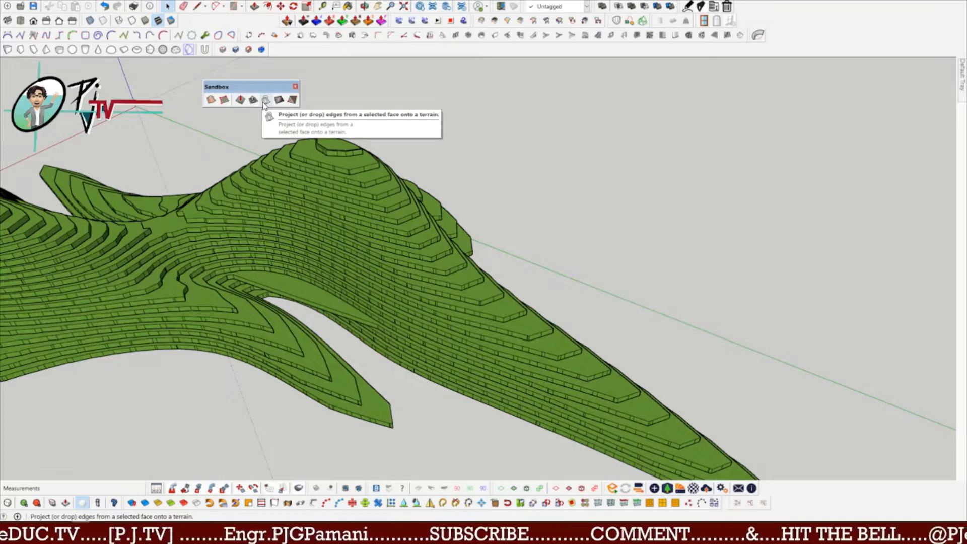
drag(212, 87, 176, 17)
Run the FixIt 101 repair on the smooth white mountain group and clear the selection.
middle_drag(558, 293, 206, 339)
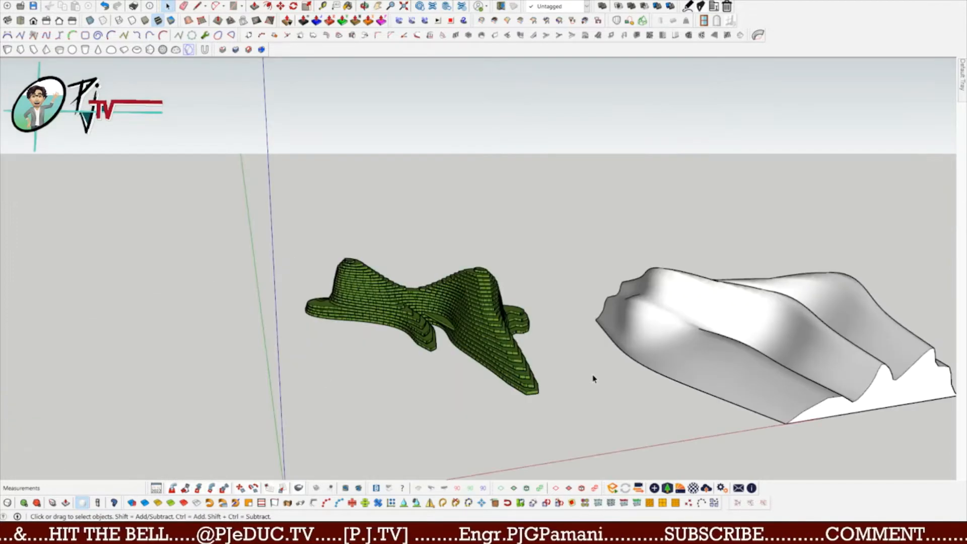
click(347, 315)
click(364, 404)
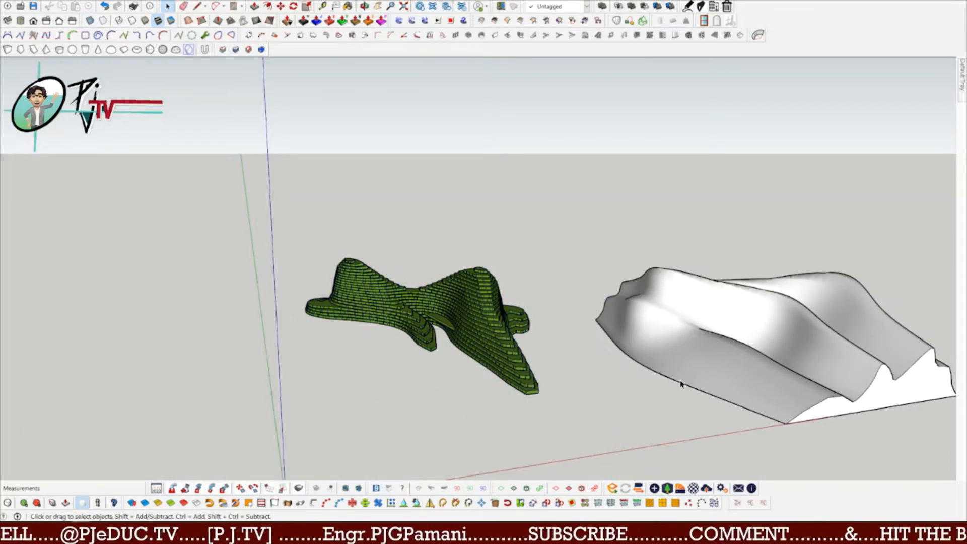
middle_drag(677, 424, 516, 360)
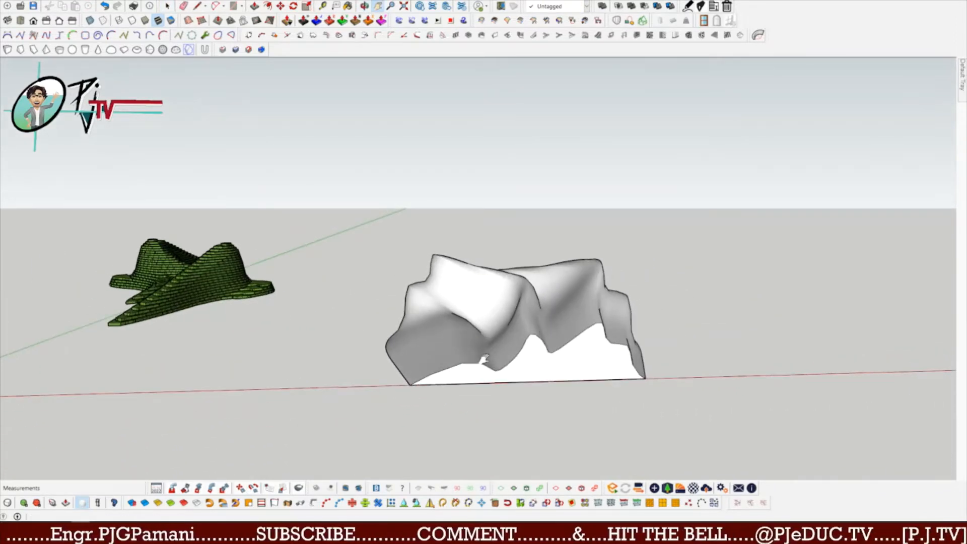
key(space)
click(533, 352)
middle_drag(716, 334, 615, 338)
right_click(506, 337)
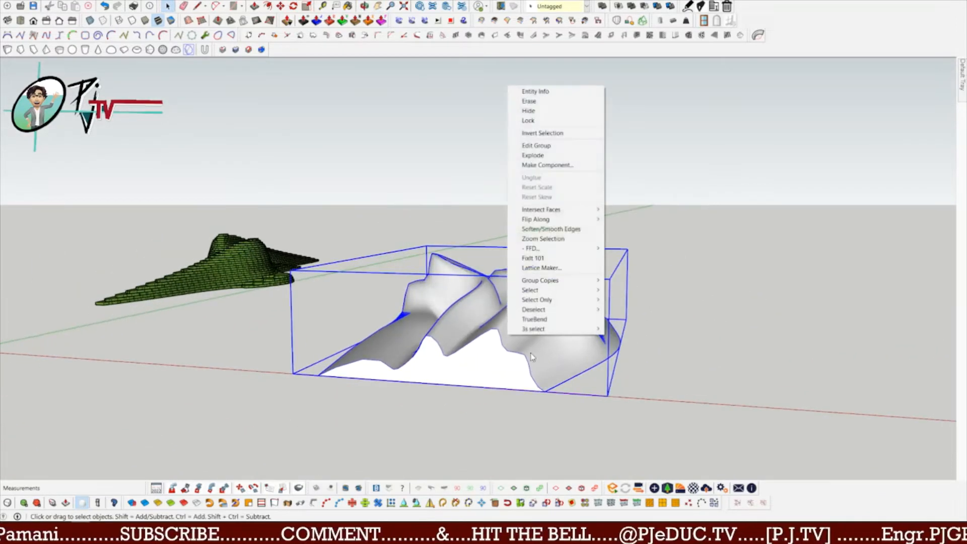
click(556, 256)
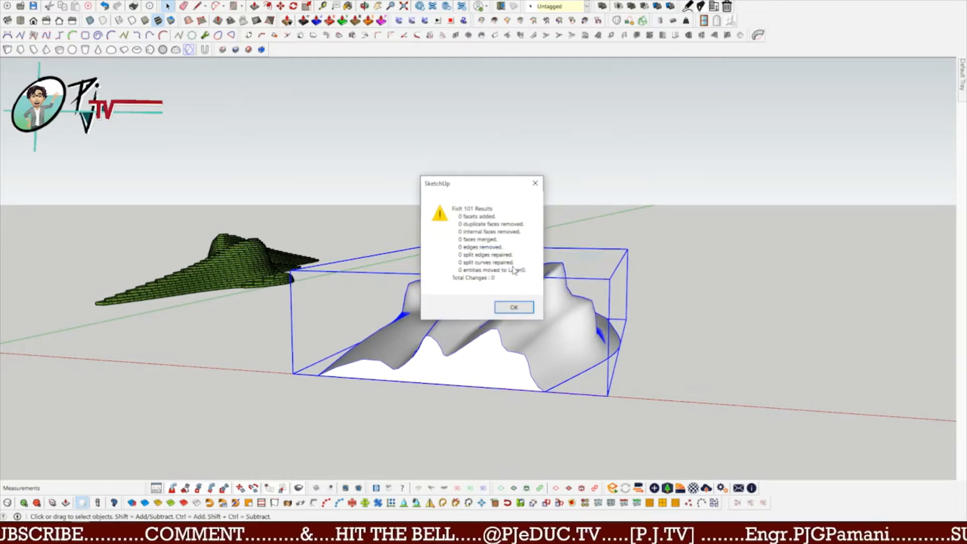
click(515, 309)
click(696, 328)
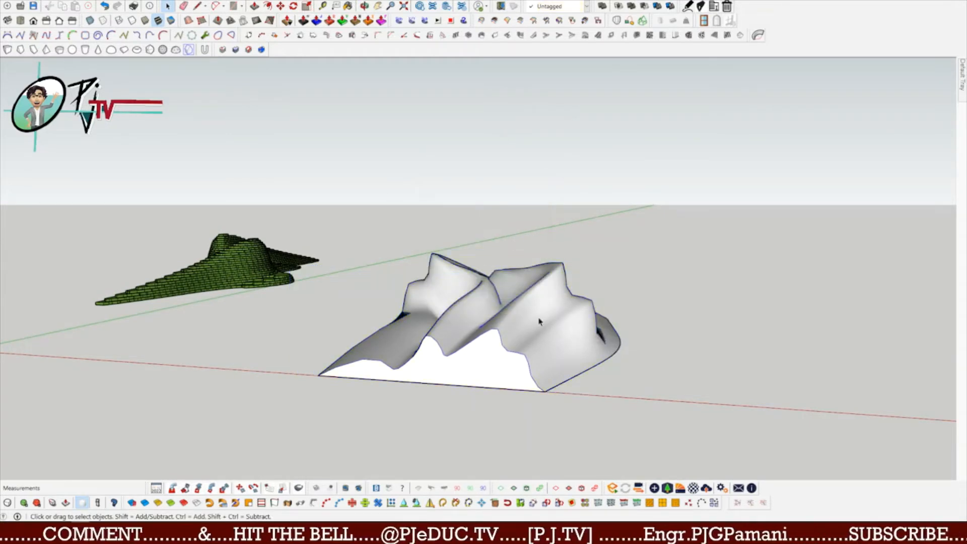
Set up Slicer5 for the smooth white mountain with the Y axis, Slice centralization and no references.
double_click(476, 327)
click(666, 335)
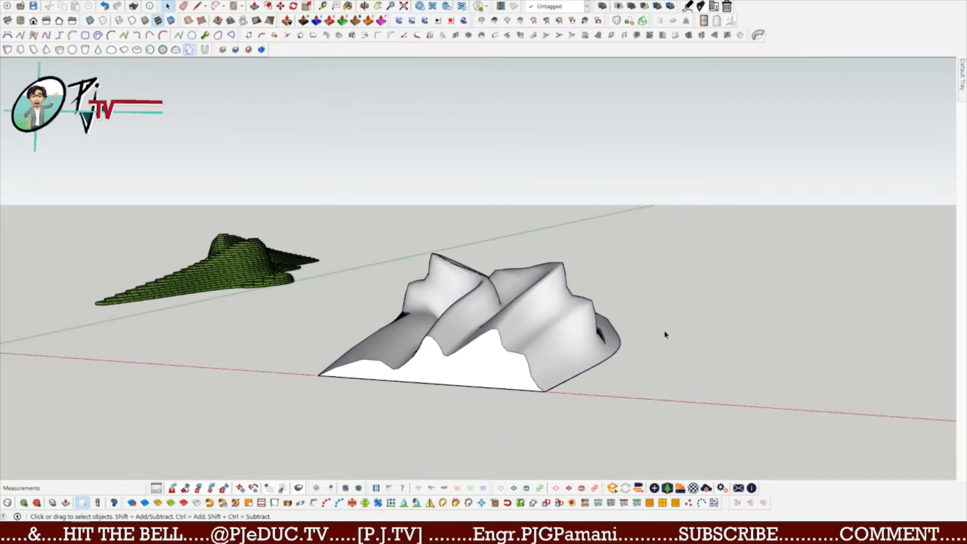
click(517, 336)
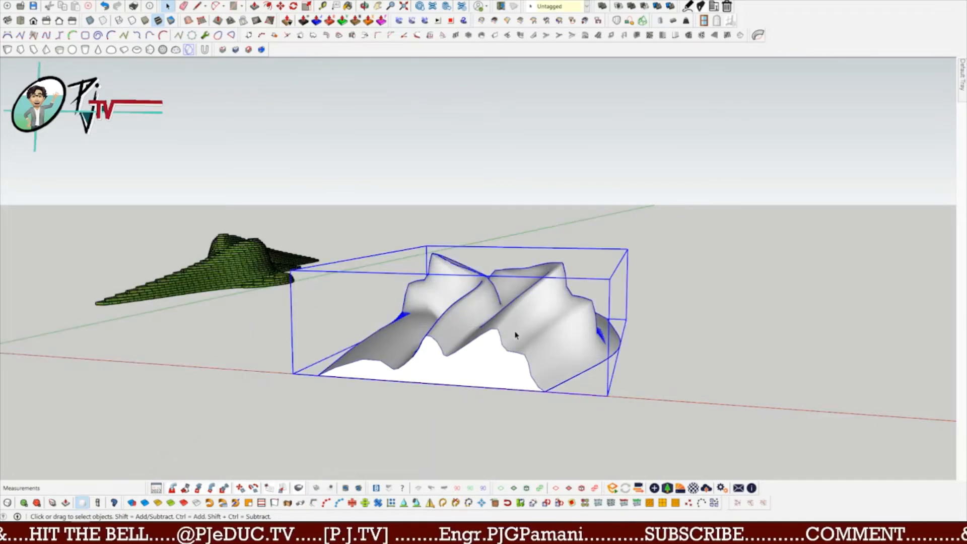
click(225, 49)
click(512, 183)
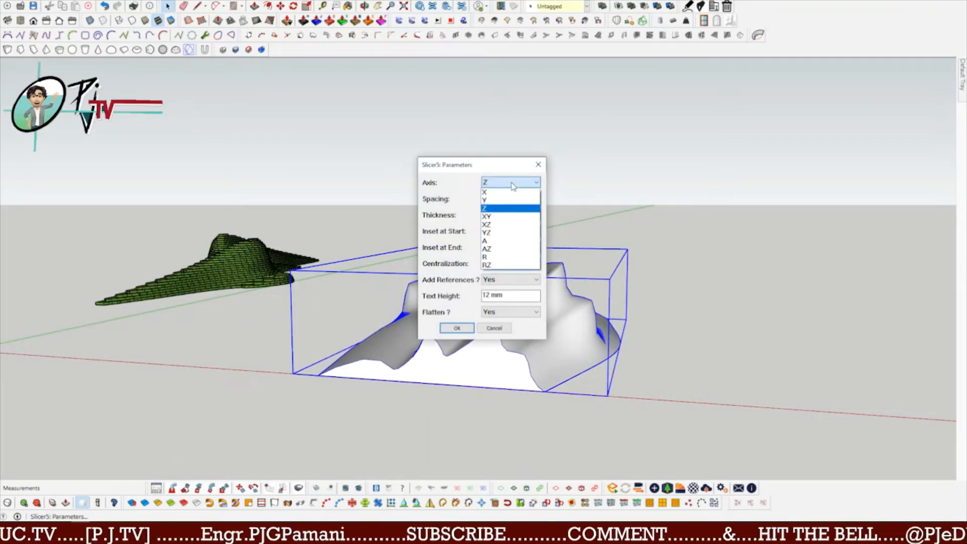
click(486, 201)
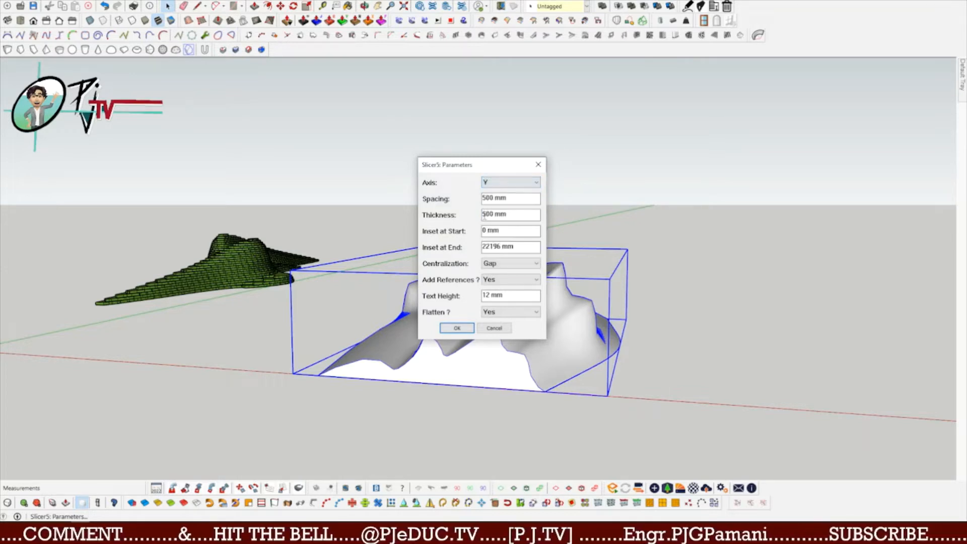
click(497, 264)
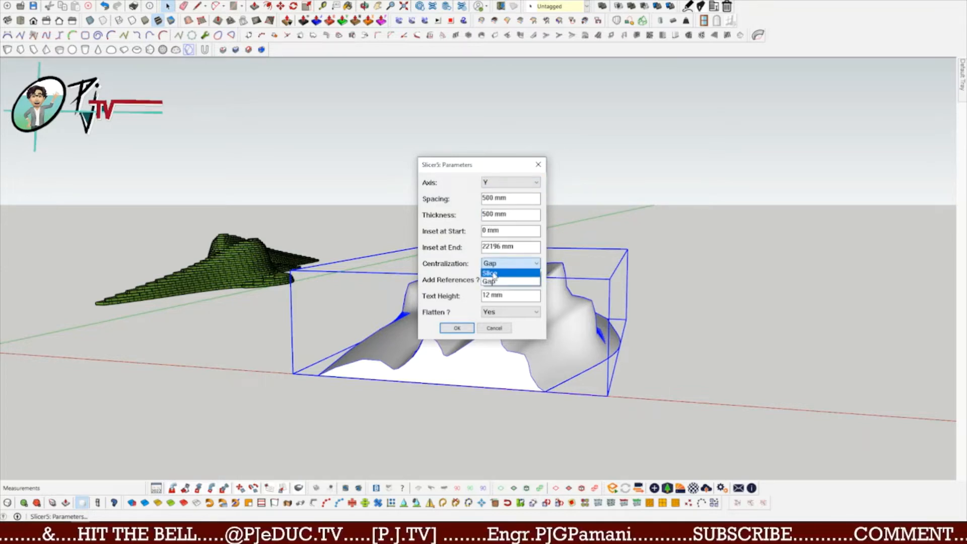
click(498, 273)
click(505, 280)
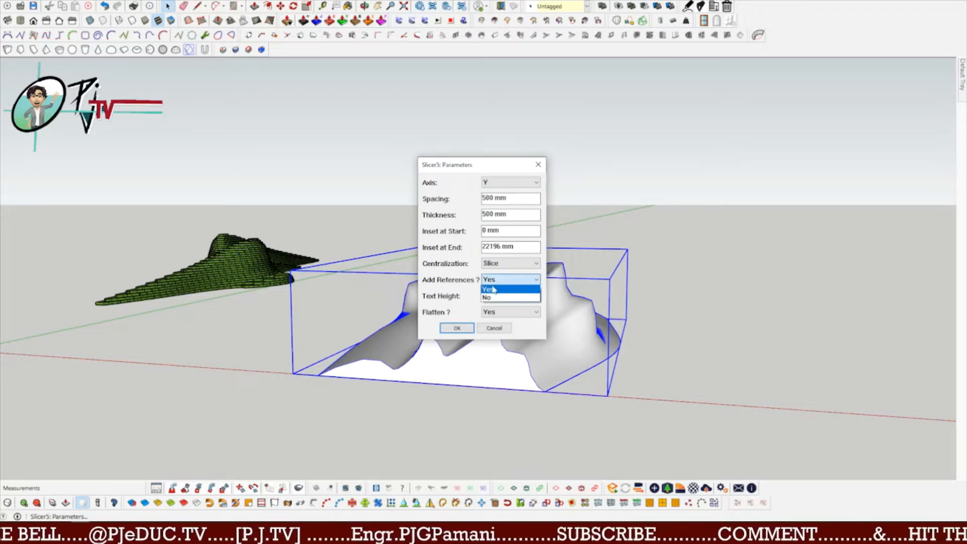
click(491, 297)
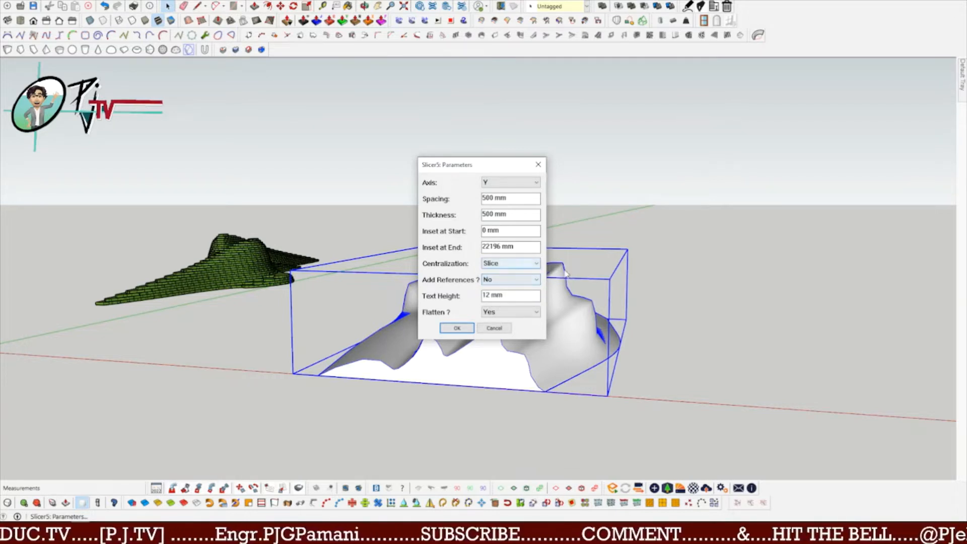
Try slicing the smooth mountain with a 20000 mm inset at end, no flattening and no outlines of adjacent slices.
drag(513, 246, 441, 245)
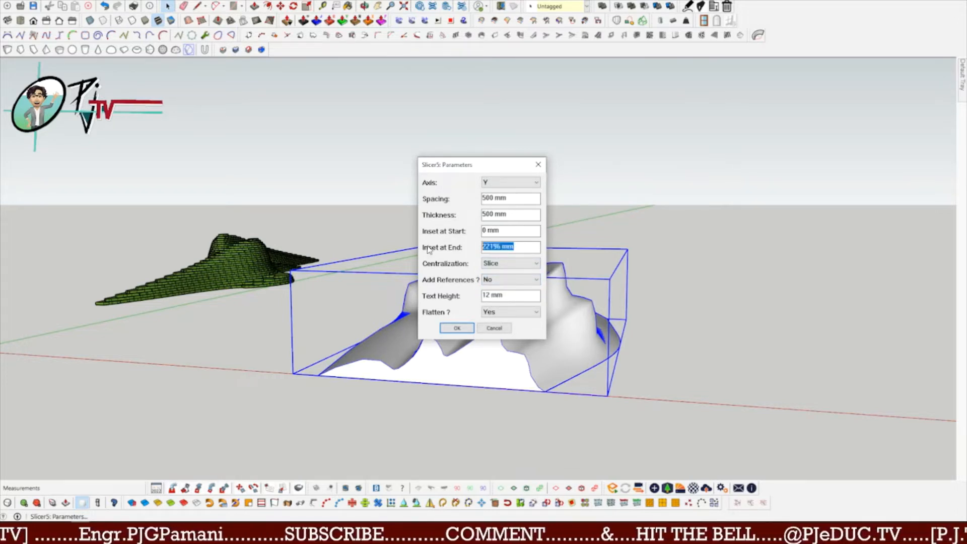
text(2000)
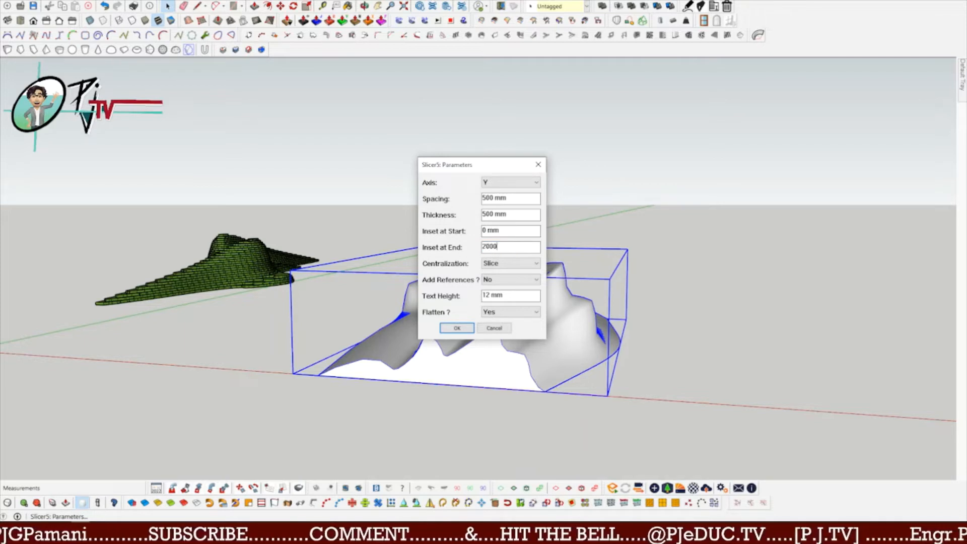
text(0)
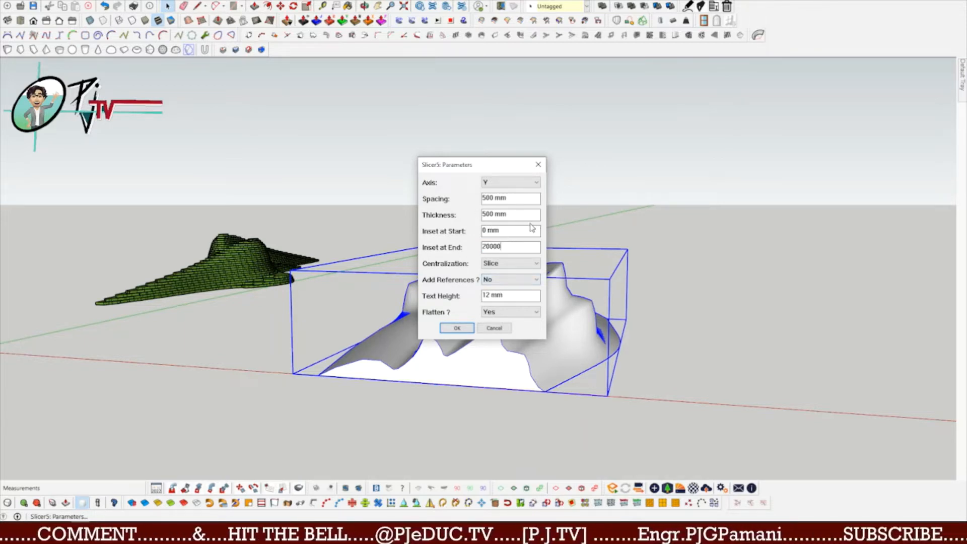
click(501, 312)
click(496, 329)
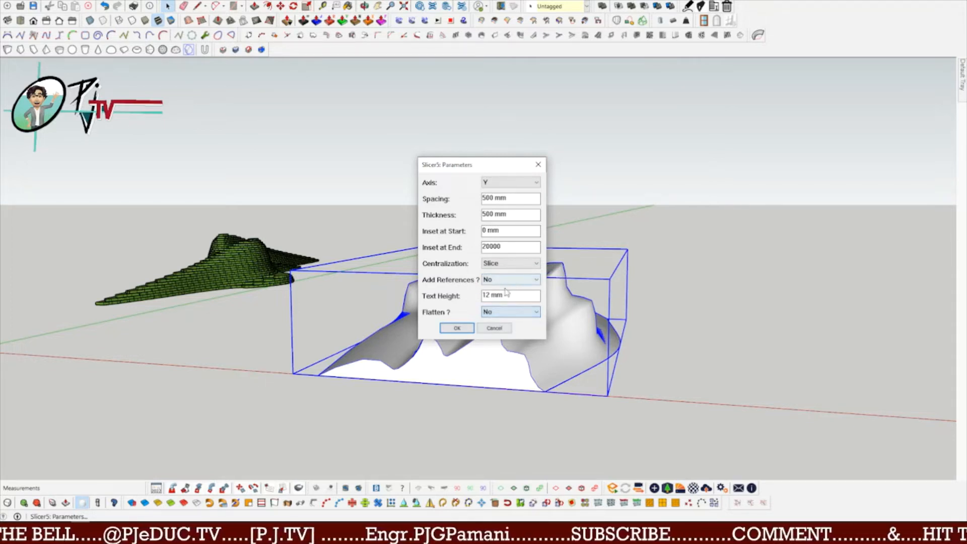
click(456, 328)
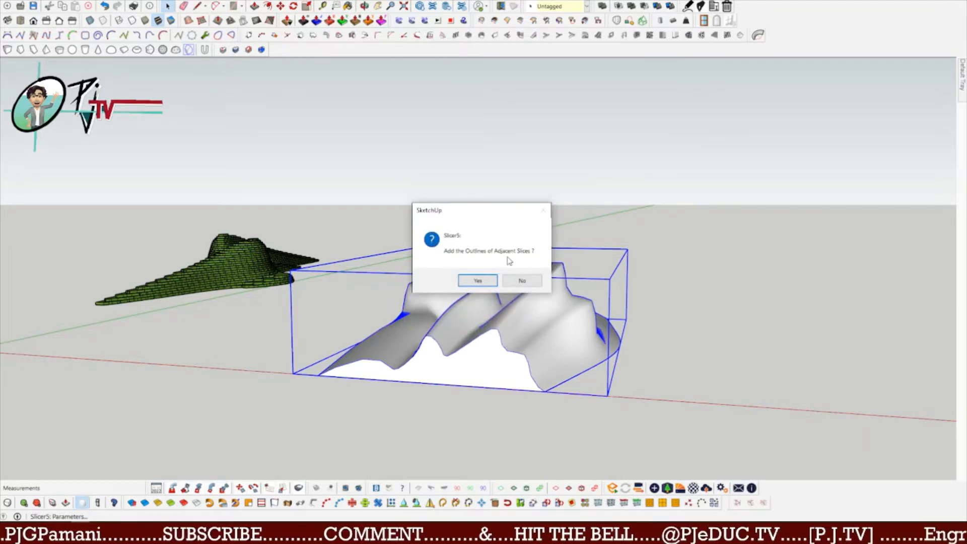
click(527, 282)
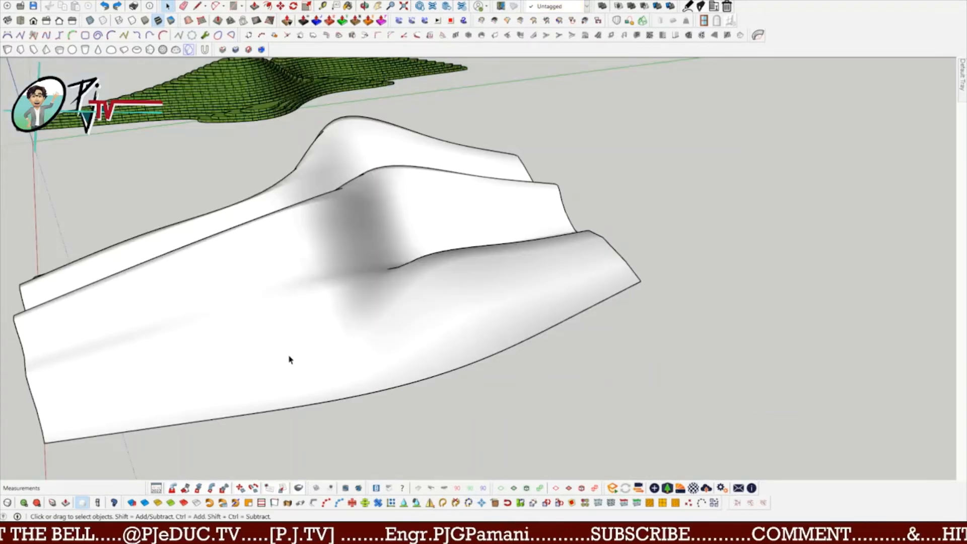
Select the smooth mountain group and review its Slicer5 parameters without slicing it.
scroll(359, 376, down, 4)
middle_drag(385, 352, 328, 327)
click(205, 366)
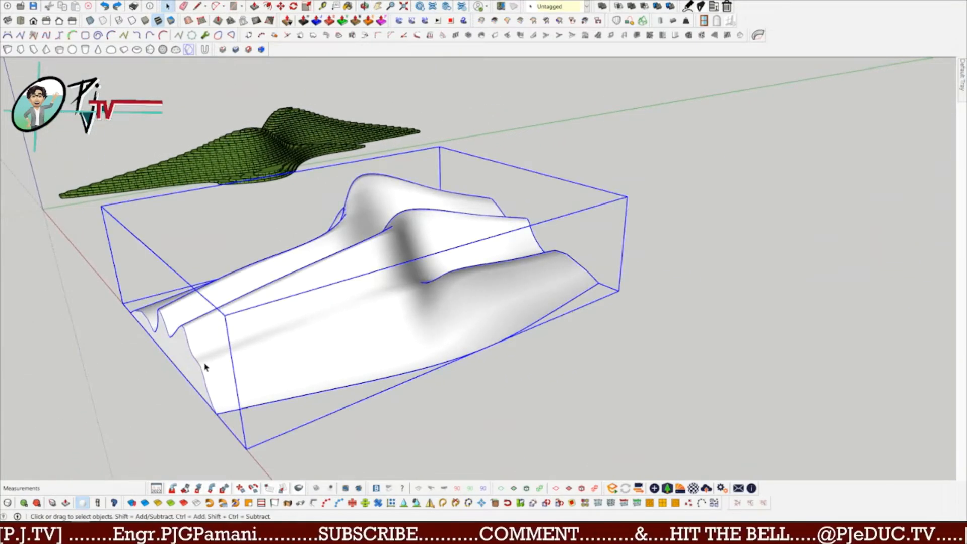
click(223, 50)
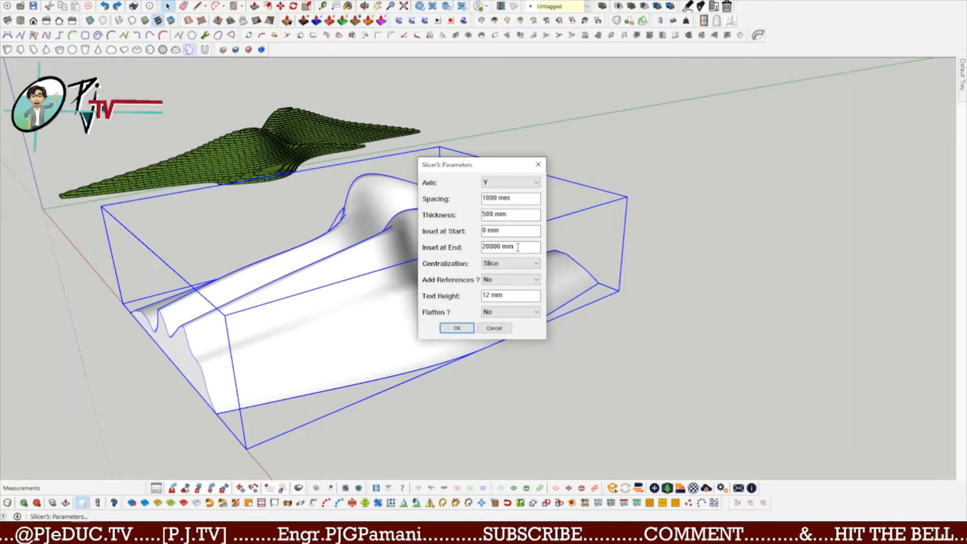
click(538, 164)
Measure the long bottom edge of the smooth mountain's bounding box with the Tape Measure.
middle_drag(665, 274, 577, 298)
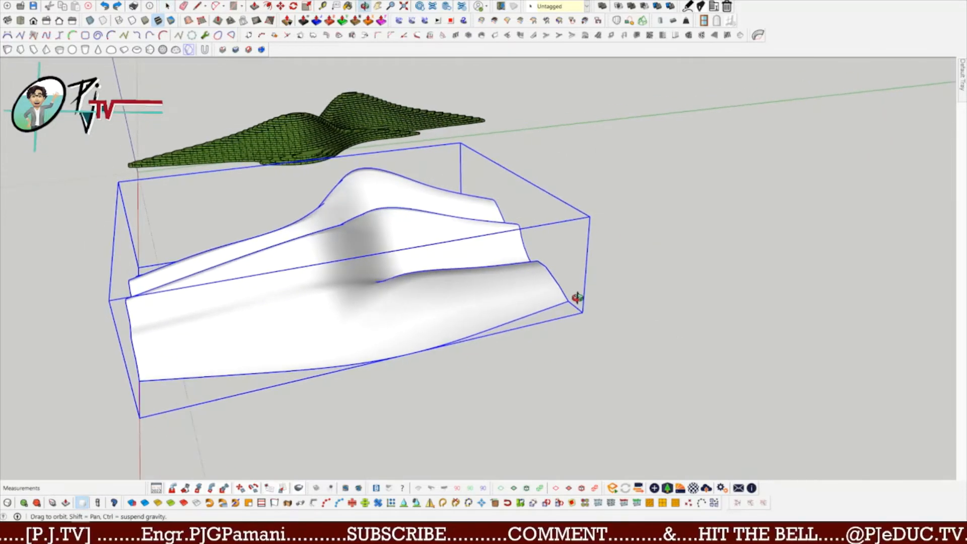
key(l)
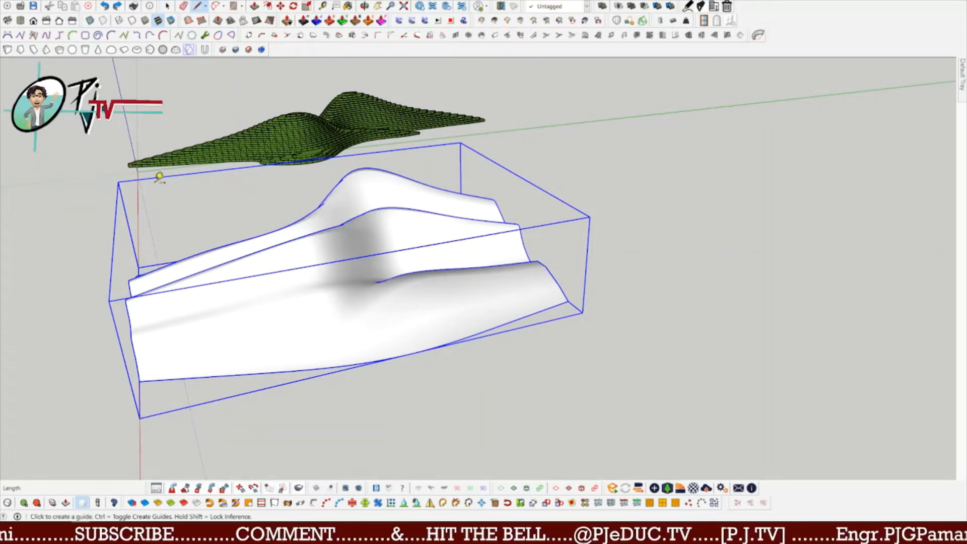
key(t)
click(142, 413)
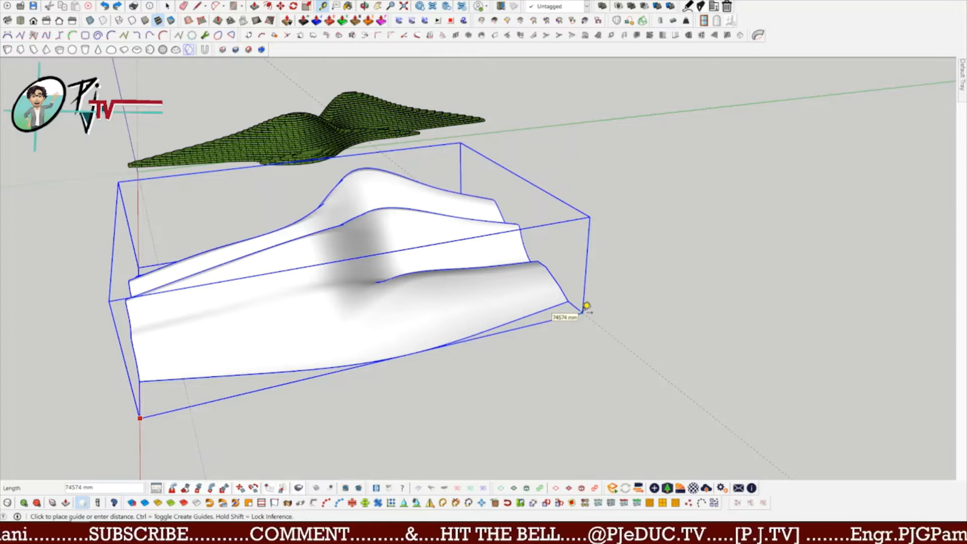
key(space)
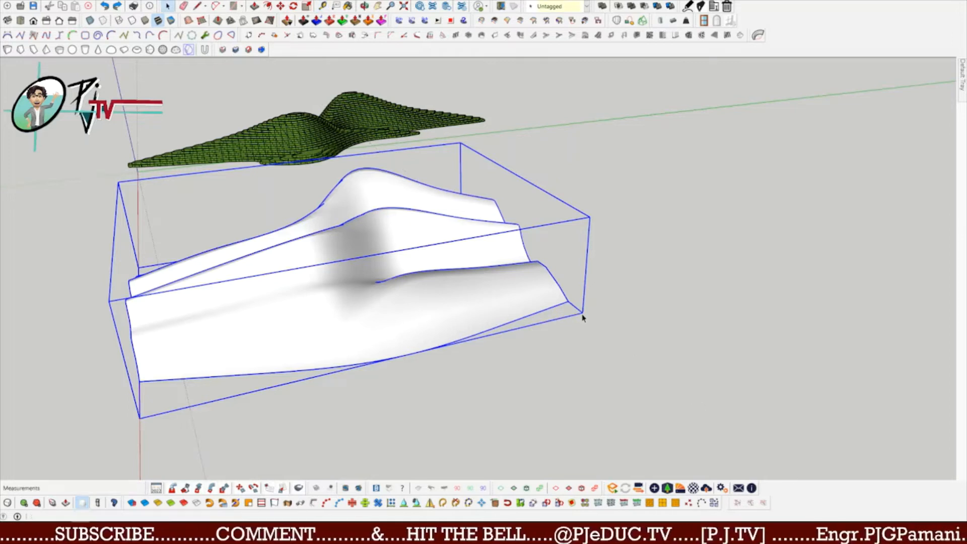
click(222, 50)
drag(517, 245, 462, 250)
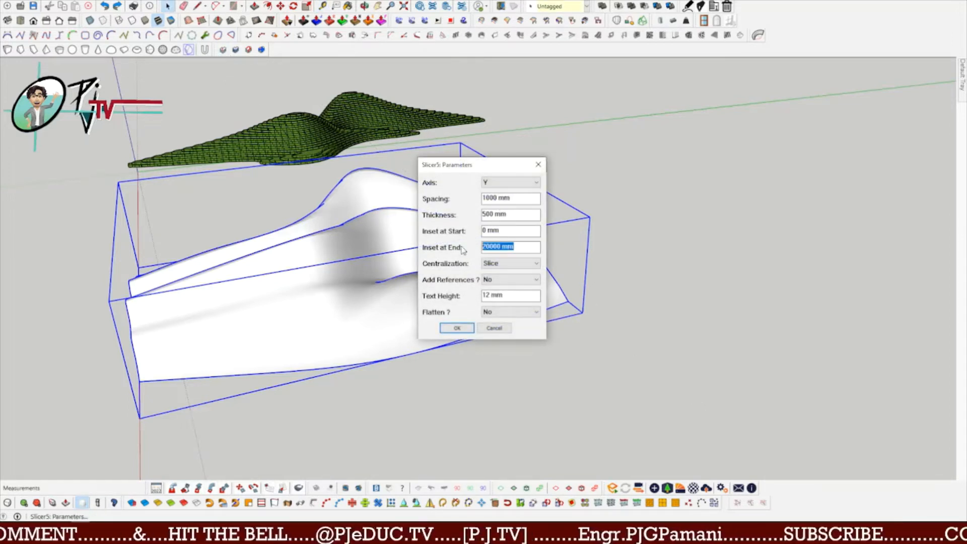
text(745)
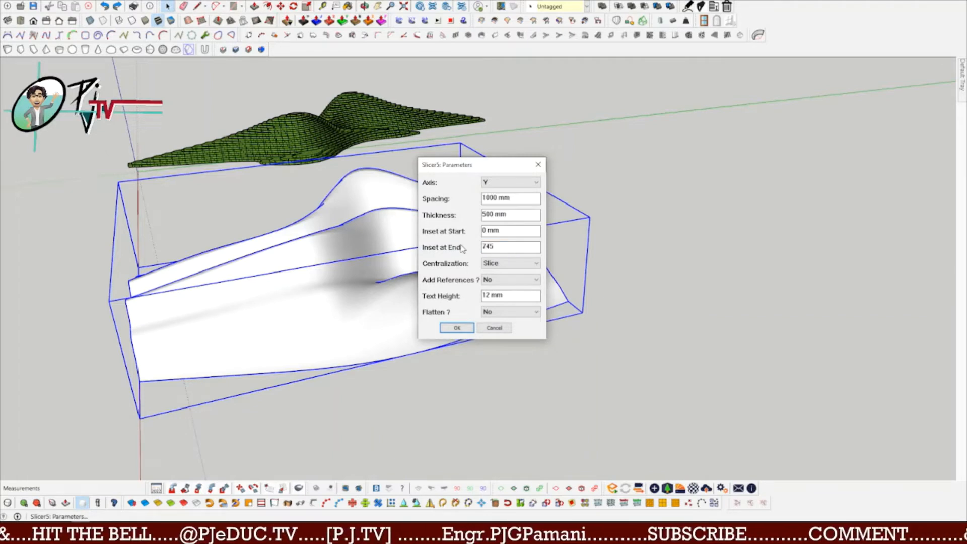
click(543, 164)
Remeasure the smooth mountain's long bottom edge with the Tape Measure, from the near bounding-box corner to the far end.
key(t)
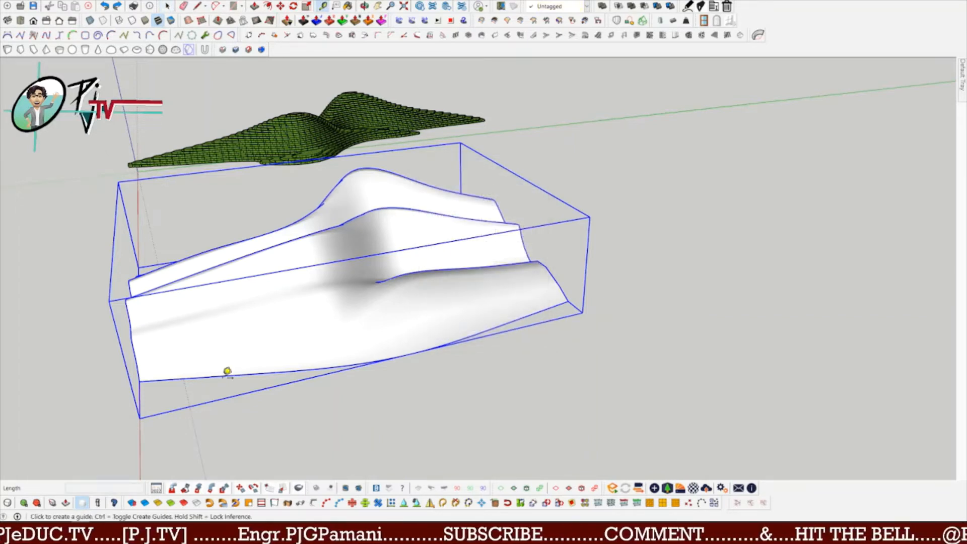
click(140, 414)
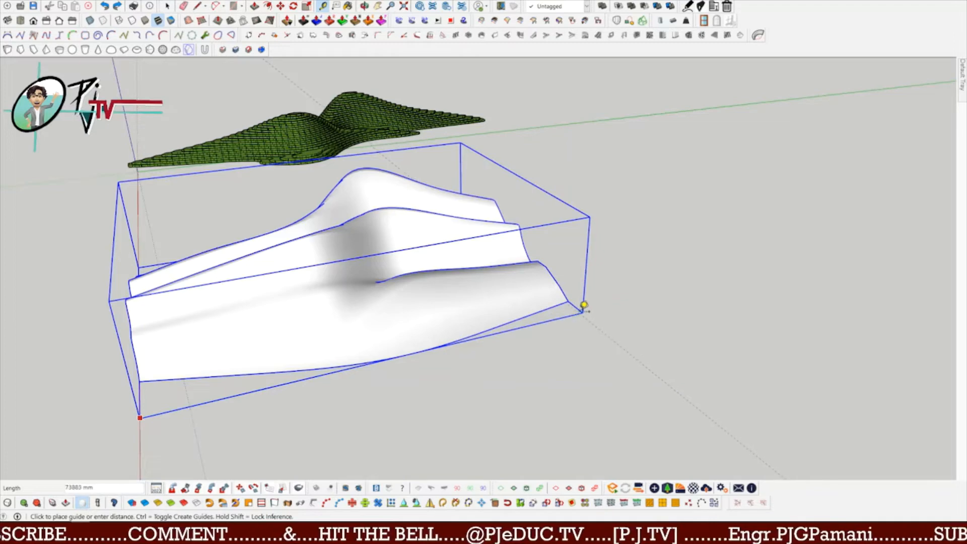
scroll(586, 306, up, 3)
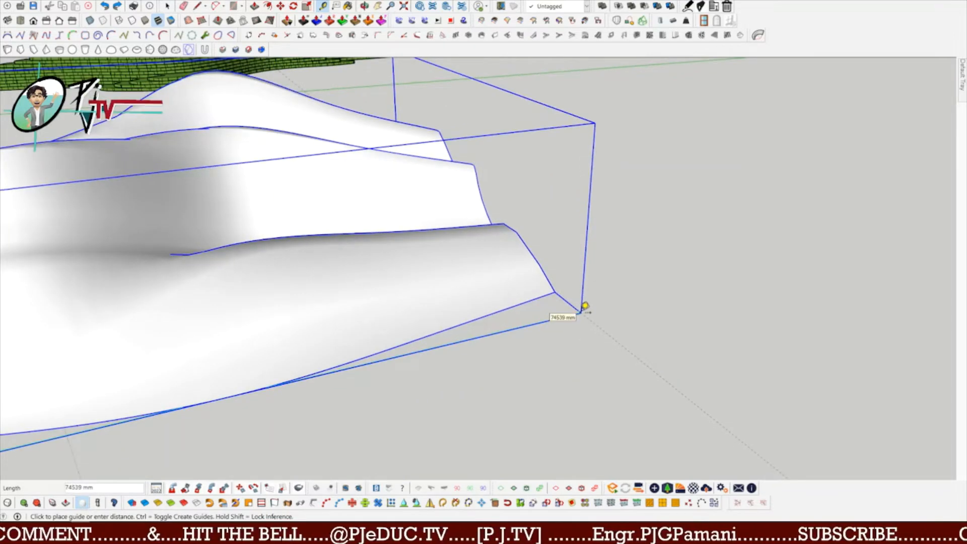
scroll(427, 311, down, 3)
scroll(54, 402, down, 1)
scroll(130, 421, down, 2)
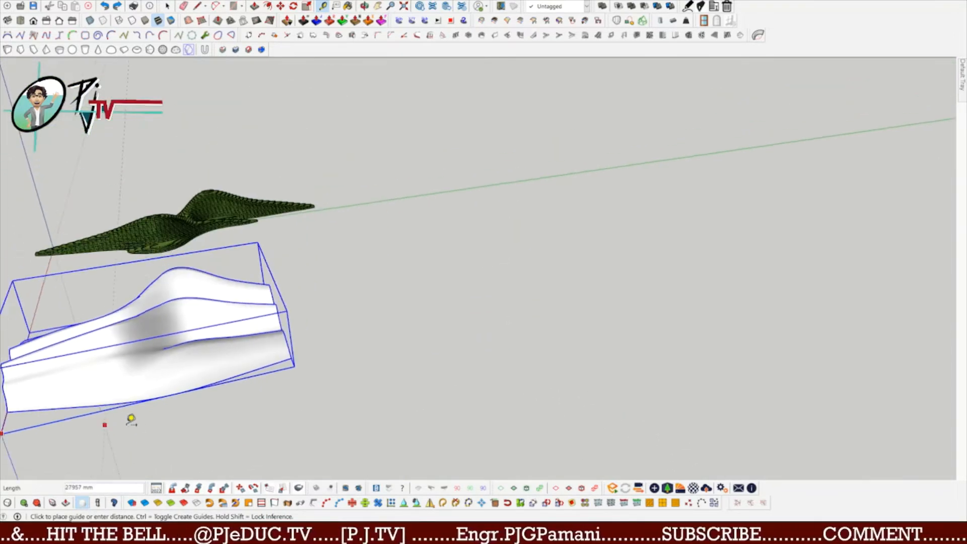
shift+middle_drag(147, 423, 283, 373)
scroll(191, 413, up, 2)
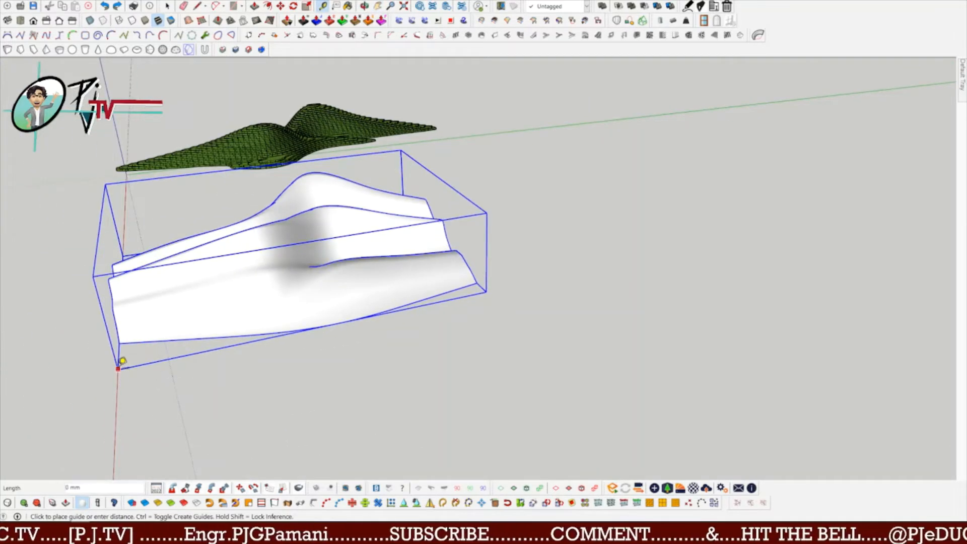
click(118, 369)
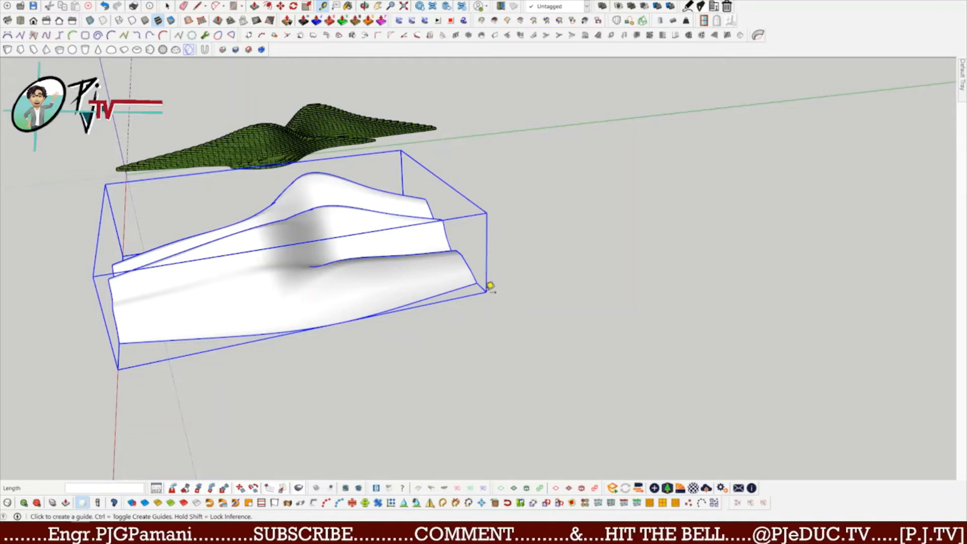
click(118, 370)
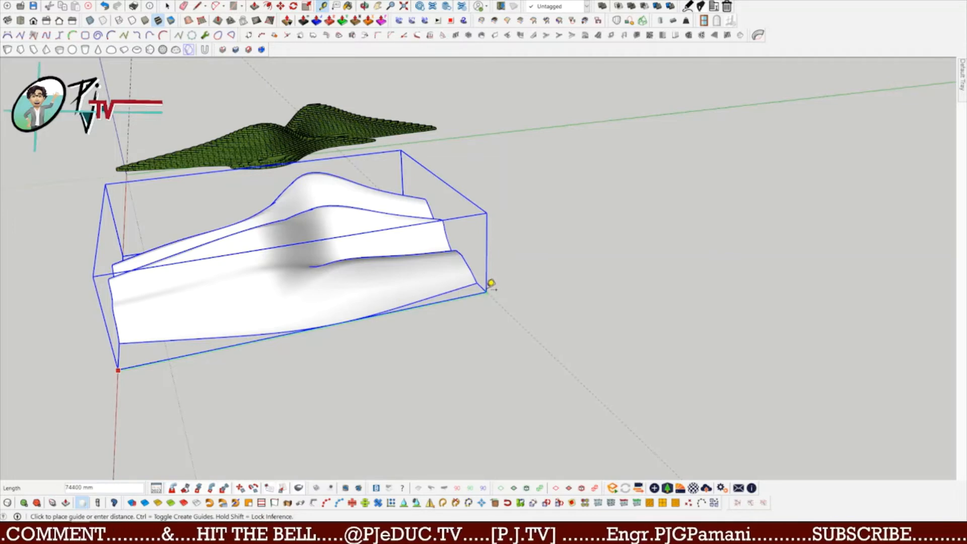
scroll(491, 283, up, 5)
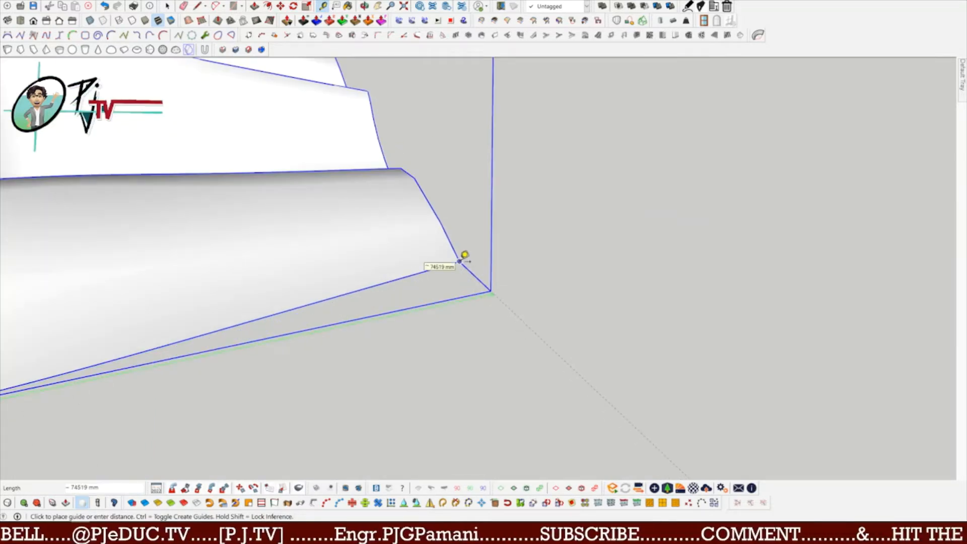
key(space)
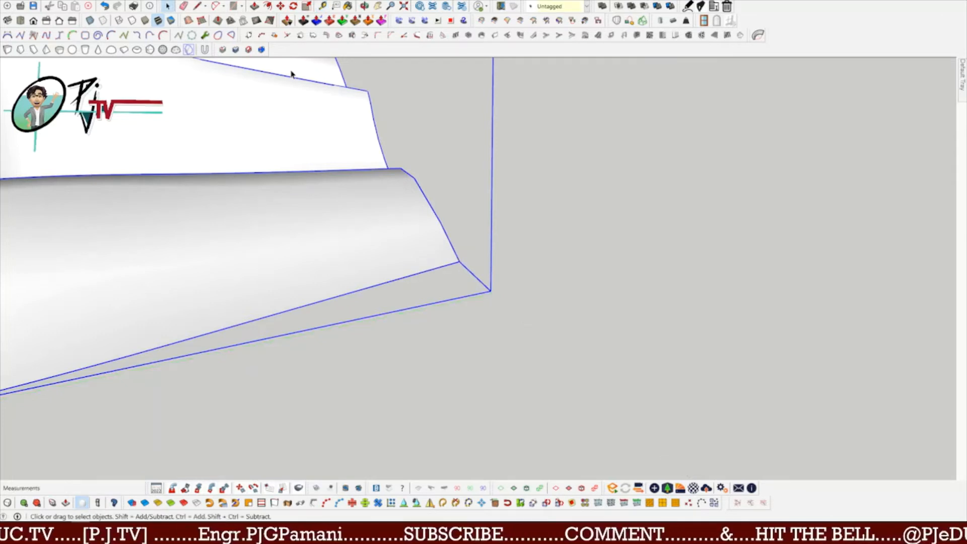
Try slicing the smooth mountain with Slicer5 along the Y axis using a 74519 mm inset at end.
click(222, 50)
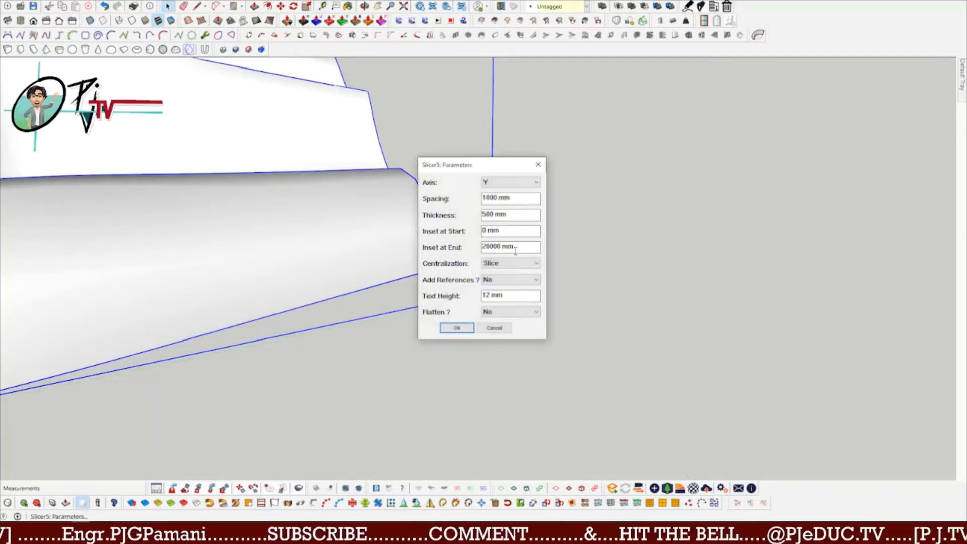
drag(516, 249, 471, 251)
text(74519)
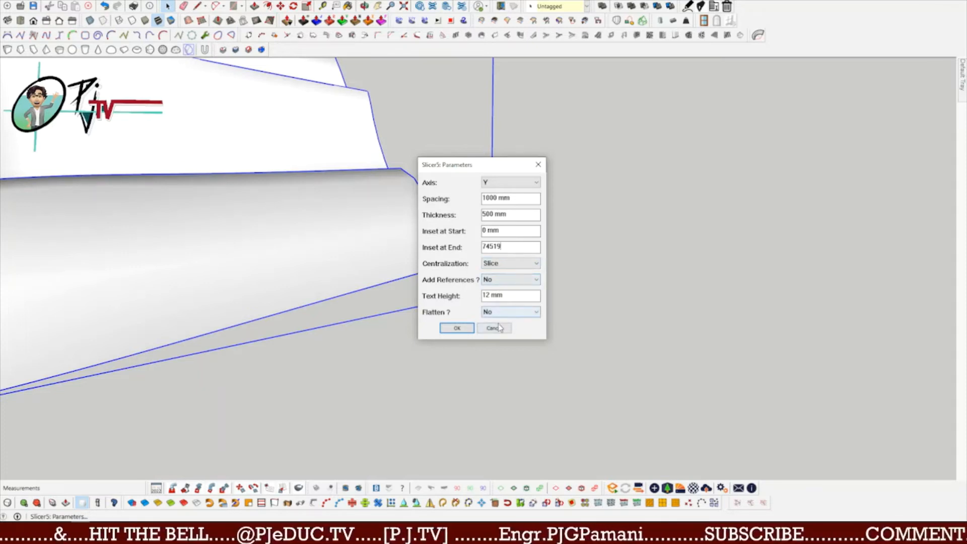
click(461, 331)
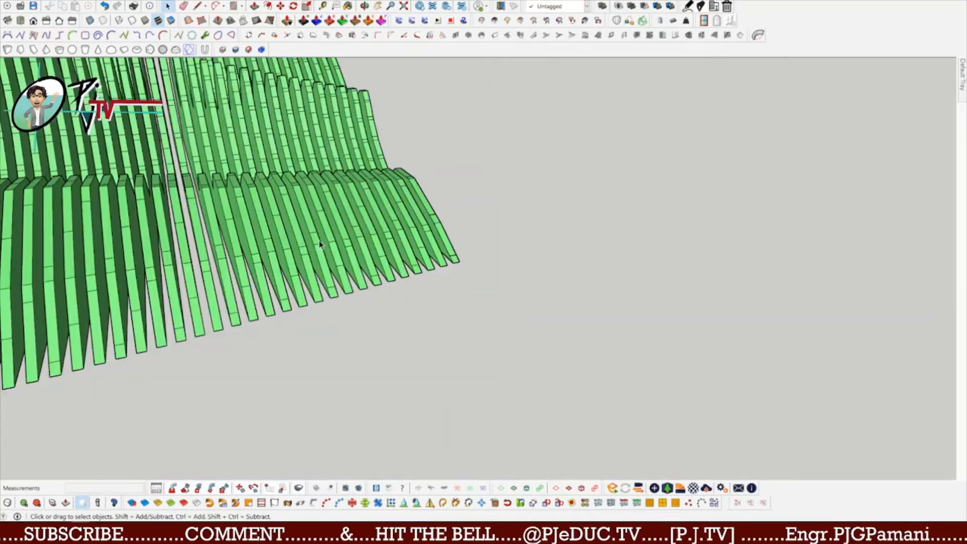
Inspect the Y-axis slices from several angles and undo the slicing of the smooth mountain.
scroll(217, 271, down, 2)
scroll(218, 271, down, 3)
middle_drag(147, 291, 397, 318)
scroll(294, 300, up, 4)
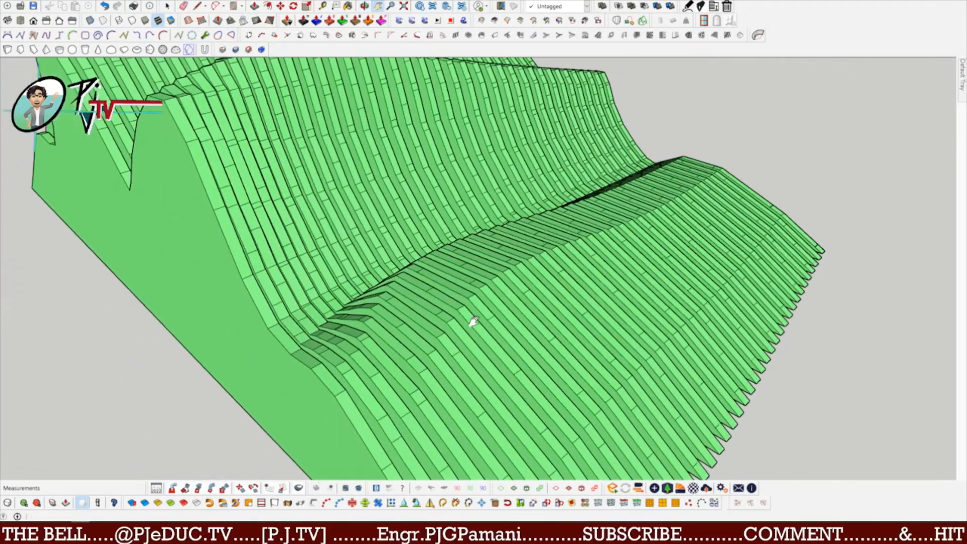
middle_drag(472, 322, 226, 231)
scroll(225, 230, down, 5)
middle_drag(431, 255, 371, 247)
key(ctrl+z)
key(space)
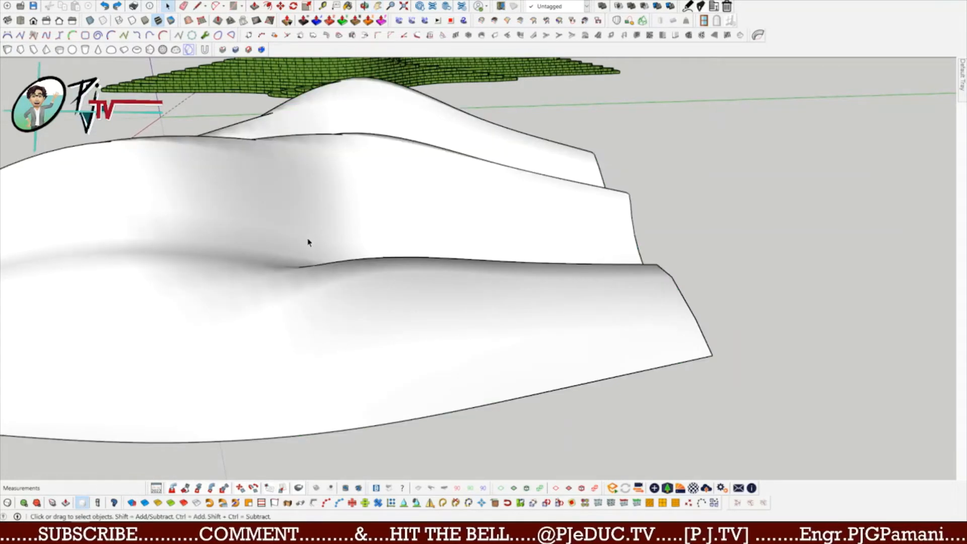
Slice the smooth mountain along the Y axis with an 80000 mm inset at end, no references and flattening enabled.
click(307, 232)
click(222, 50)
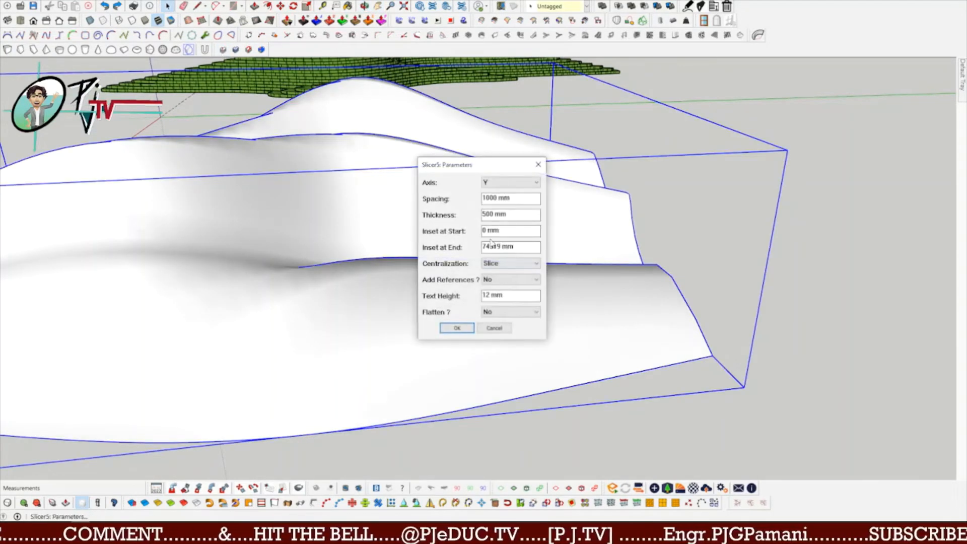
click(510, 283)
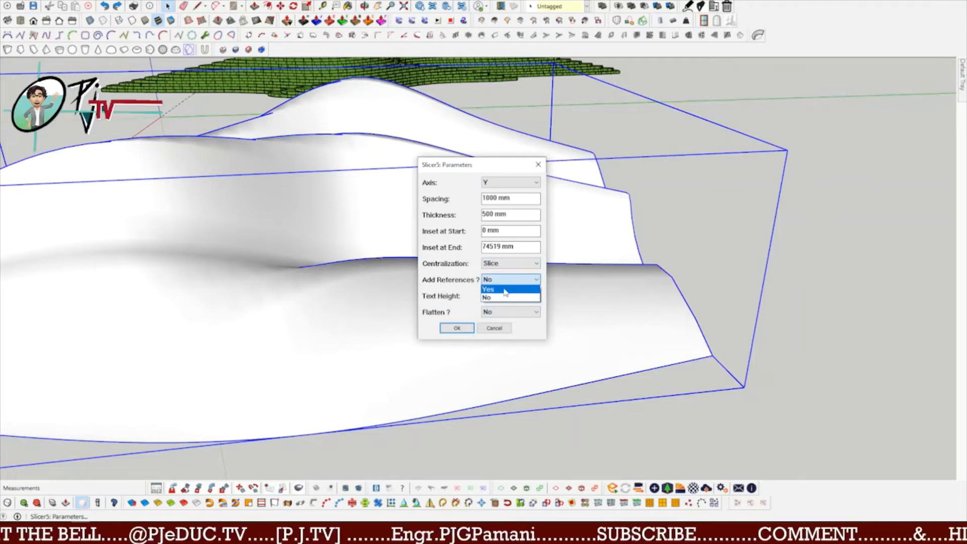
click(509, 297)
click(504, 312)
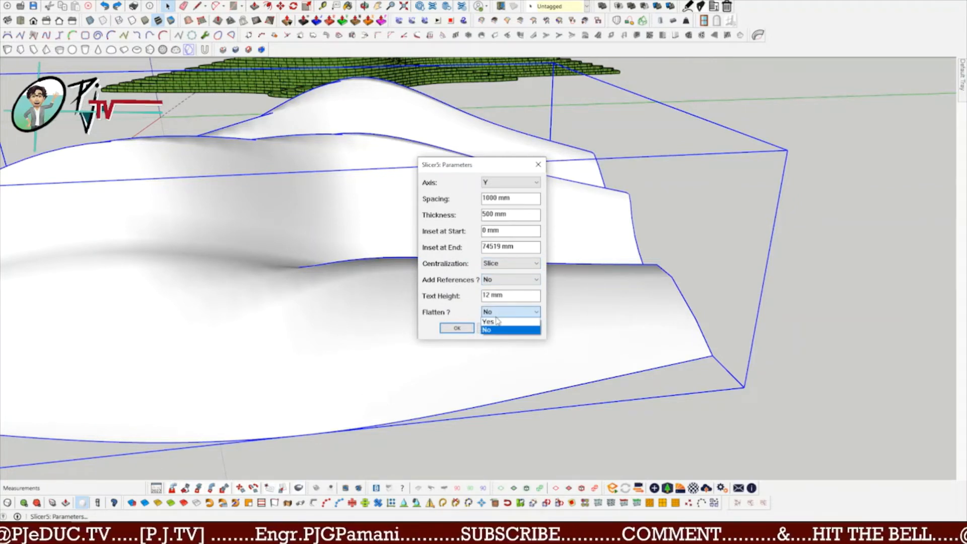
click(491, 321)
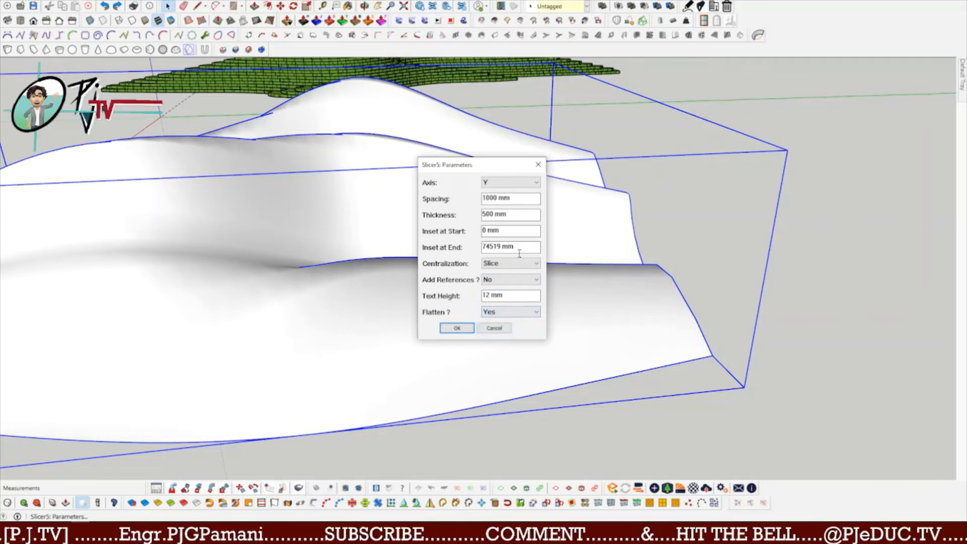
drag(522, 245, 456, 247)
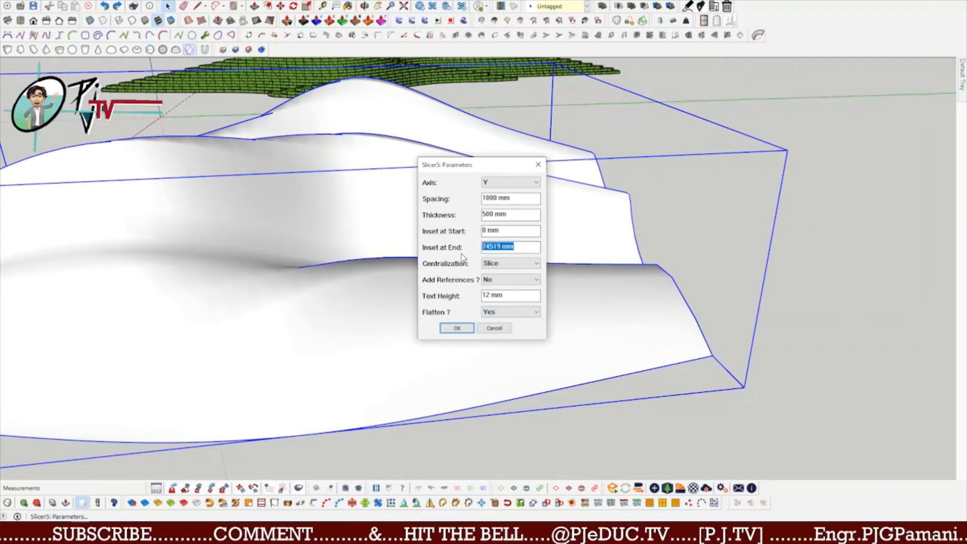
text(80000)
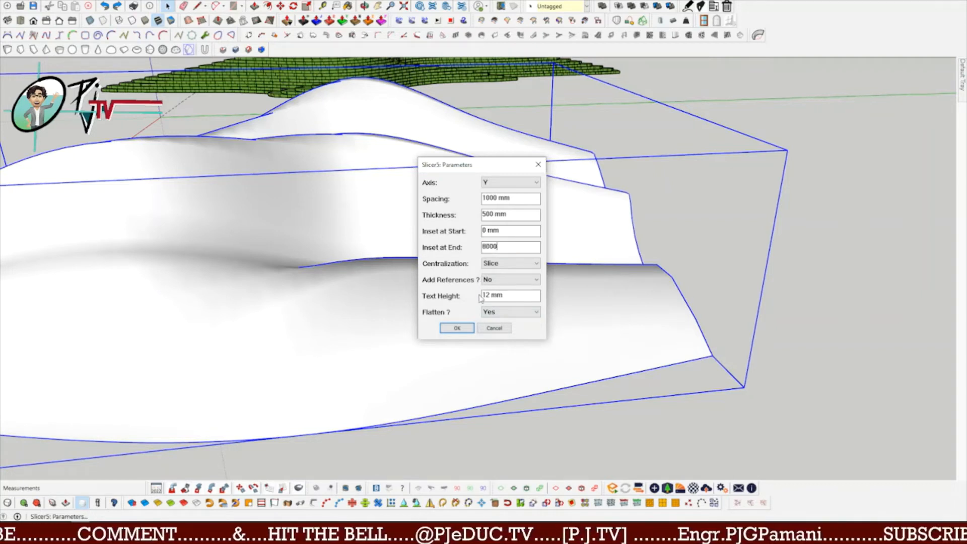
click(457, 328)
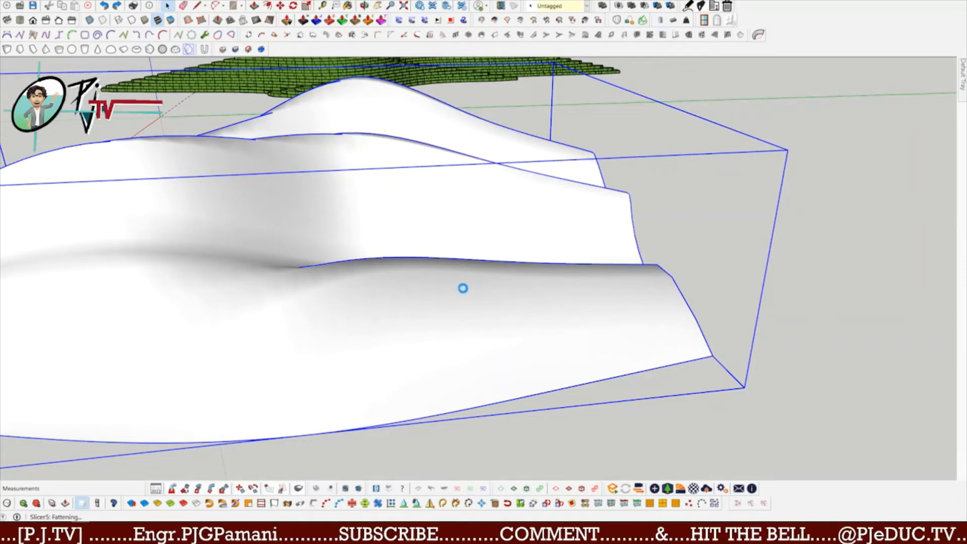
Examine the smooth mountain's Y-axis slices up close from several angles.
scroll(408, 311, down, 5)
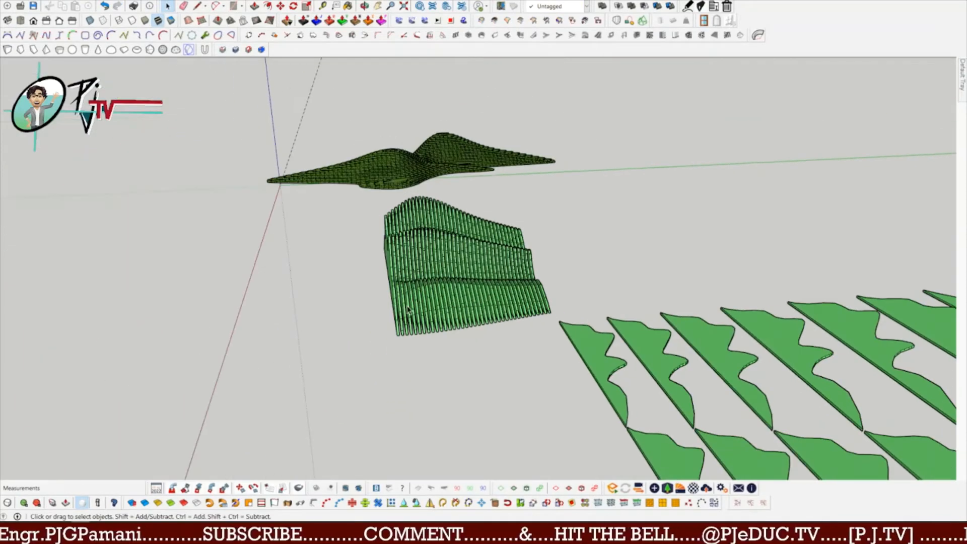
middle_drag(409, 310, 384, 349)
scroll(431, 274, up, 2)
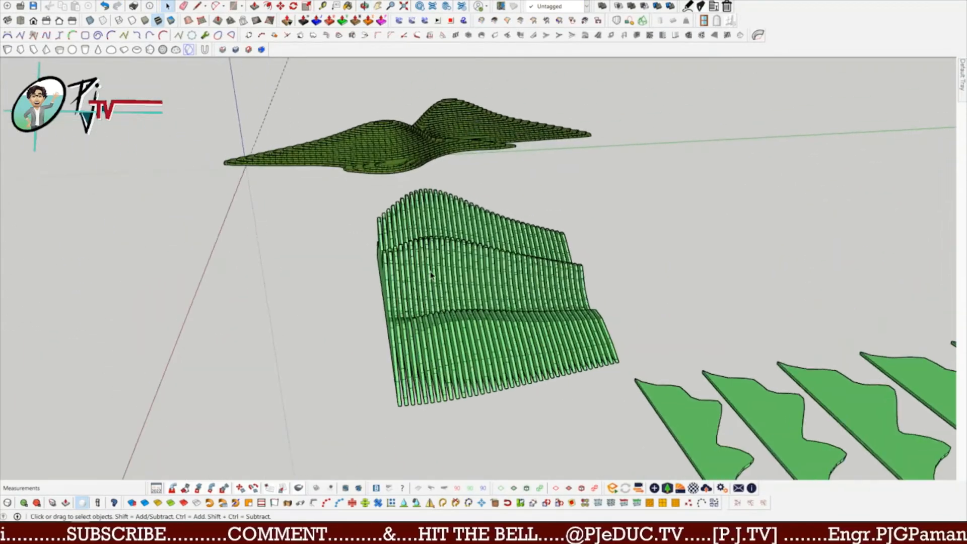
scroll(431, 274, up, 5)
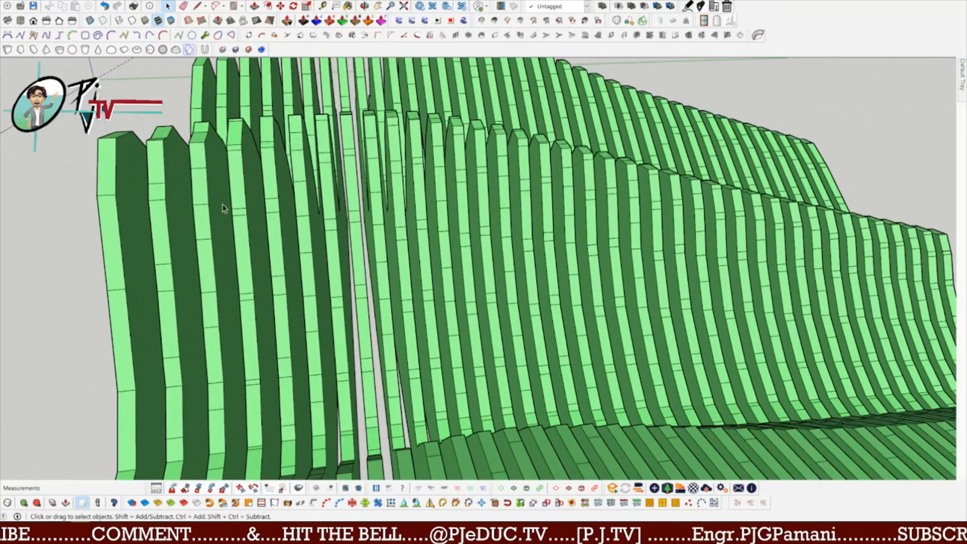
mouse_move(224, 209)
middle_down()
mouse_move(297, 201)
mouse_move(102, 153)
mouse_move(566, 272)
mouse_move(699, 320)
mouse_move(395, 311)
middle_up()
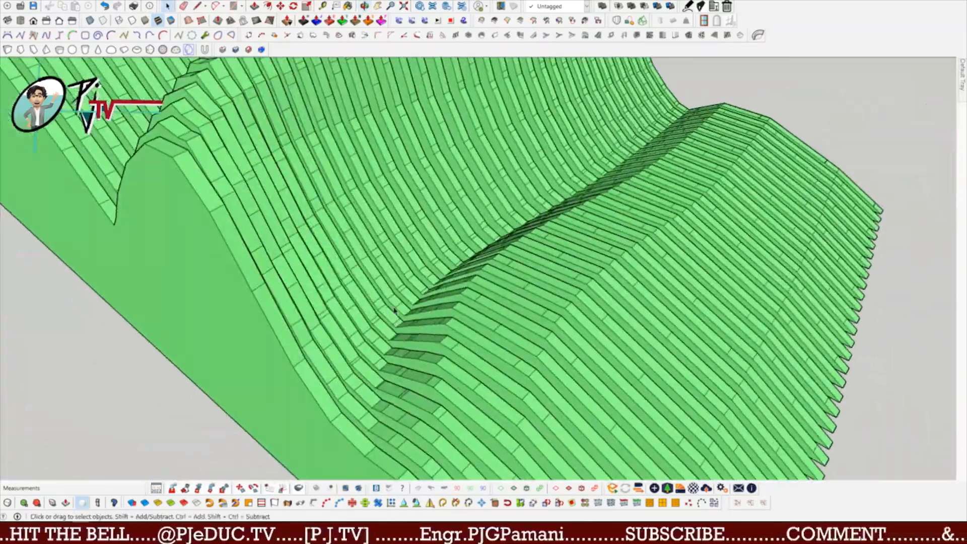
scroll(395, 310, down, 5)
mouse_move(606, 268)
middle_down()
mouse_move(448, 263)
mouse_move(468, 252)
middle_up()
scroll(598, 251, up, 6)
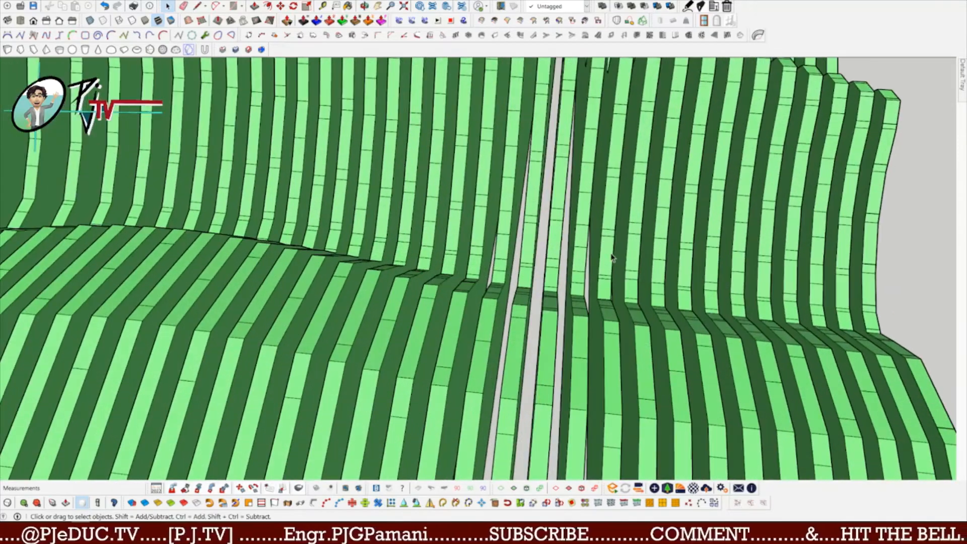
middle_drag(612, 257, 522, 251)
scroll(529, 262, down, 4)
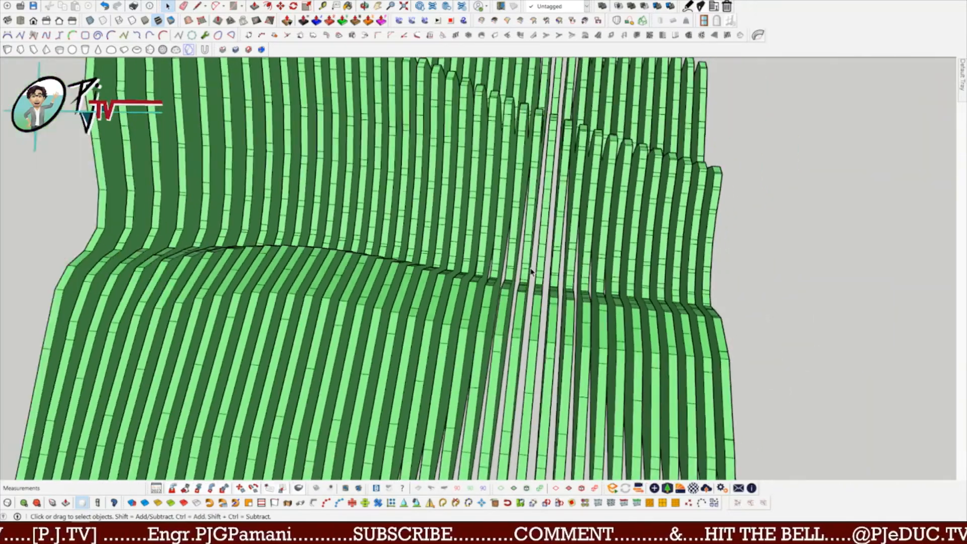
Examine the flattened slices laid out beside the model and compare the sliced mountain with the dark green contour-layered one.
scroll(532, 272, down, 4)
middle_drag(669, 280, 320, 234)
mouse_move(855, 298)
middle_down()
mouse_move(512, 296)
mouse_move(418, 280)
middle_up()
scroll(416, 280, down, 3)
middle_drag(766, 289, 329, 298)
scroll(486, 226, down, 4)
mouse_move(622, 174)
middle_down()
mouse_move(503, 188)
mouse_move(458, 178)
mouse_move(505, 230)
middle_up()
scroll(426, 172, down, 3)
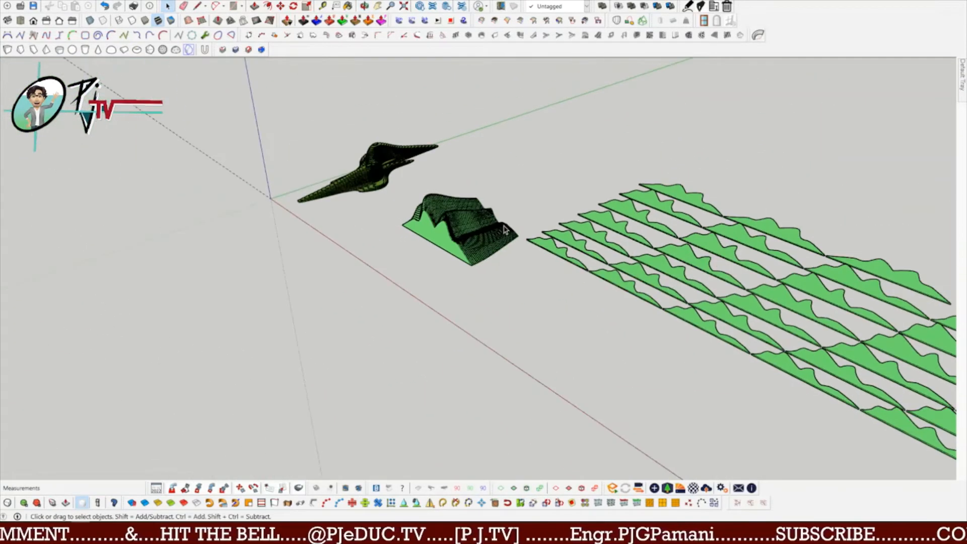
scroll(390, 189, up, 4)
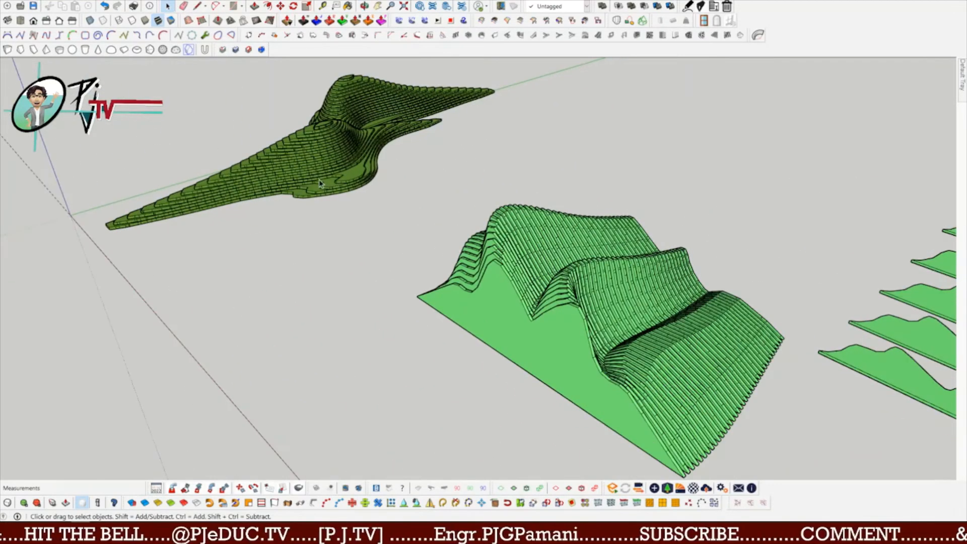
mouse_move(321, 182)
middle_down()
mouse_move(384, 164)
mouse_move(543, 181)
mouse_move(617, 162)
mouse_move(392, 174)
mouse_move(509, 138)
mouse_move(352, 202)
mouse_move(151, 246)
middle_up()
mouse_move(282, 246)
middle_down()
mouse_move(143, 196)
mouse_move(522, 265)
mouse_move(551, 261)
mouse_move(174, 213)
middle_up()
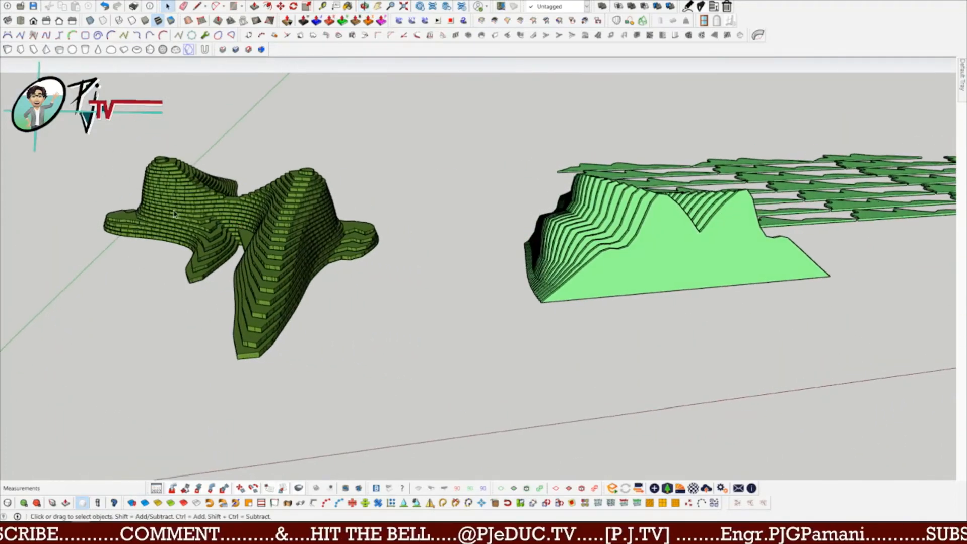
mouse_move(372, 283)
middle_down()
mouse_move(230, 268)
mouse_move(511, 299)
mouse_move(535, 253)
mouse_move(624, 251)
middle_up()
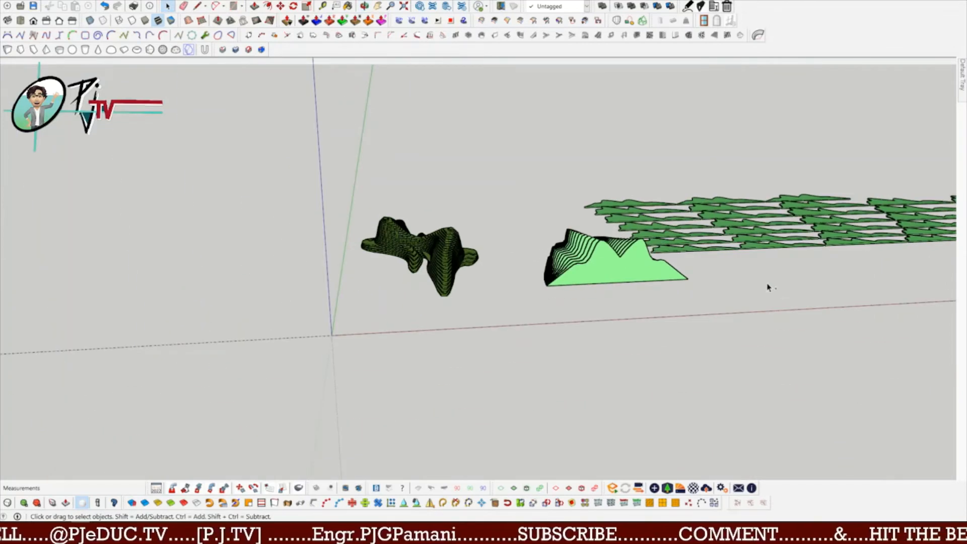
Undo the Y-axis slicing and start a new Slicer5 slicing of the smooth mountain with the axis set to Z.
key(ctrl+z)
middle_drag(738, 274, 538, 283)
click(597, 332)
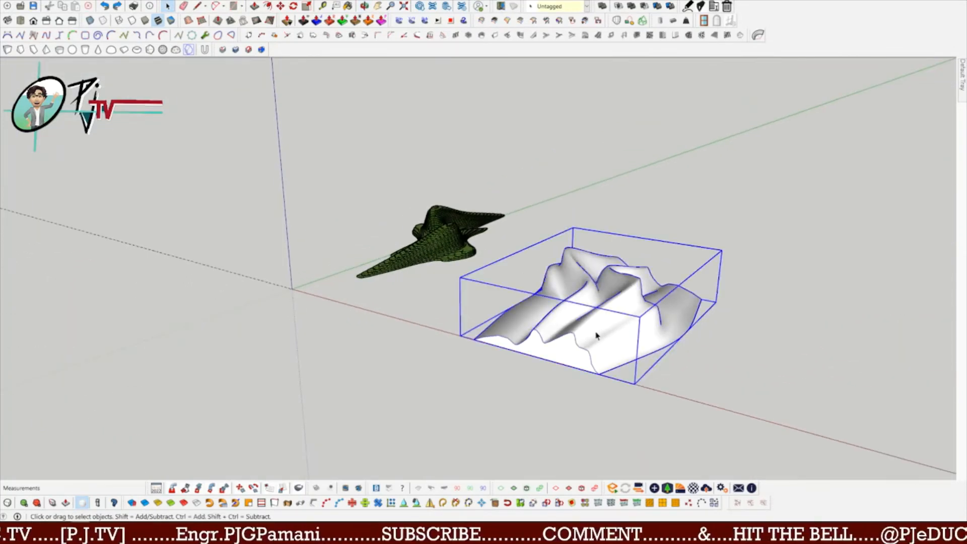
middle_drag(595, 332, 591, 315)
click(223, 49)
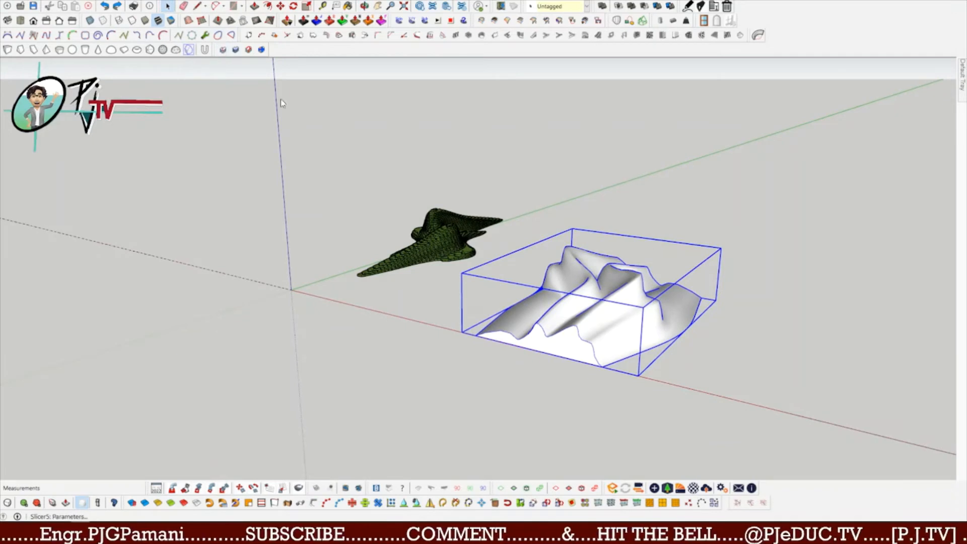
click(494, 186)
click(491, 210)
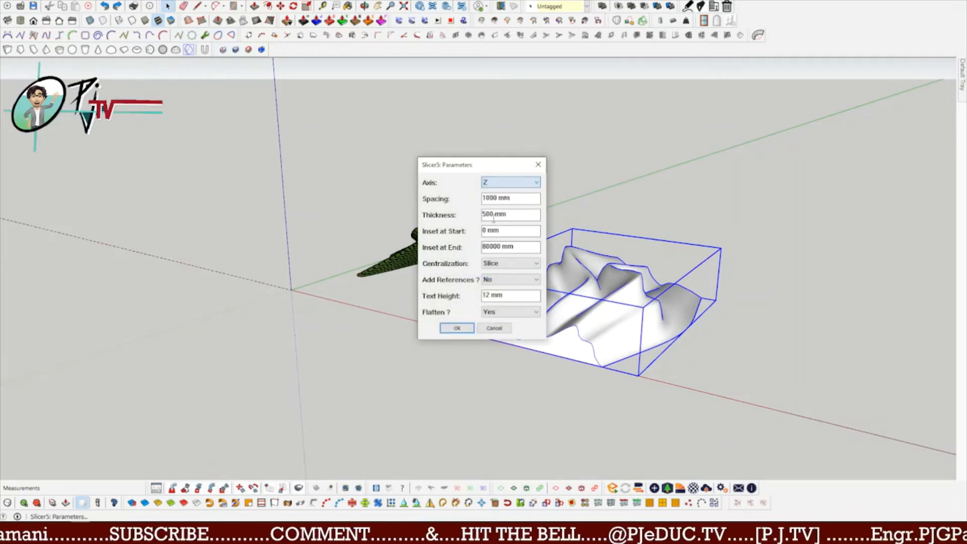
Set the inset at end to 25000 mm, enable references and generate the Z-axis slices.
drag(522, 248, 446, 252)
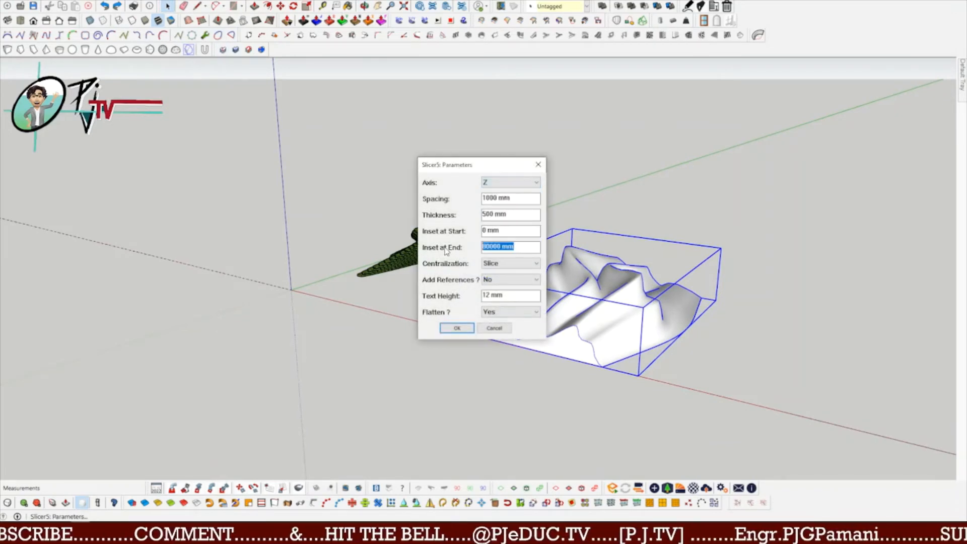
text(250)
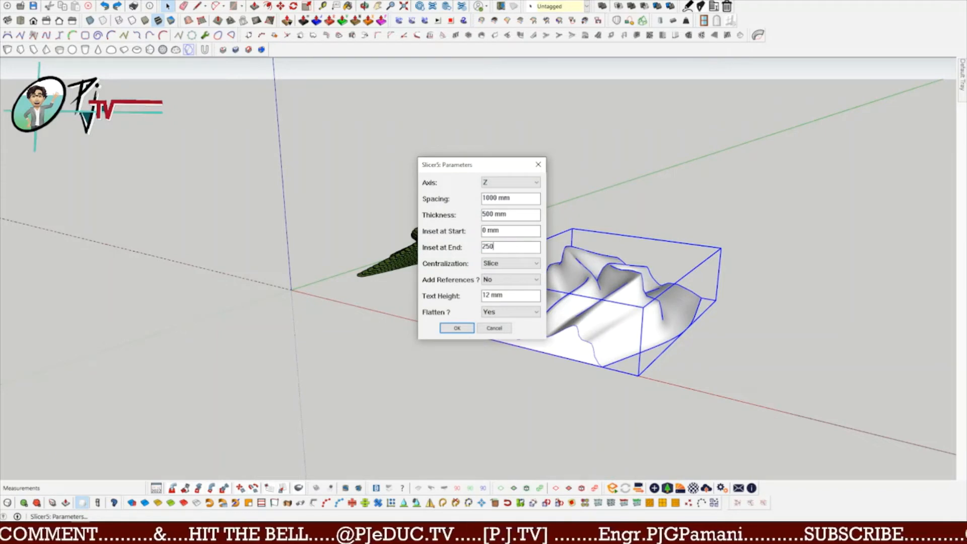
text(00)
click(507, 284)
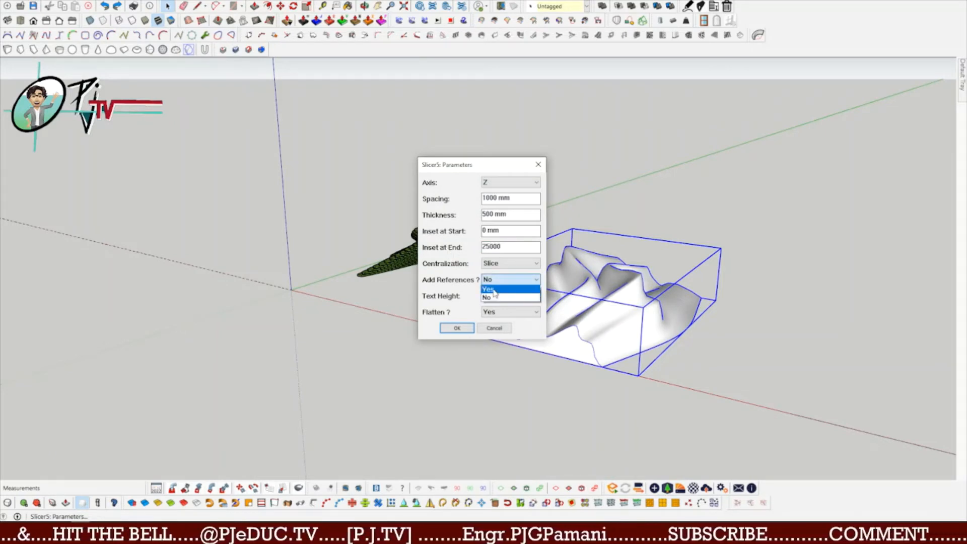
click(500, 297)
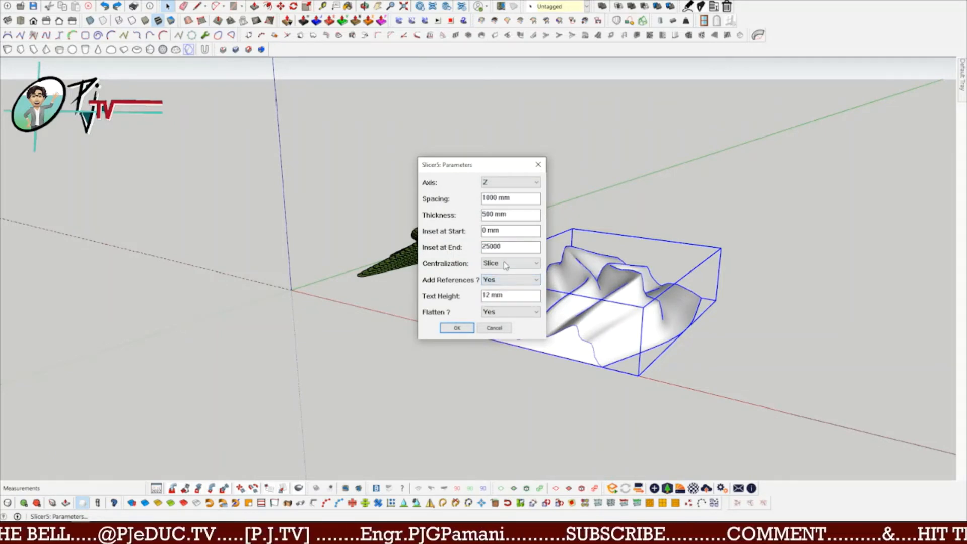
click(457, 327)
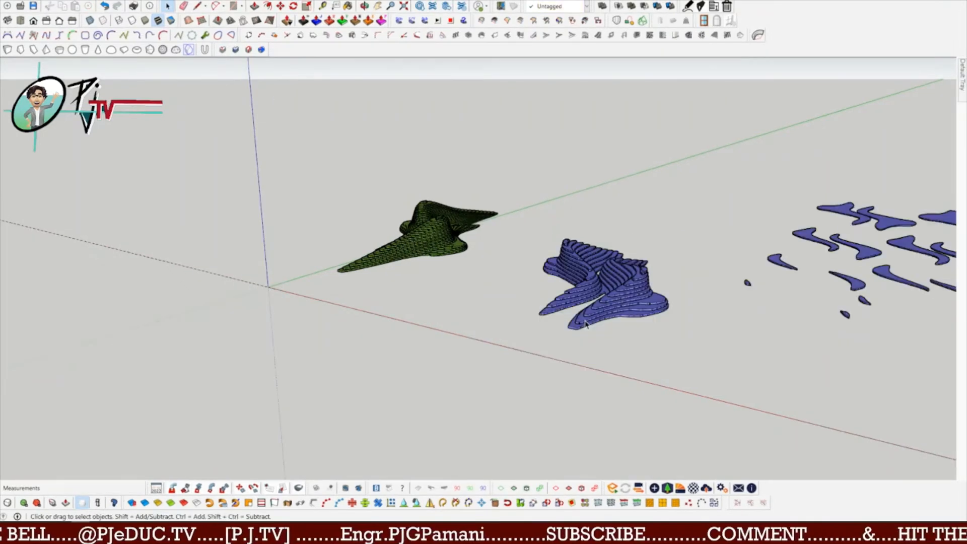
Examine the Z-axis slices up close from several angles and dismiss the file error message.
middle_drag(592, 305, 403, 218)
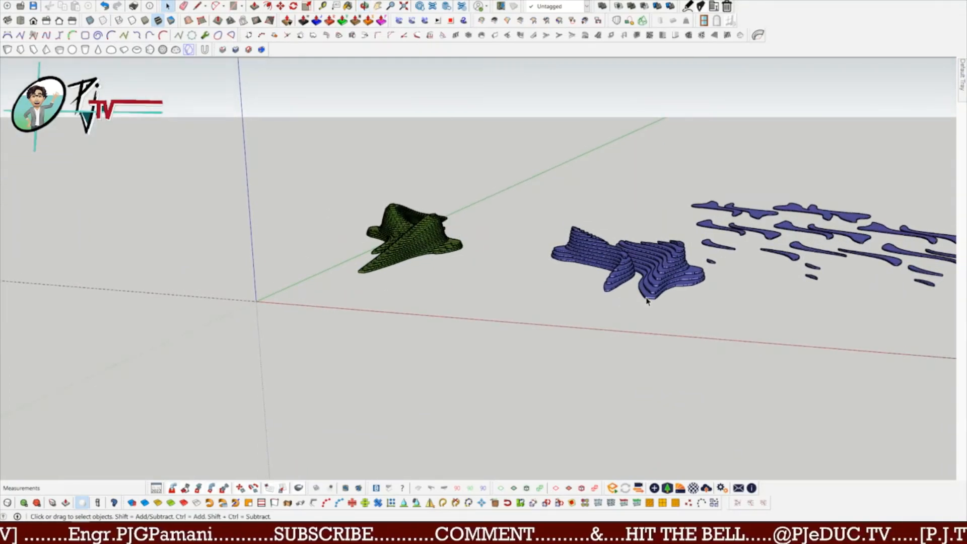
scroll(640, 280, up, 3)
scroll(482, 230, up, 4)
scroll(140, 166, down, 1)
scroll(756, 297, down, 2)
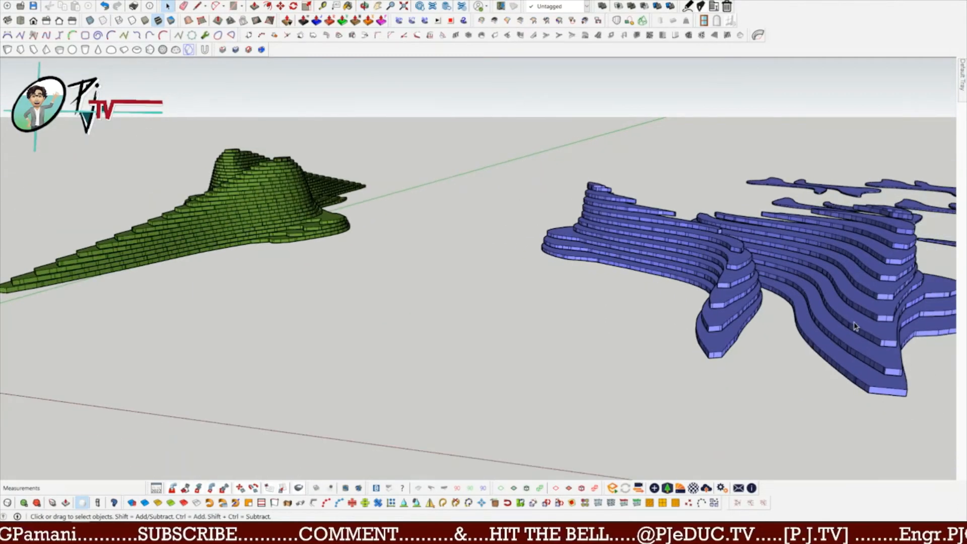
mouse_move(855, 326)
middle_down()
mouse_move(719, 287)
mouse_move(547, 273)
mouse_move(836, 276)
mouse_move(459, 266)
mouse_move(760, 256)
mouse_move(885, 267)
mouse_move(770, 282)
mouse_move(303, 259)
middle_up()
scroll(598, 271, up, 6)
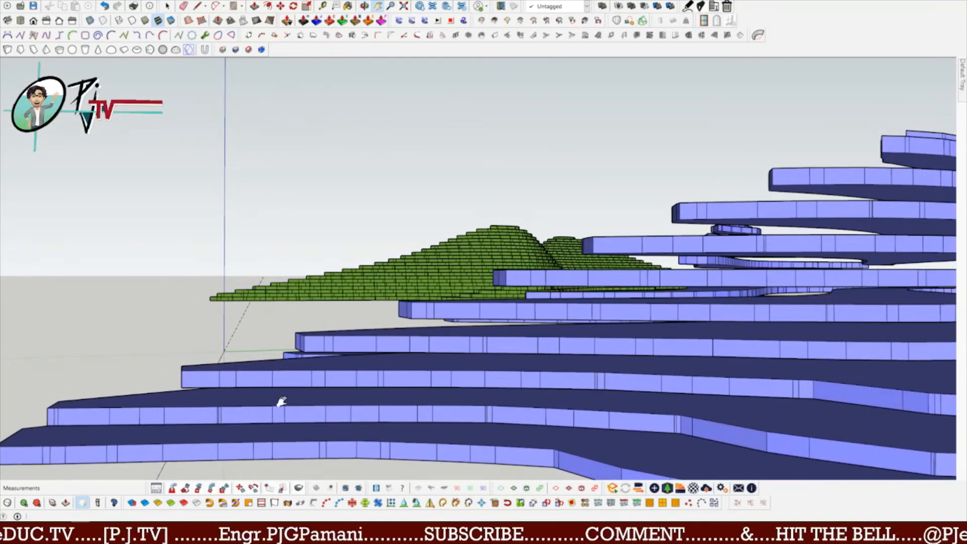
scroll(319, 400, down, 3)
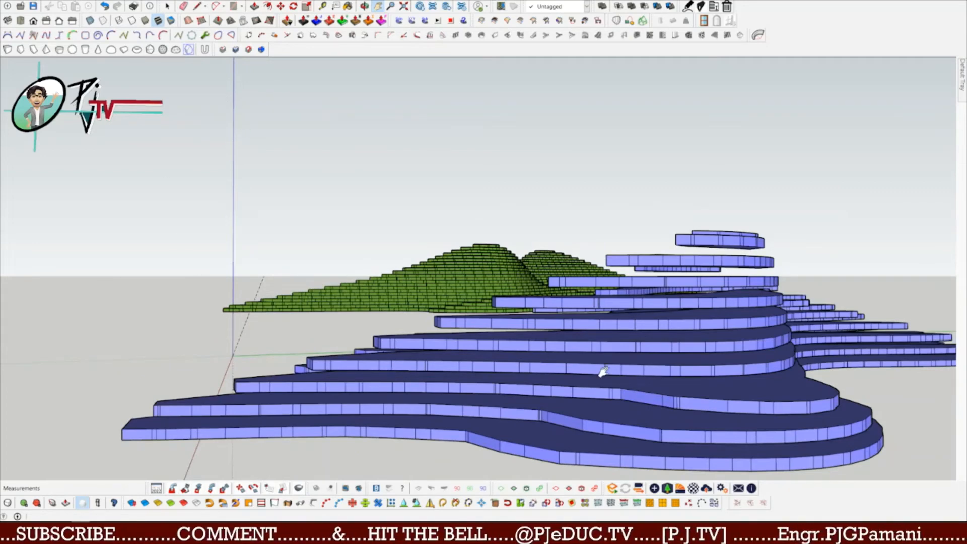
middle_drag(556, 374, 633, 342)
scroll(551, 388, up, 10)
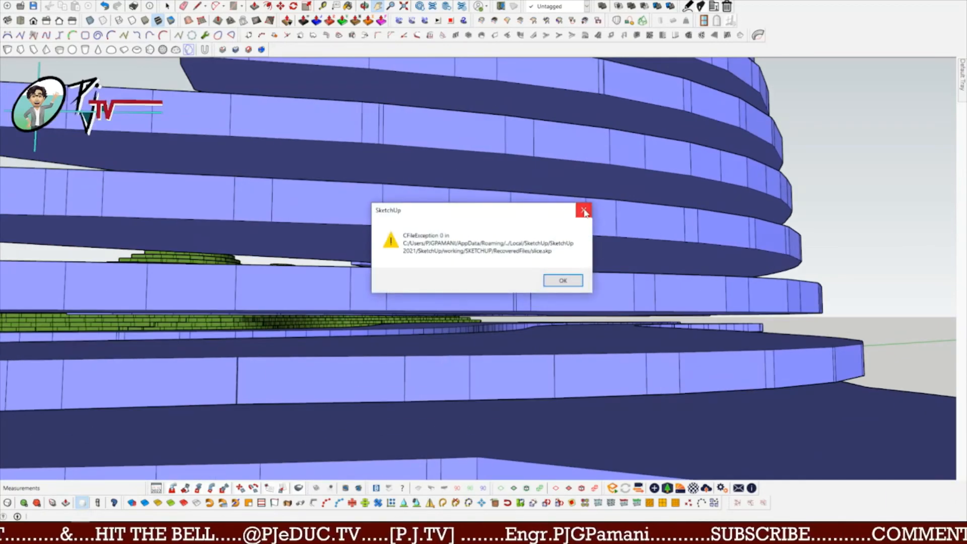
click(583, 209)
scroll(446, 282, down, 5)
scroll(446, 282, down, 5)
mouse_move(421, 339)
middle_down()
mouse_move(580, 395)
mouse_move(501, 187)
middle_up()
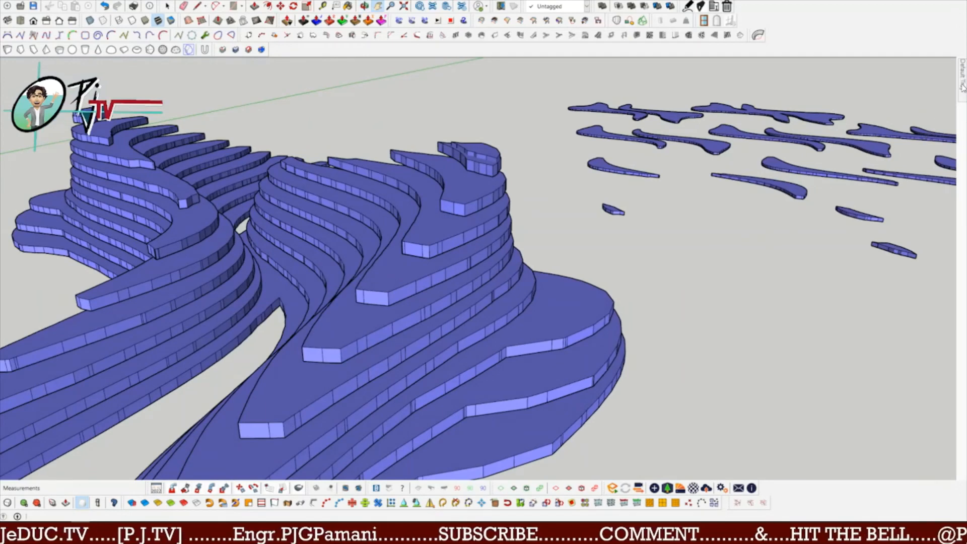
Soften the edges of the second-highest Z slice inside the slices group at 180 degrees, with smooth normals and coplanar softening.
mouse_move(961, 87)
scroll(881, 332, down, 15)
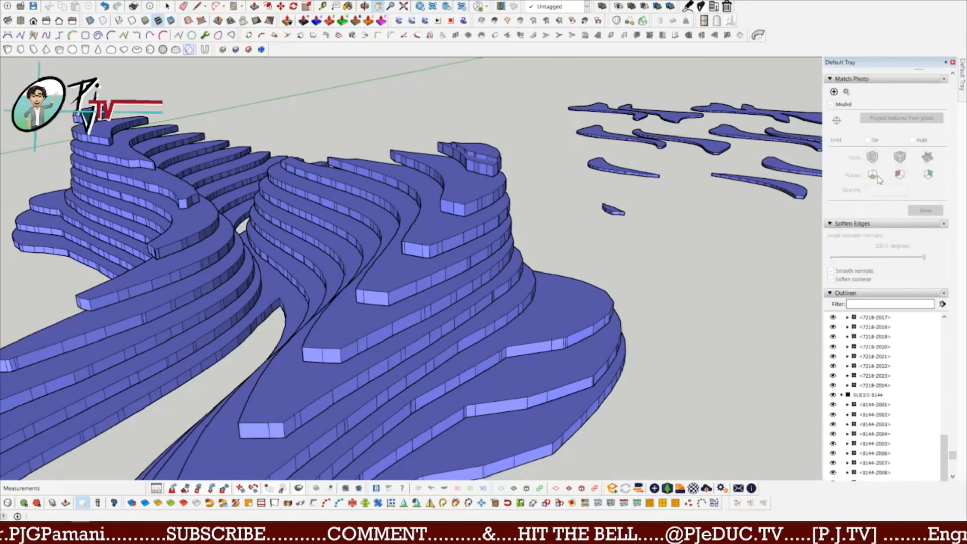
key(space)
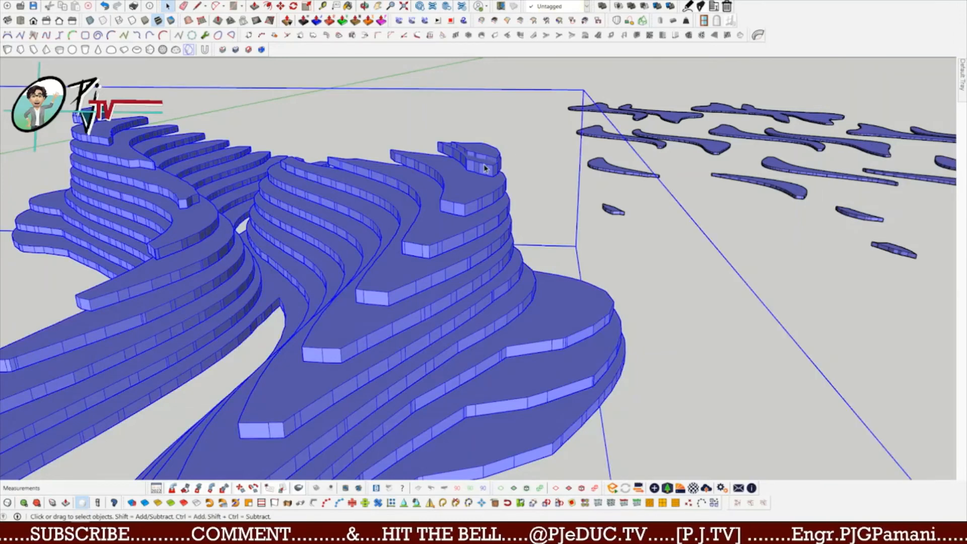
double_click(484, 163)
click(483, 165)
click(473, 189)
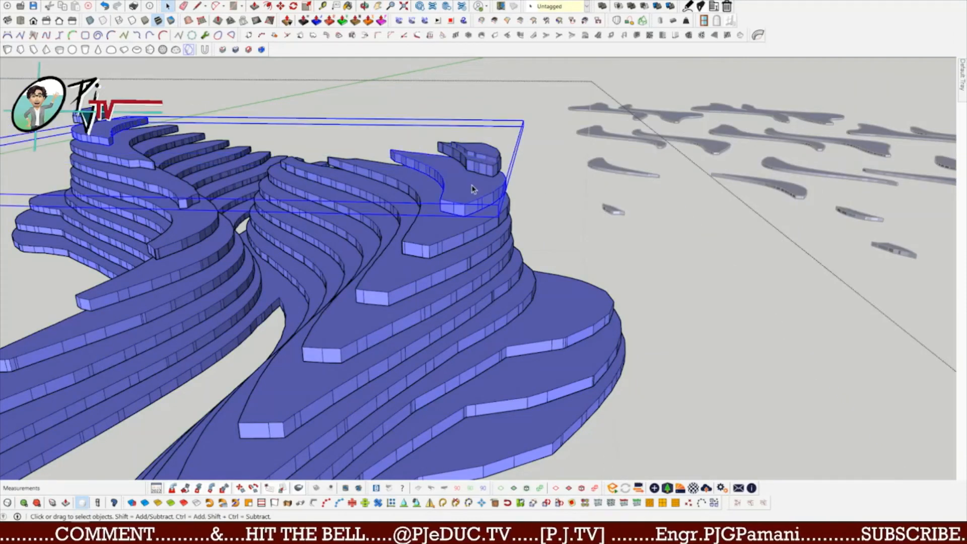
mouse_move(962, 75)
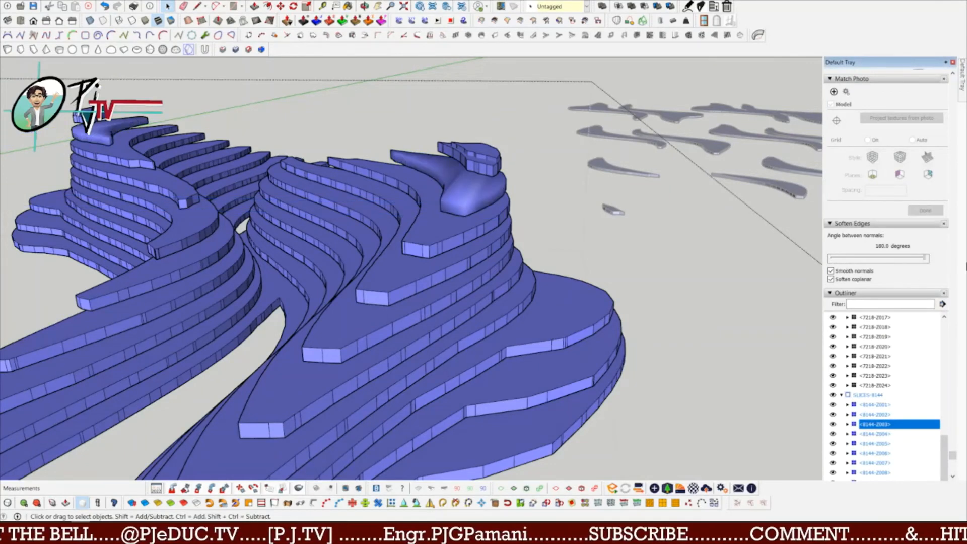
click(686, 254)
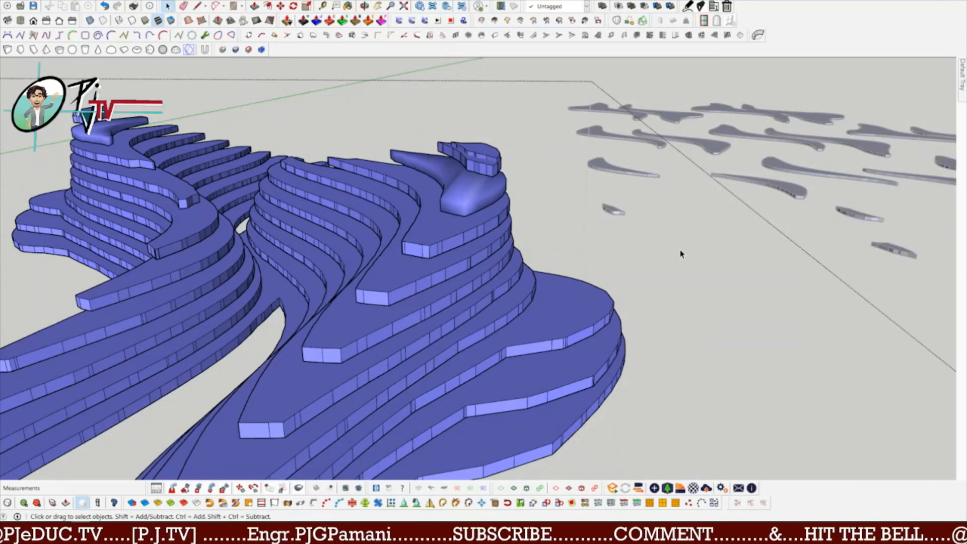
Delete the group of flattened slices laid out beside the Z-sliced mountain.
middle_drag(561, 210, 333, 201)
scroll(553, 221, up, 5)
middle_drag(554, 228, 720, 223)
scroll(475, 229, down, 4)
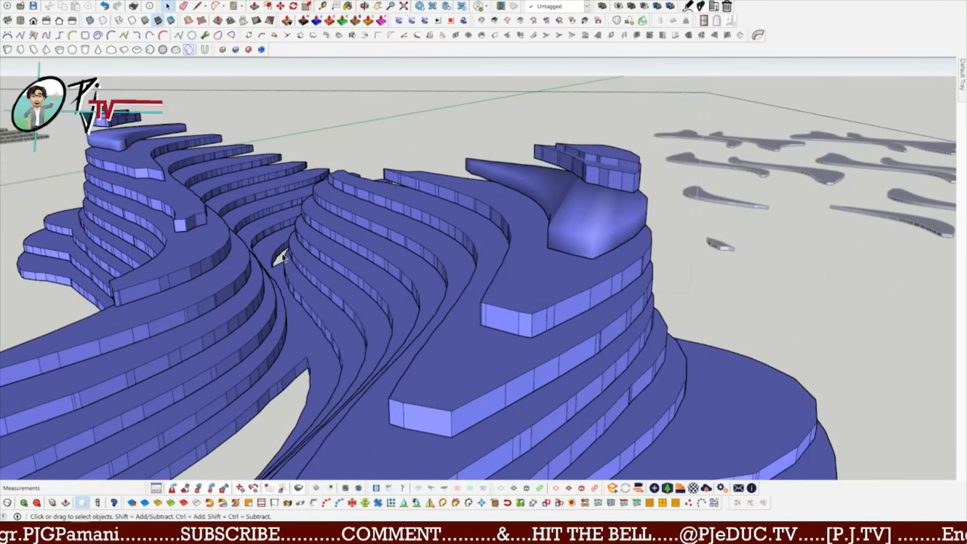
scroll(371, 266, down, 4)
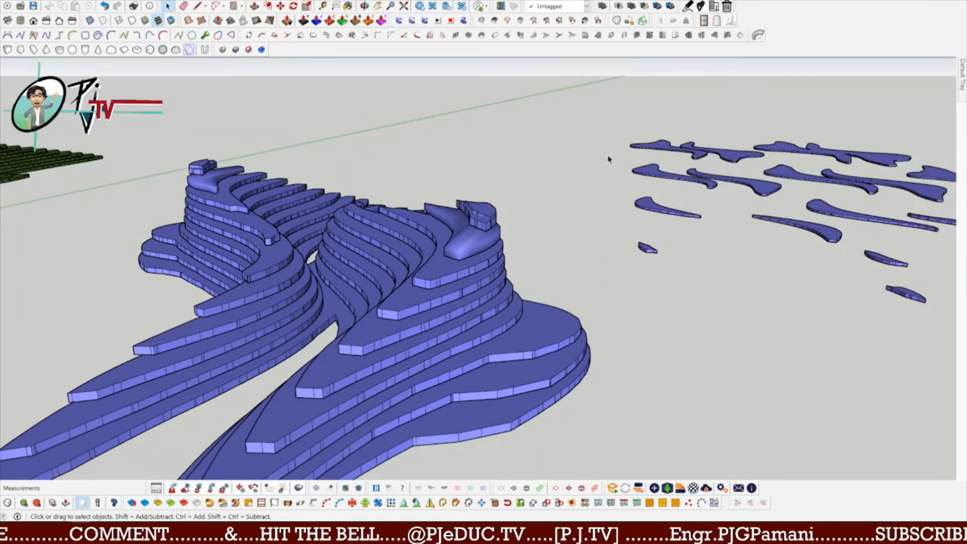
scroll(607, 157, down, 8)
scroll(593, 177, down, 3)
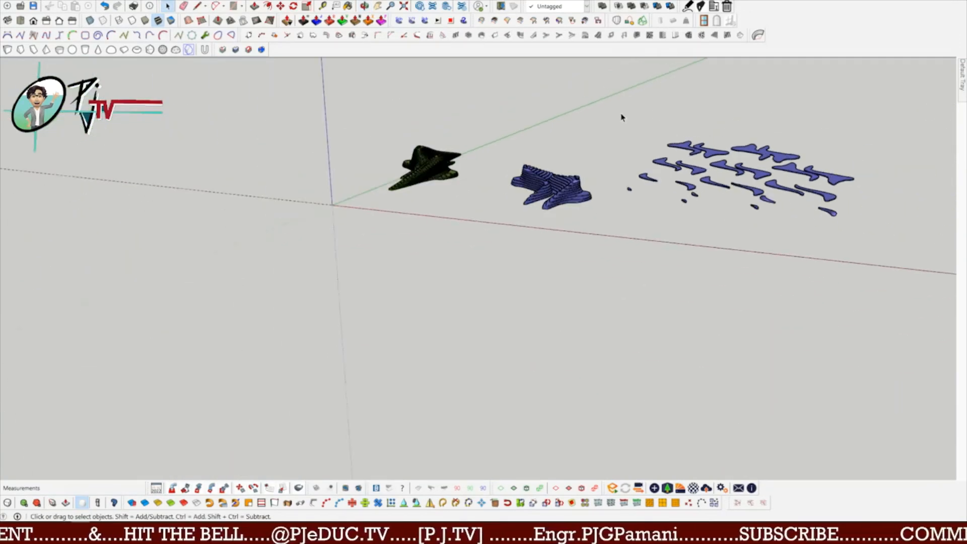
drag(627, 121, 813, 210)
click(779, 175)
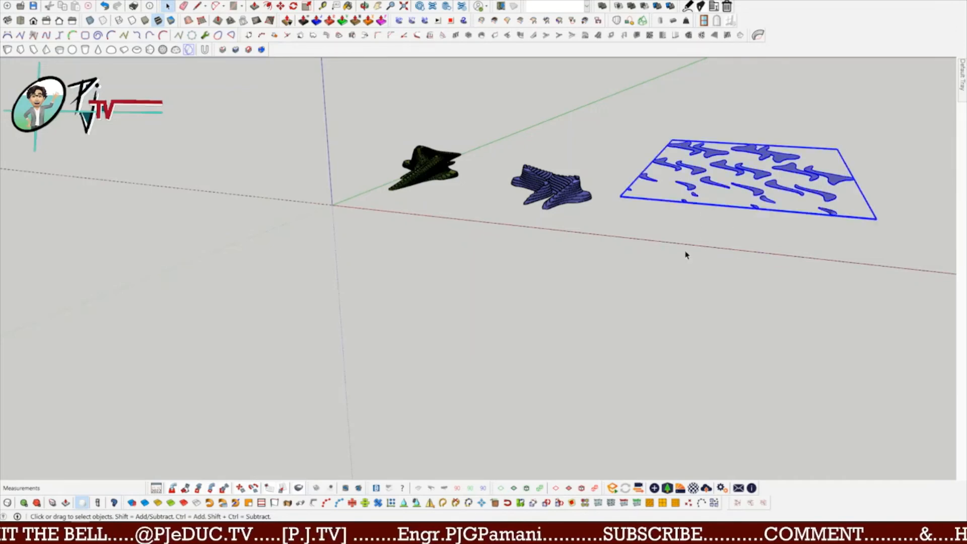
key(Delete)
Compare the Z-sliced mountain with the green contour-layered one from several angles and distances.
scroll(654, 186, up, 10)
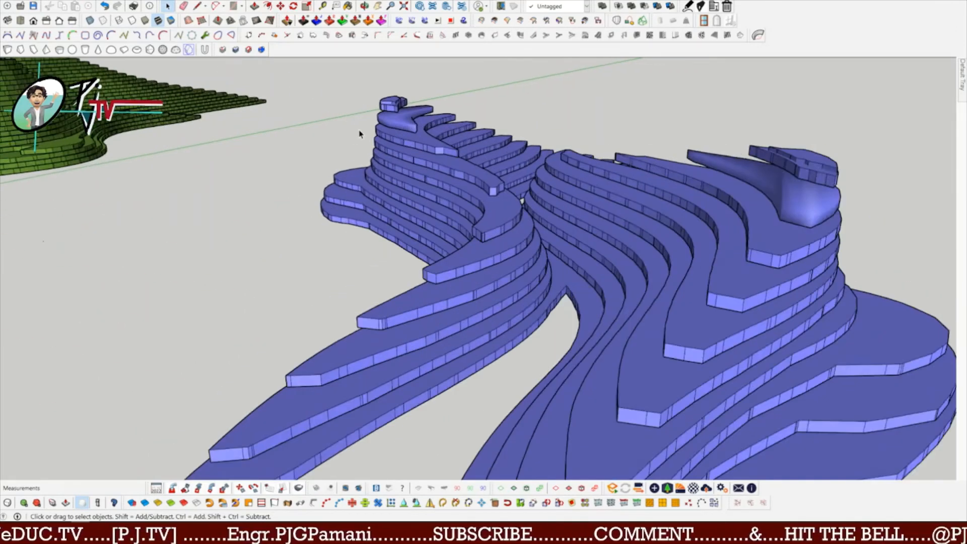
scroll(457, 175, down, 3)
mouse_move(494, 211)
middle_down()
mouse_move(438, 165)
mouse_move(475, 189)
mouse_move(517, 187)
mouse_move(534, 199)
middle_up()
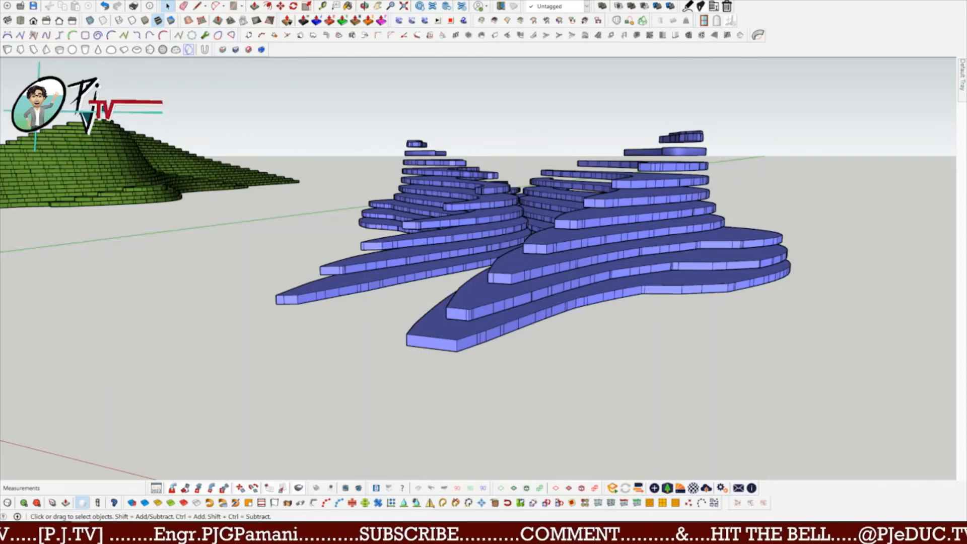
middle_drag(561, 288, 472, 257)
scroll(755, 196, up, 3)
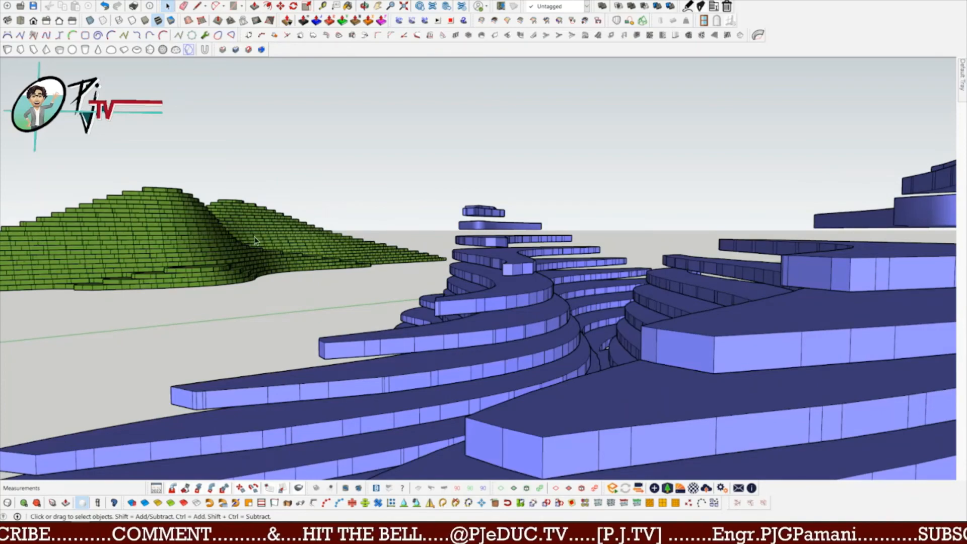
scroll(365, 244, down, 4)
scroll(304, 225, up, 4)
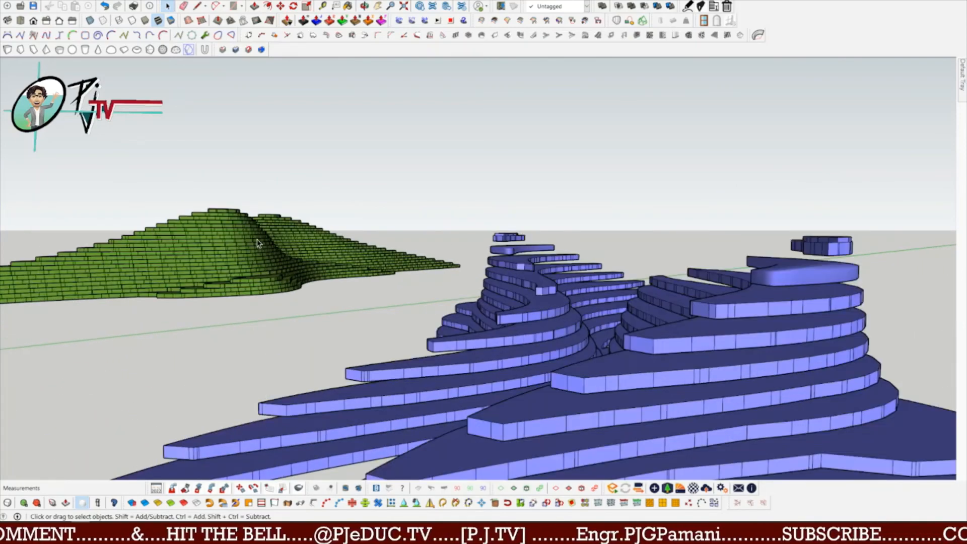
middle_drag(260, 244, 500, 287)
scroll(372, 300, up, 4)
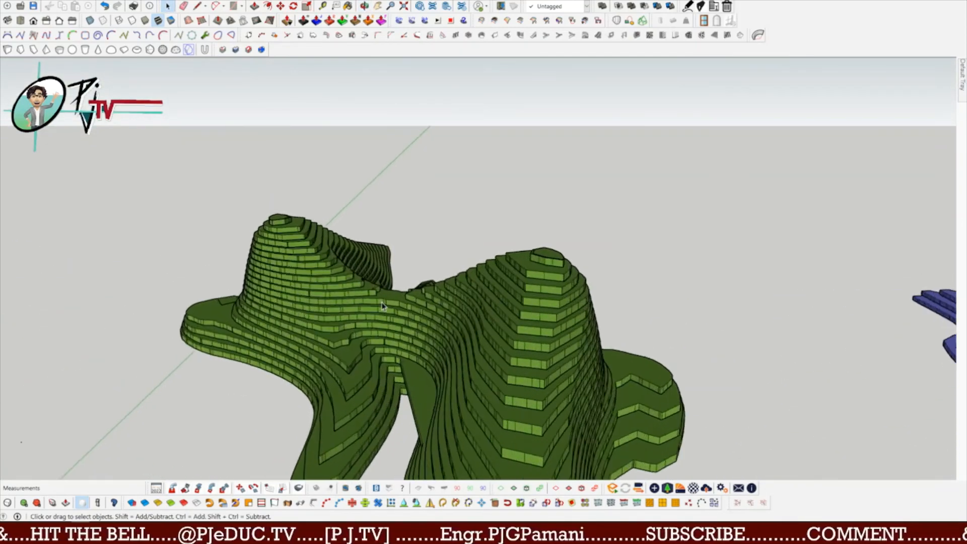
scroll(371, 299, down, 4)
middle_drag(371, 300, 161, 262)
scroll(160, 263, down, 4)
scroll(285, 295, down, 3)
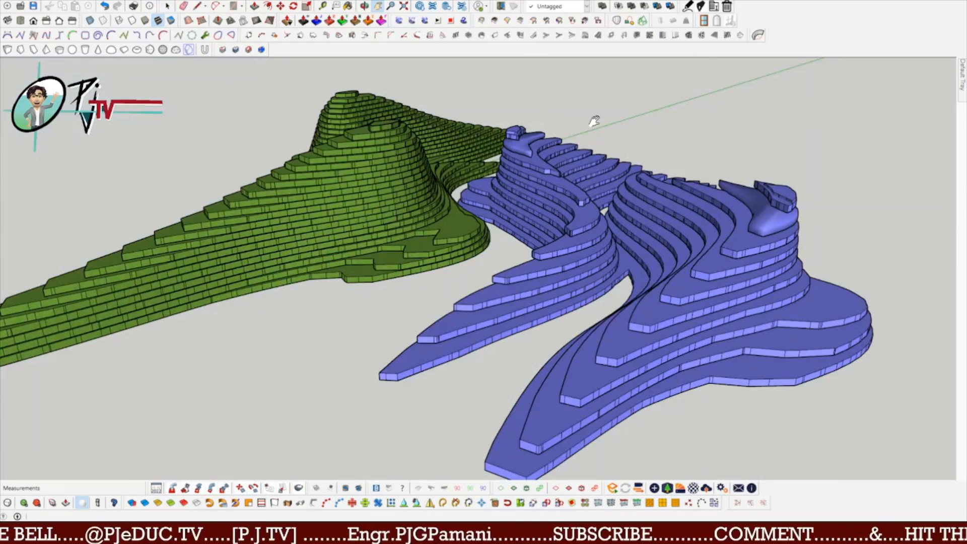
middle_drag(423, 247, 366, 202)
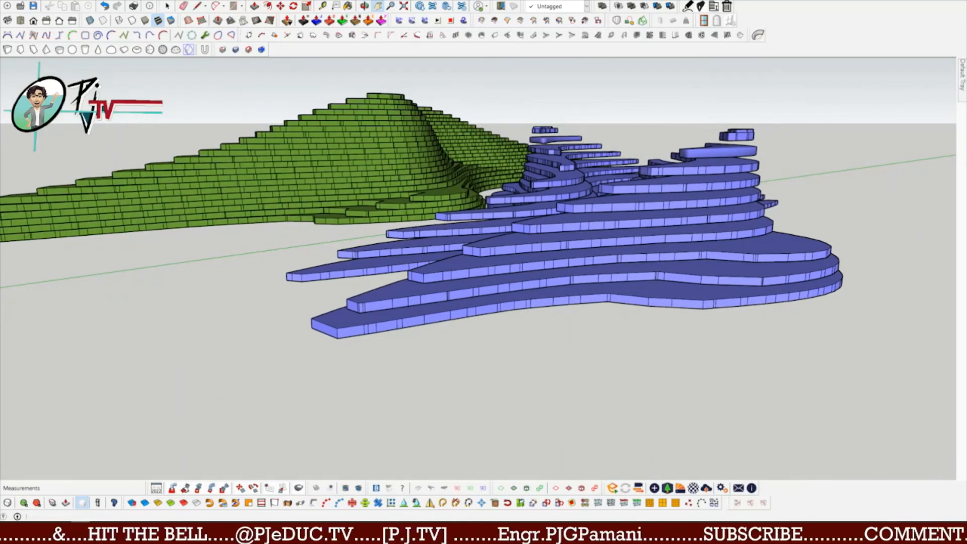